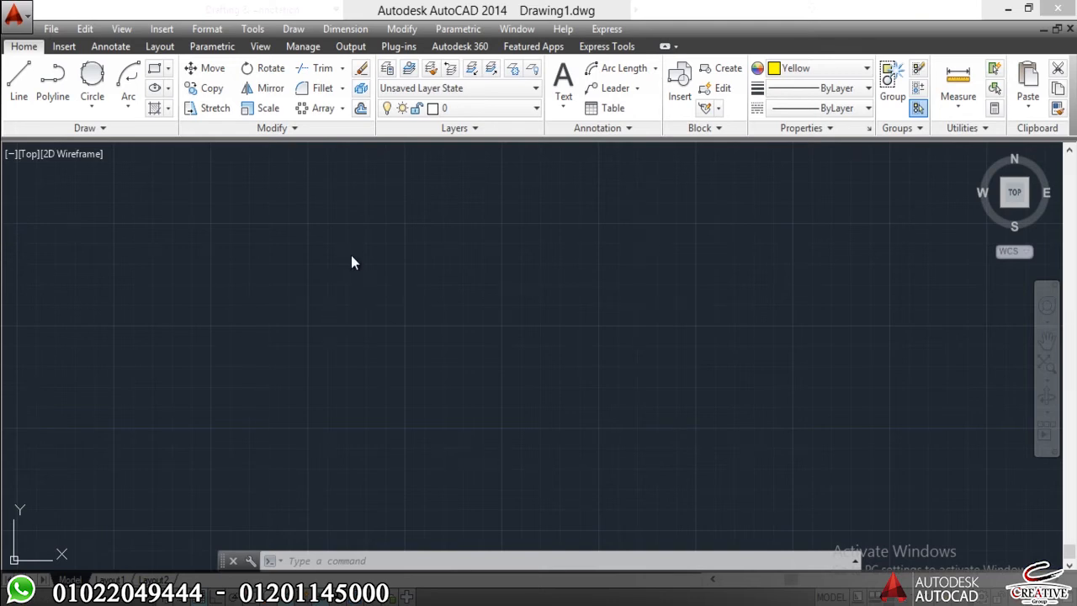
Draw three upright, unequal rectangles side by side with gaps between them.
{"action": "type", "text": "Rec"}
{"action": "key", "text": "Return"}
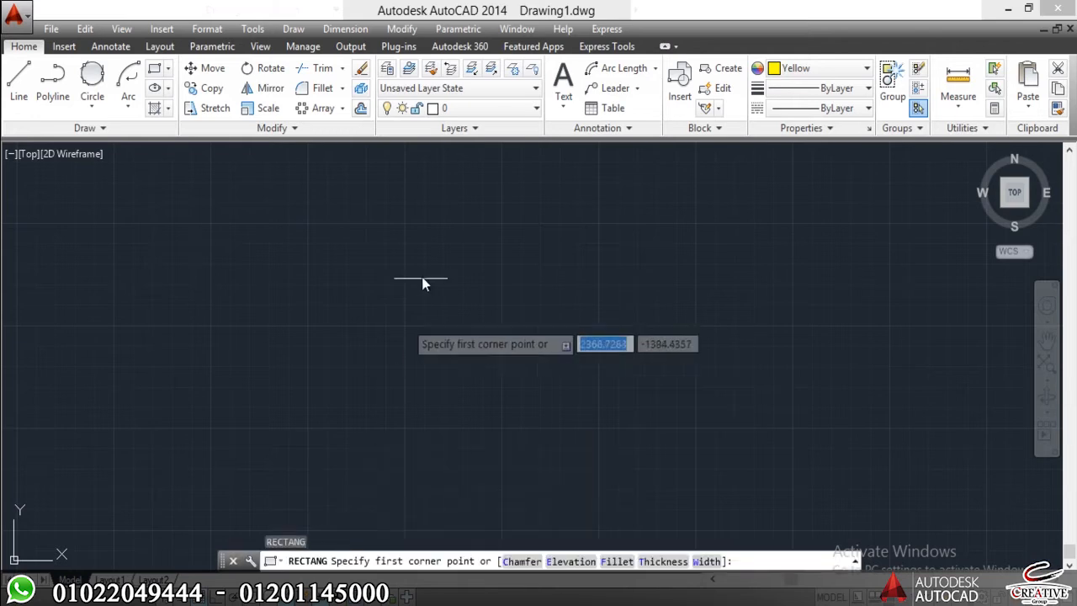
{"action": "left_click", "coordinate": [424, 269]}
{"action": "left_click", "coordinate": [329, 398]}
{"action": "key", "text": "Escape"}
{"action": "key", "text": "Return"}
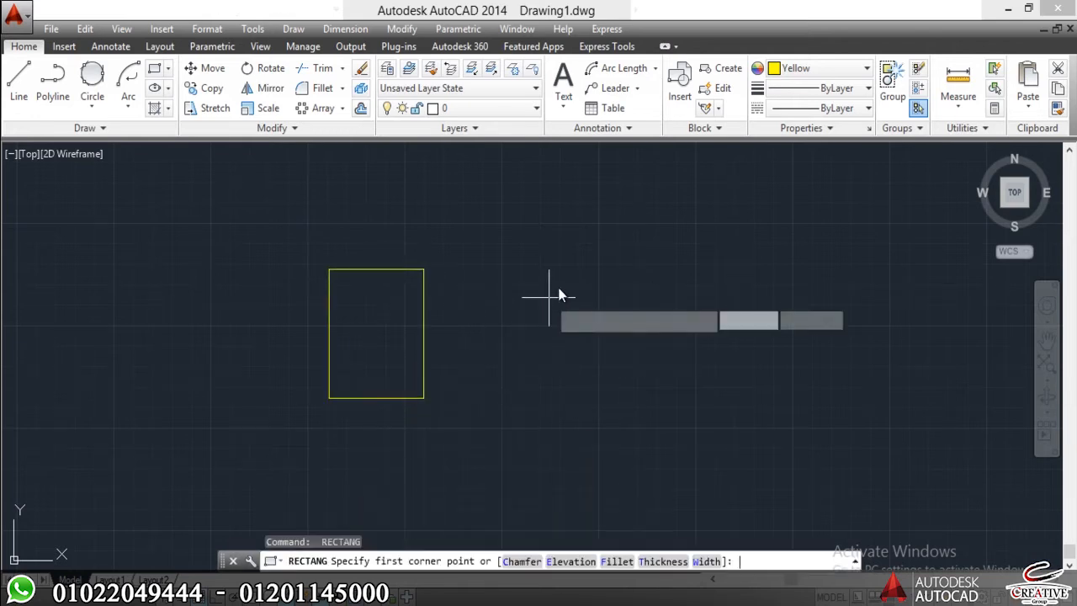
{"action": "left_click", "coordinate": [558, 288]}
{"action": "left_click", "coordinate": [518, 395]}
{"action": "key", "text": "Return"}
{"action": "left_click", "coordinate": [726, 247]}
{"action": "left_click", "coordinate": [631, 393]}
{"action": "key", "text": "Escape"}
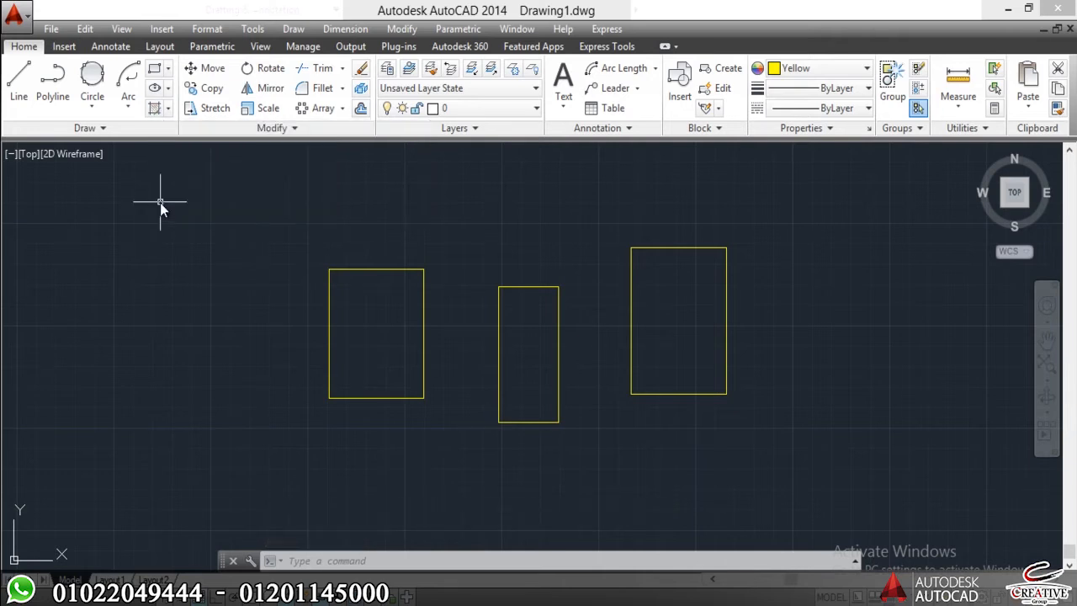
Start a hatch with the ANSI37 pattern and apply it inside the leftmost rectangle.
{"action": "type", "text": "h"}
{"action": "key", "text": "Return"}
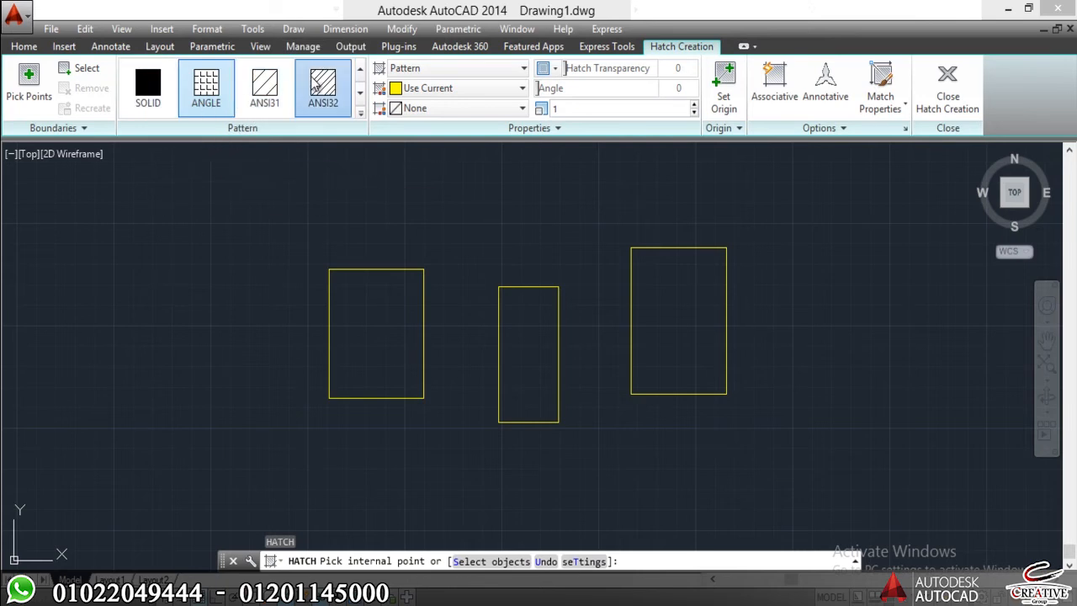
{"action": "left_click", "coordinate": [337, 97]}
{"action": "left_click", "coordinate": [360, 93]}
{"action": "left_click", "coordinate": [360, 92]}
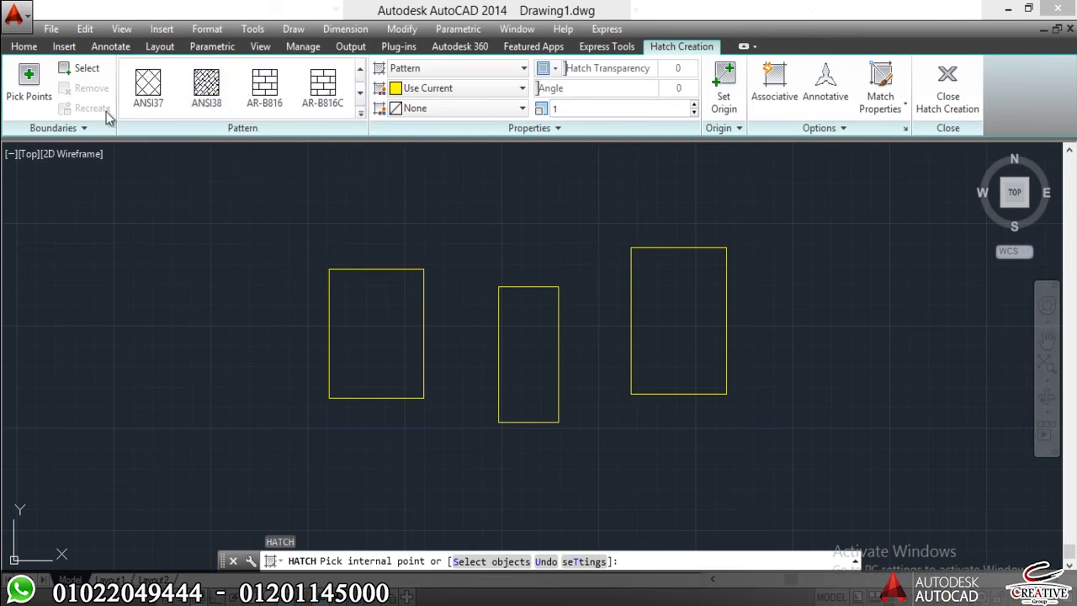
{"action": "left_click", "coordinate": [148, 84]}
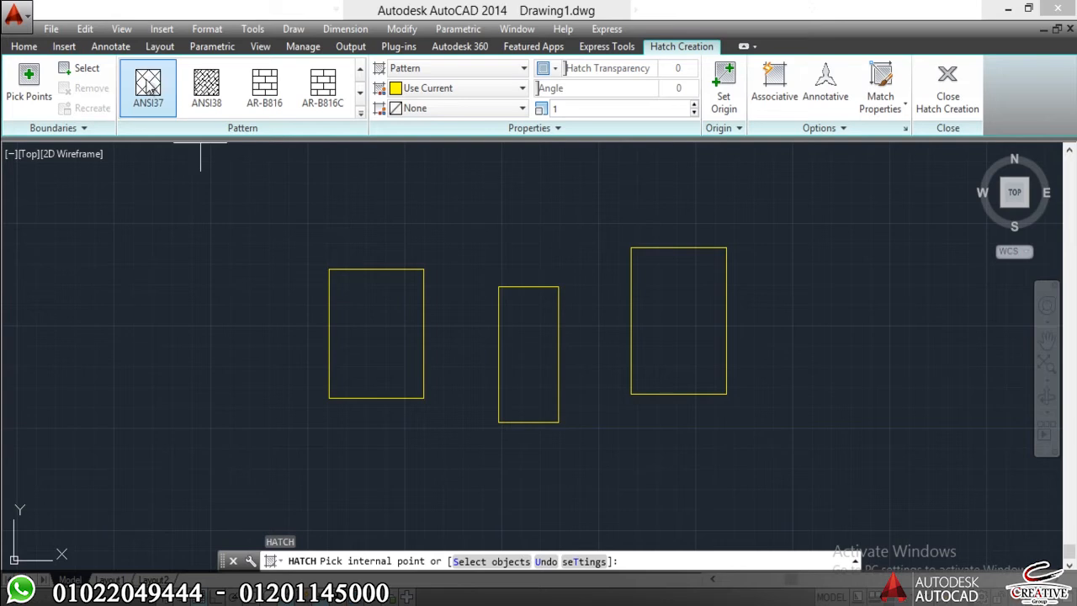
{"action": "left_click", "coordinate": [393, 353]}
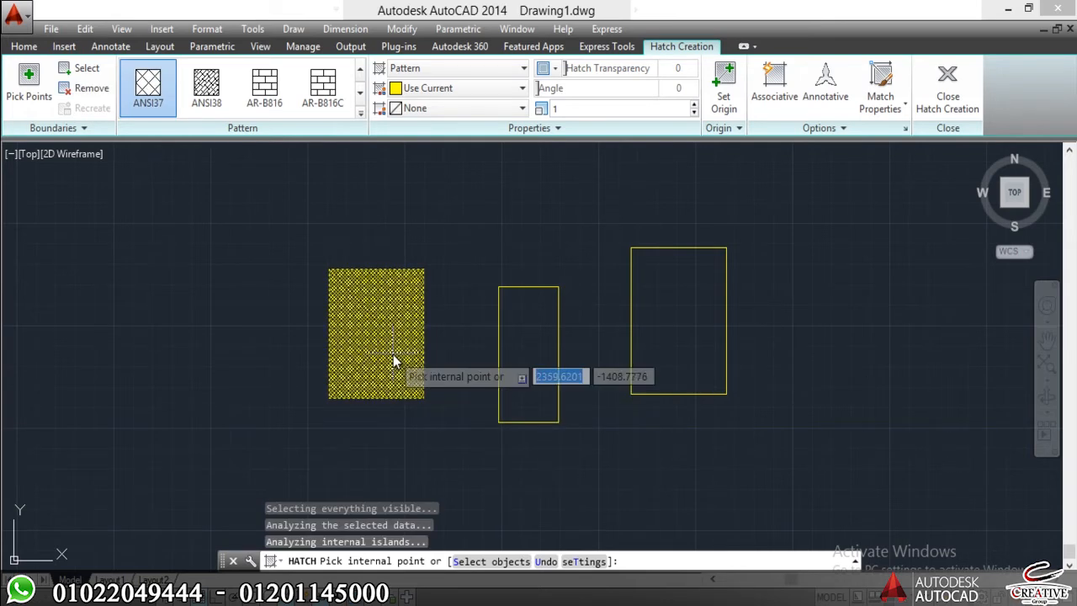
Set the hatch pattern scale to 5.
{"action": "scroll", "coordinate": [391, 352], "scroll_direction": "up", "scroll_amount": 5}
{"action": "scroll", "coordinate": [395, 336], "scroll_direction": "down", "scroll_amount": 4}
{"action": "scroll", "coordinate": [399, 322], "scroll_direction": "up", "scroll_amount": 8}
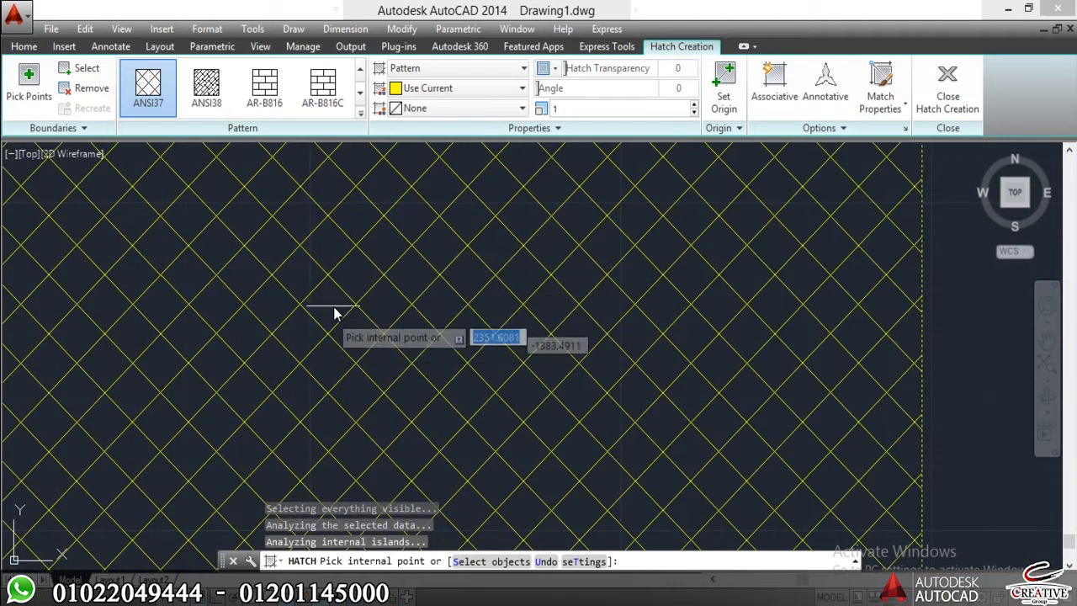
{"action": "scroll", "coordinate": [335, 310], "scroll_direction": "down", "scroll_amount": 8}
{"action": "scroll", "coordinate": [332, 305], "scroll_direction": "up", "scroll_amount": 3}
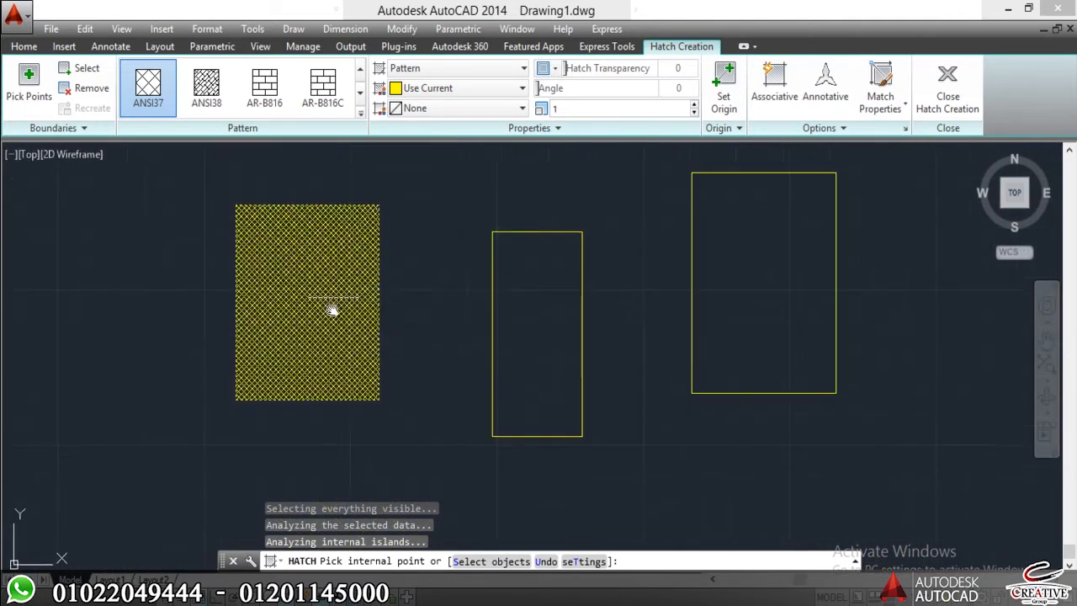
{"action": "scroll", "coordinate": [307, 270], "scroll_direction": "up", "scroll_amount": 6}
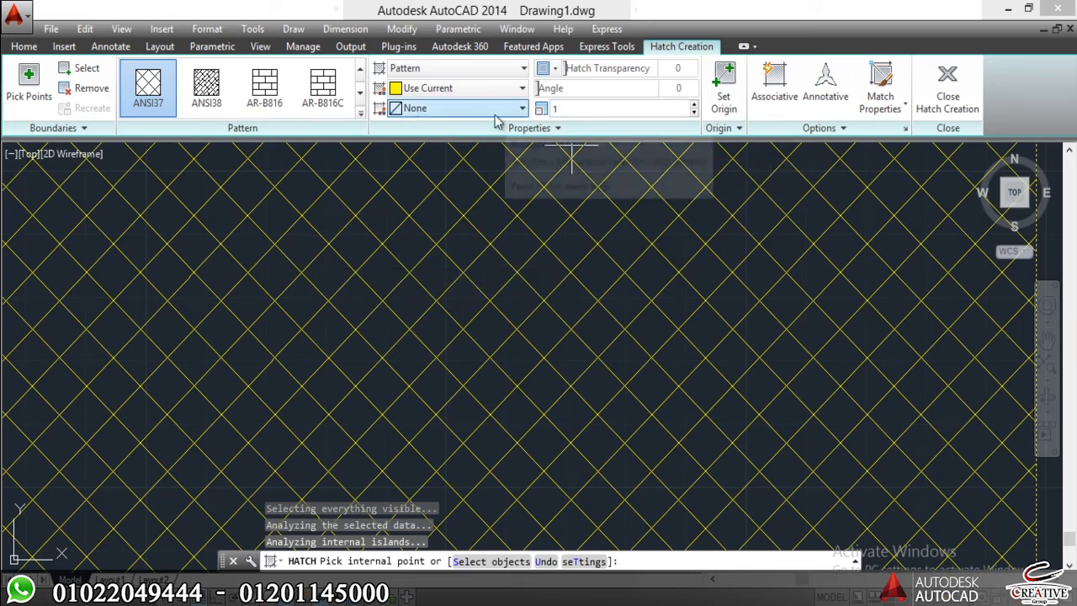
{"action": "left_click", "coordinate": [565, 107]}
{"action": "type", "text": "1"}
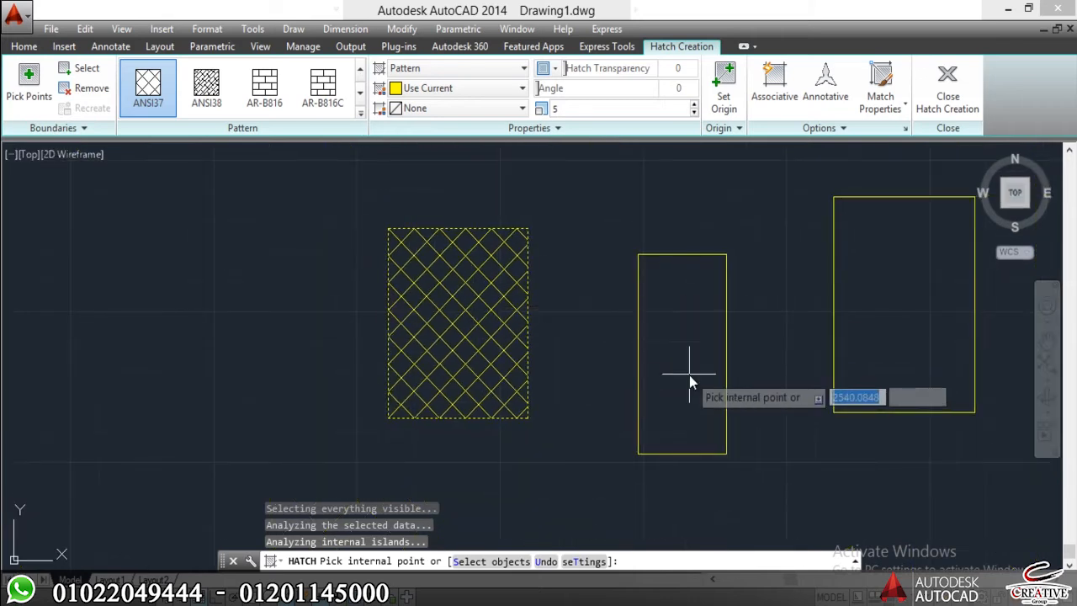
Apply the same ANSI37 hatch to the middle and right rectangles and finish the hatch.
{"action": "left_click", "coordinate": [689, 375]}
{"action": "left_click", "coordinate": [920, 285]}
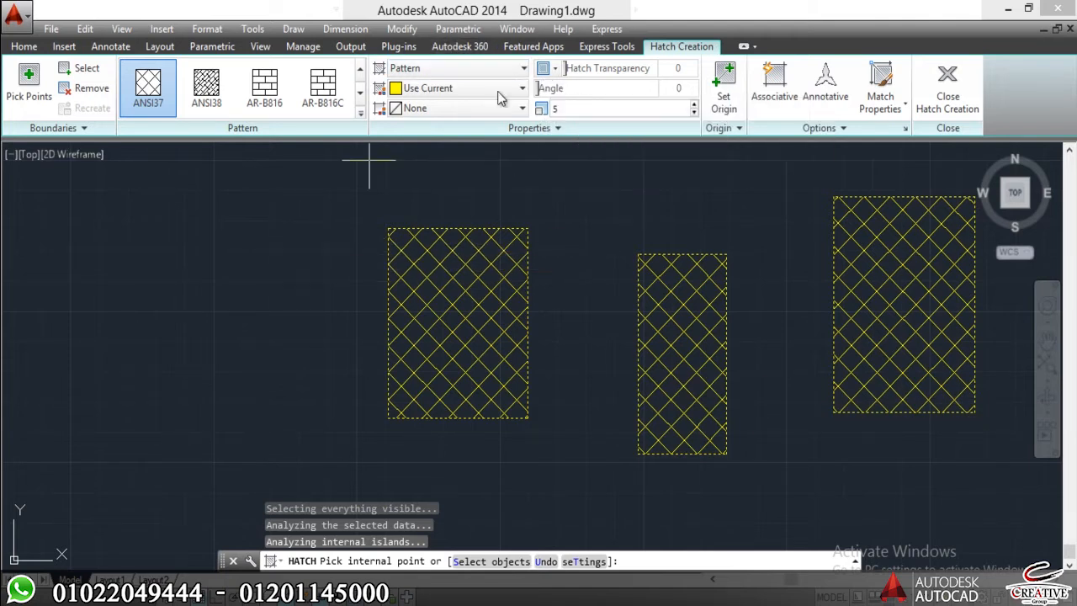
{"action": "mouse_move", "coordinate": [551, 90]}
{"action": "left_mouse_down"}
{"action": "mouse_move", "coordinate": [581, 86]}
{"action": "mouse_move", "coordinate": [546, 78]}
{"action": "left_mouse_up"}
{"action": "left_click_drag", "start_coordinate": [813, 66], "coordinate": [640, 67]}
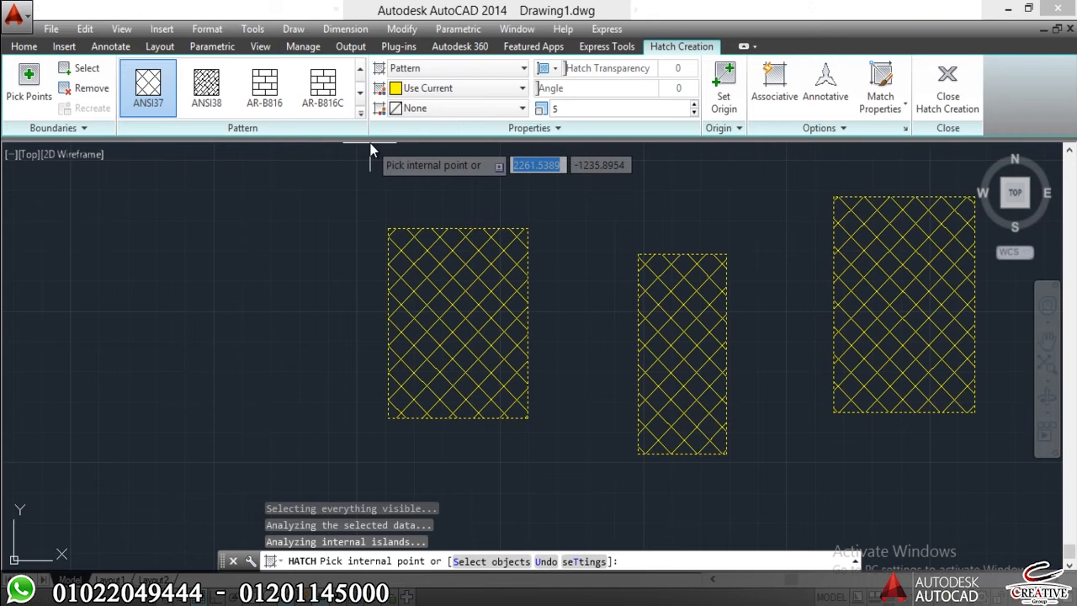
{"action": "key", "text": "Escape"}
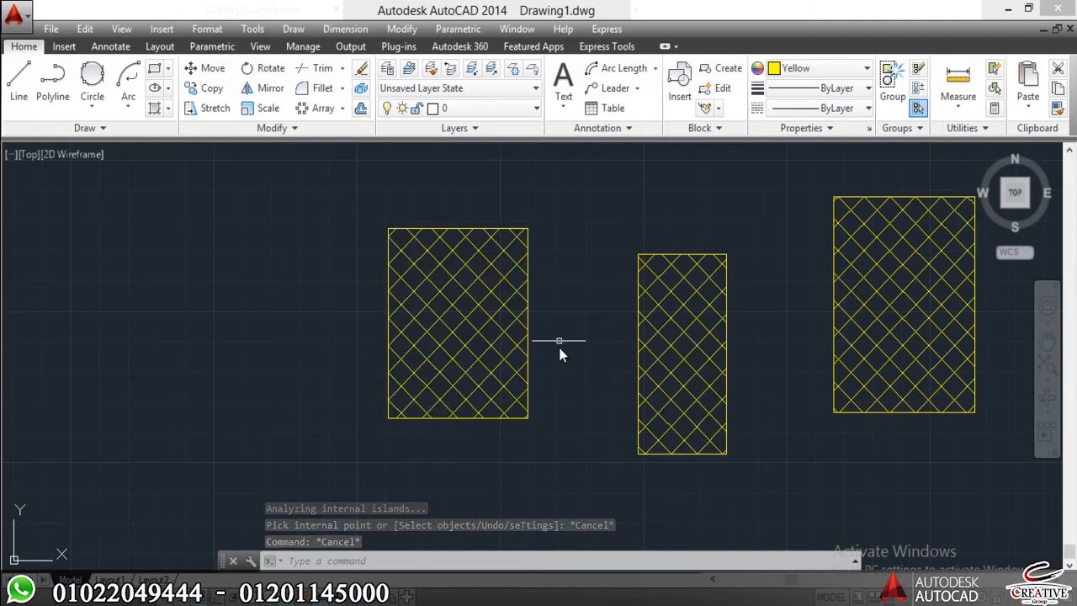
{"action": "type", "text": "h"}
{"action": "key", "text": "Return"}
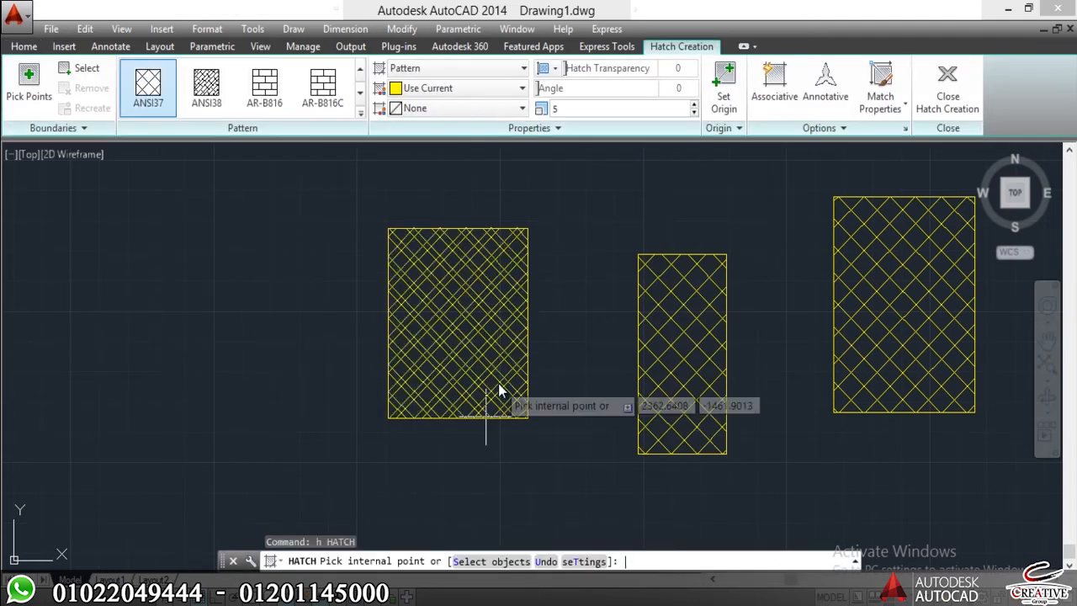
{"action": "key", "text": "Escape"}
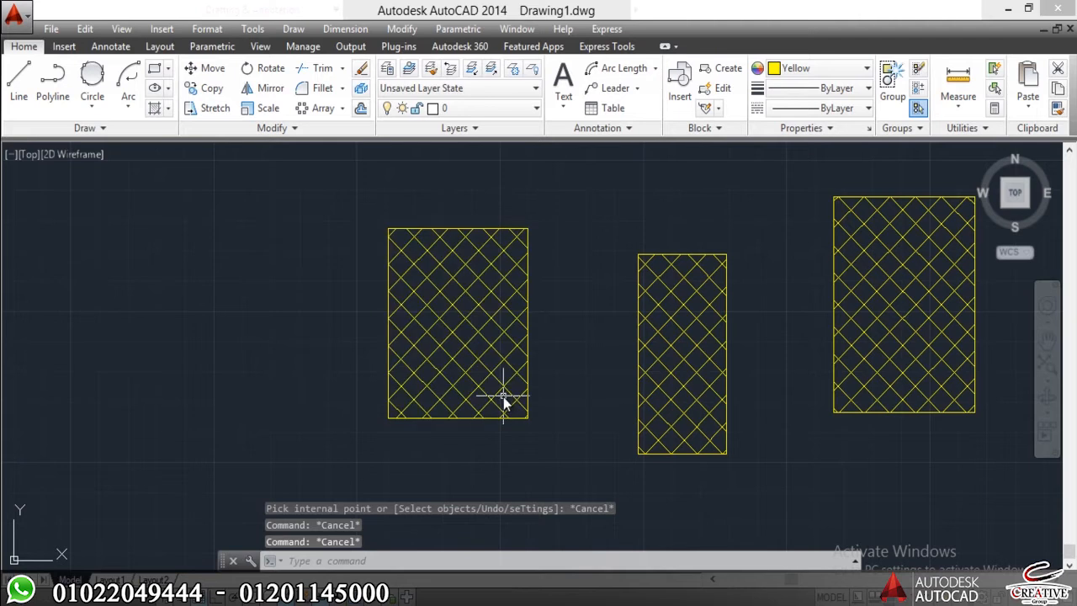
Select the leftmost rectangle's hatch to check whether it is independent of the other two, and clear the selection.
{"action": "left_click", "coordinate": [506, 291]}
{"action": "left_click", "coordinate": [435, 317]}
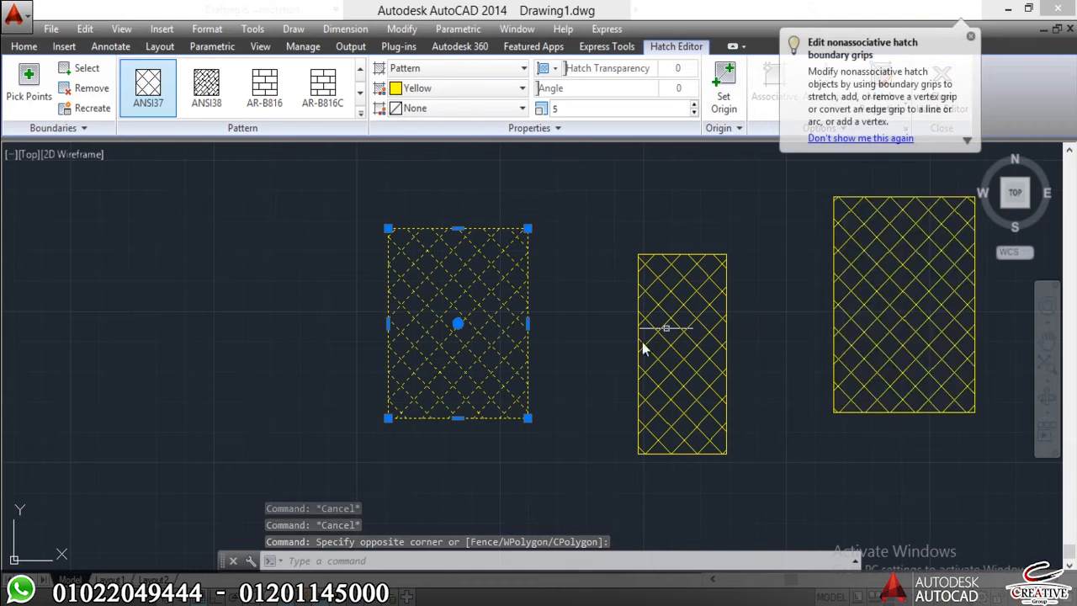
{"action": "scroll", "coordinate": [567, 244], "scroll_direction": "down", "scroll_amount": 4}
{"action": "key", "text": "Escape"}
{"action": "key", "text": "Escape"}
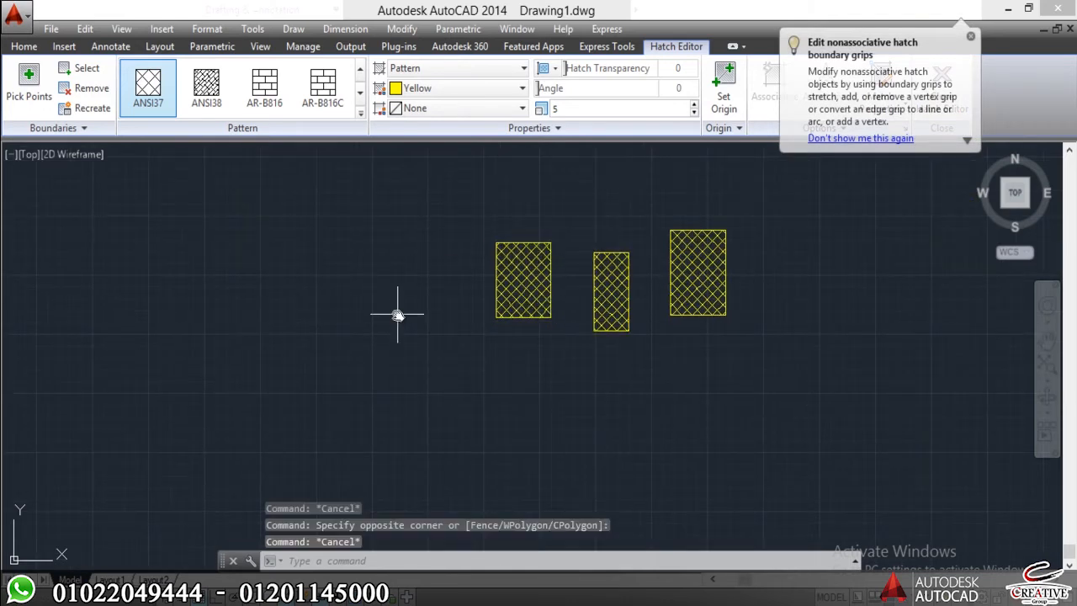
Draw three more rectangles: a large one left of the hatched group and two smaller ones below the group.
{"action": "type", "text": "rec"}
{"action": "key", "text": "space"}
{"action": "left_click", "coordinate": [364, 284]}
{"action": "left_click", "coordinate": [207, 406]}
{"action": "key", "text": "space"}
{"action": "left_click", "coordinate": [529, 394]}
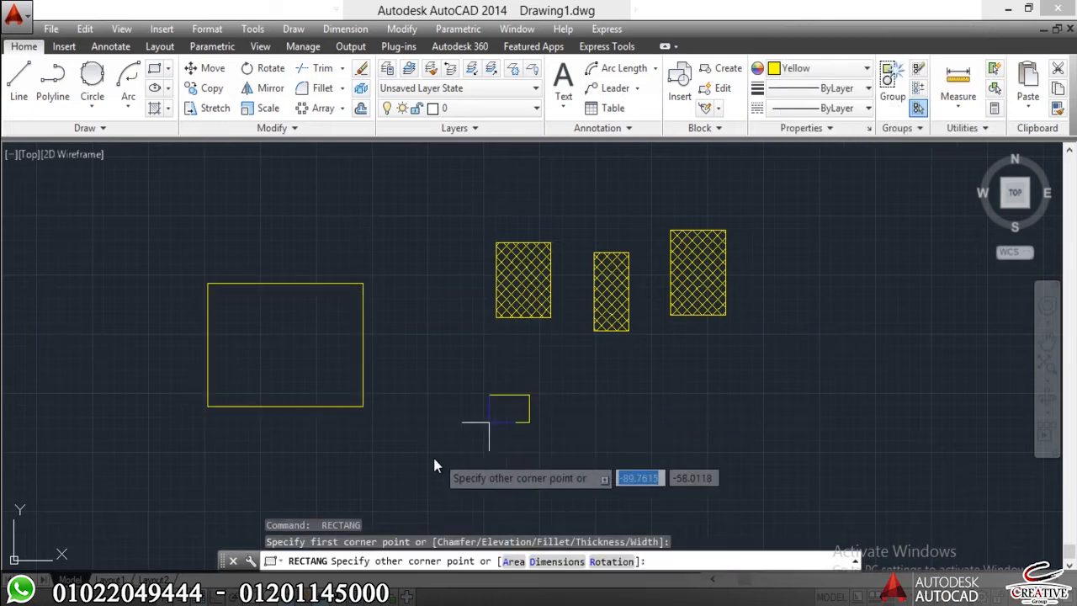
{"action": "left_click", "coordinate": [426, 462]}
{"action": "key", "text": "space"}
{"action": "left_click", "coordinate": [605, 442]}
{"action": "left_click", "coordinate": [583, 451]}
{"action": "key", "text": "Escape"}
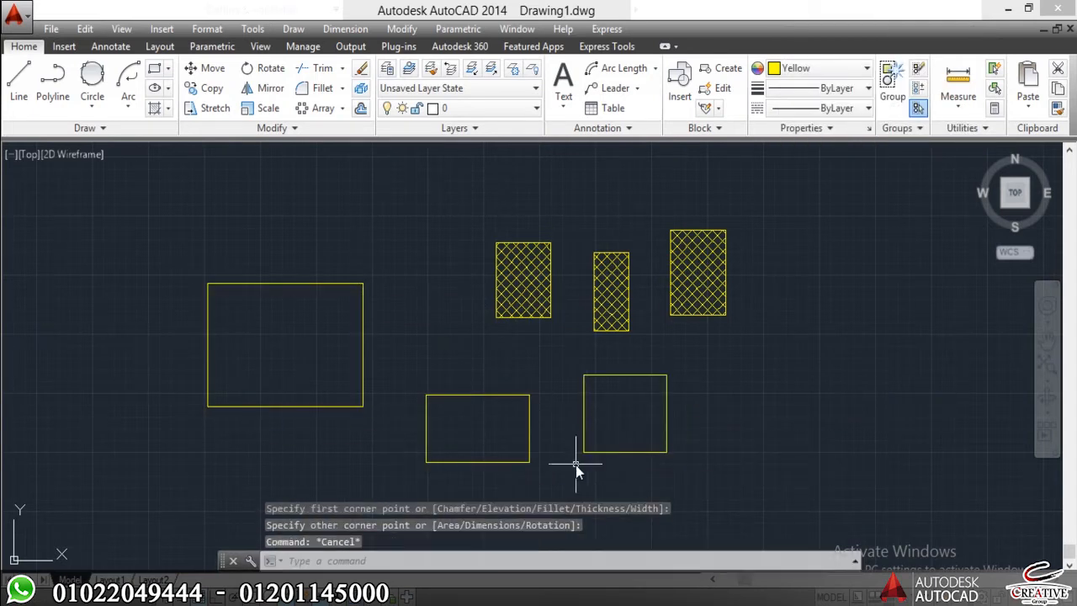
With Create Separate Hatches off, hatch the three new rectangles together as one ANSI37 hatch at scale 5.
{"action": "type", "text": "h"}
{"action": "key", "text": "space"}
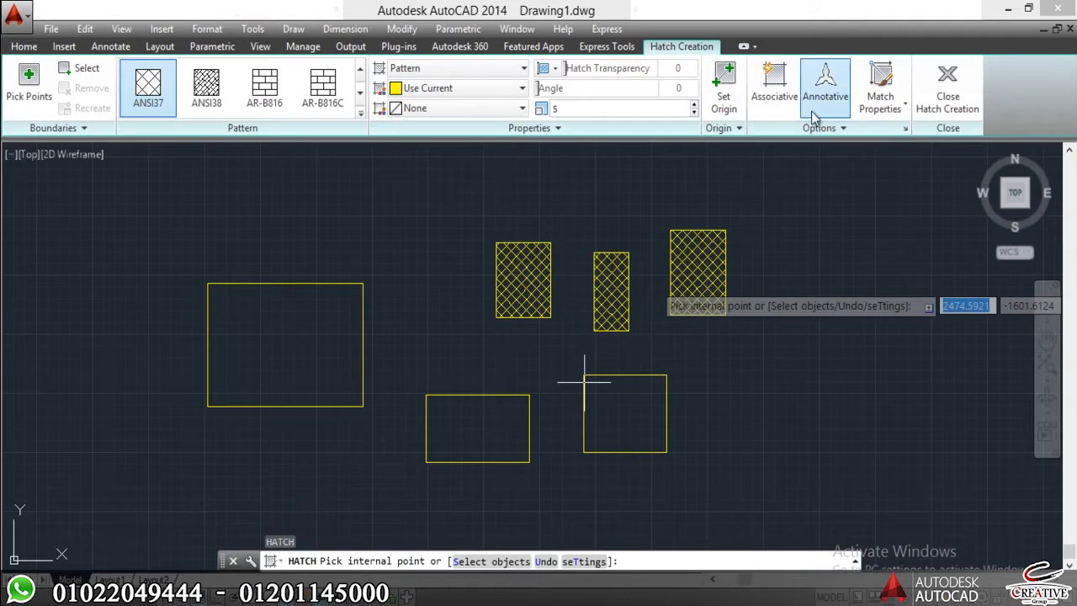
{"action": "left_click", "coordinate": [812, 128]}
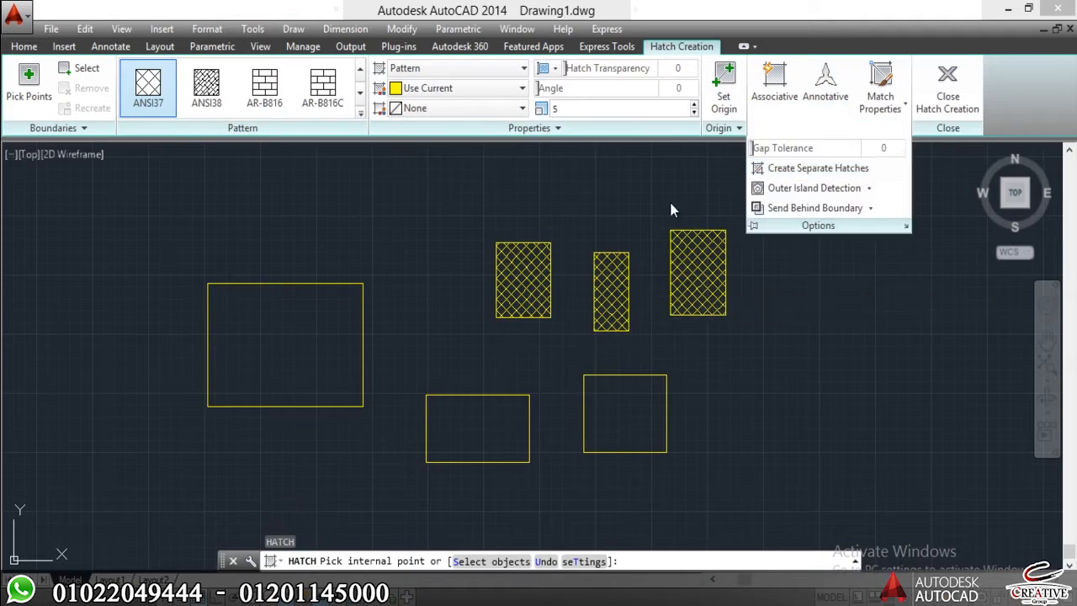
{"action": "left_click", "coordinate": [599, 223]}
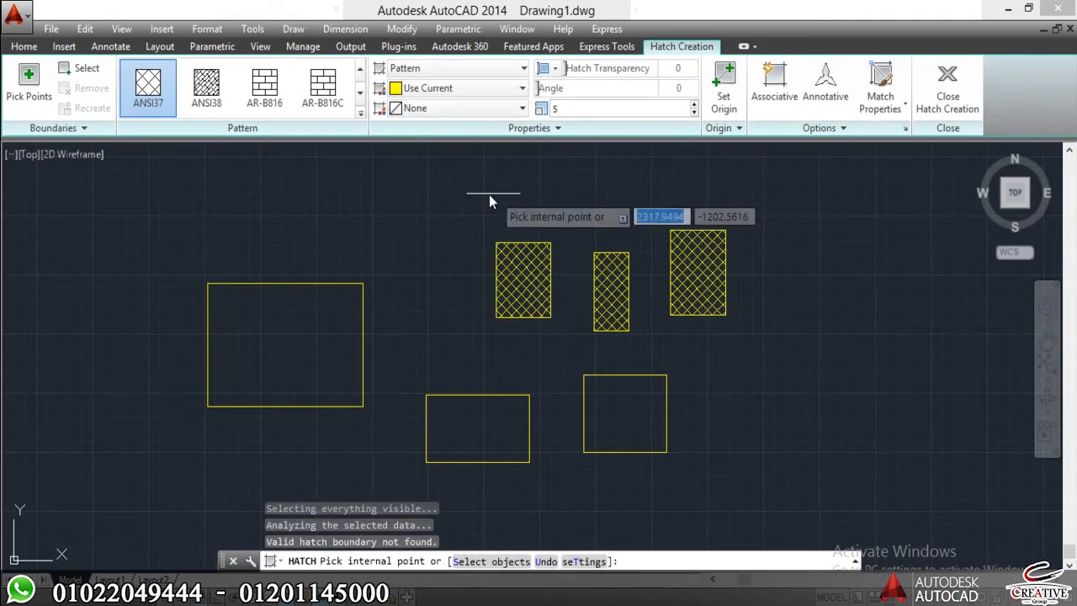
{"action": "left_click", "coordinate": [316, 332]}
{"action": "left_click", "coordinate": [459, 430]}
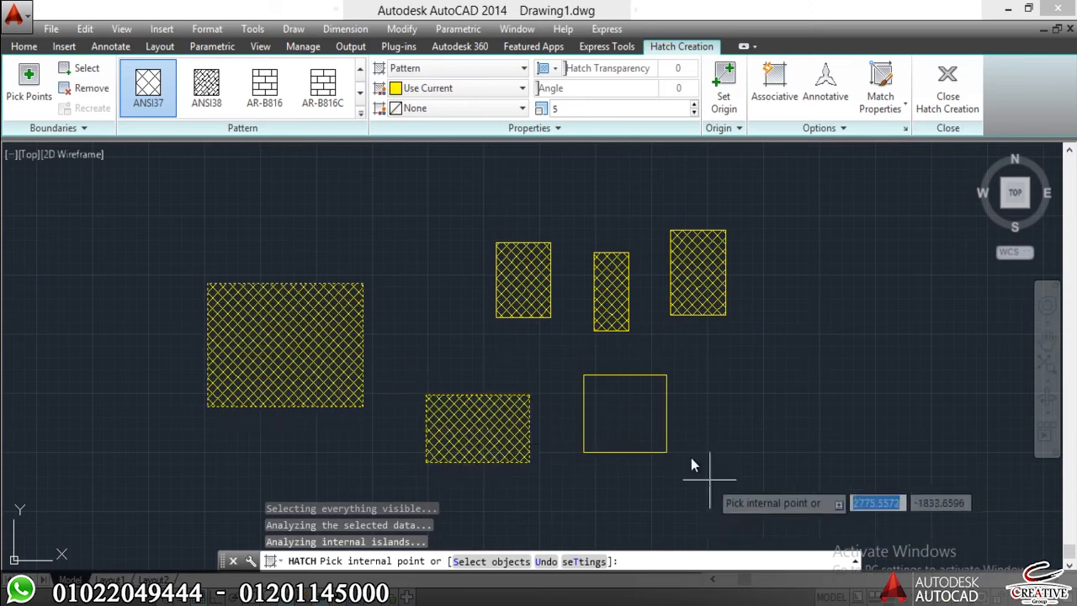
{"action": "left_click", "coordinate": [613, 411]}
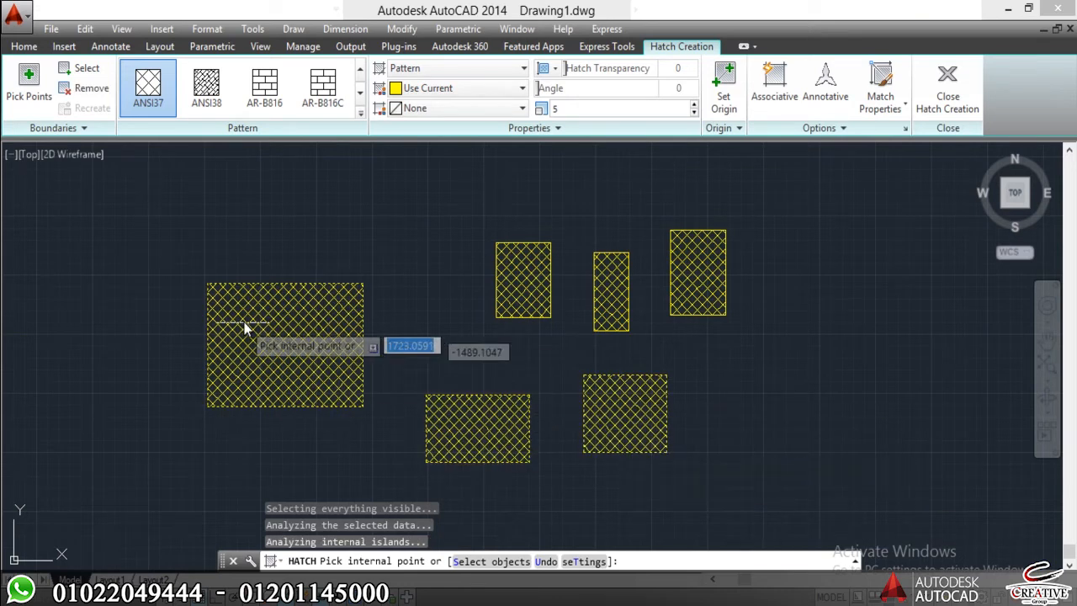
{"action": "key", "text": "Escape"}
{"action": "key", "text": "Escape"}
{"action": "key", "text": "Escape"}
Move the combined hatch of the three new rectangles downward, and undo the move.
{"action": "left_click", "coordinate": [307, 337]}
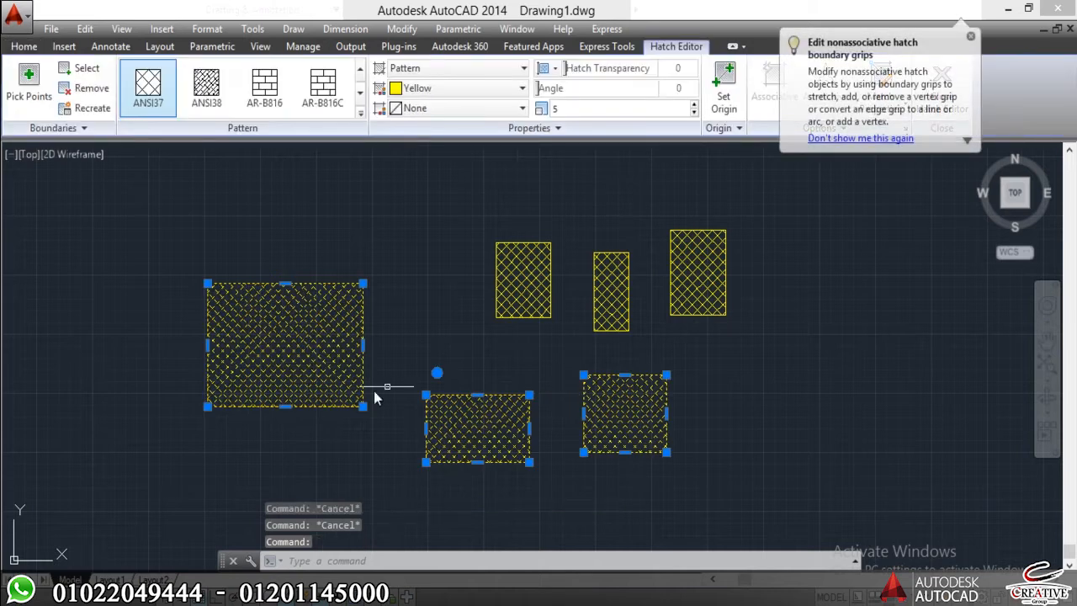
{"action": "key", "text": "Escape"}
{"action": "type", "text": "m"}
{"action": "key", "text": "Return"}
{"action": "left_click", "coordinate": [285, 304]}
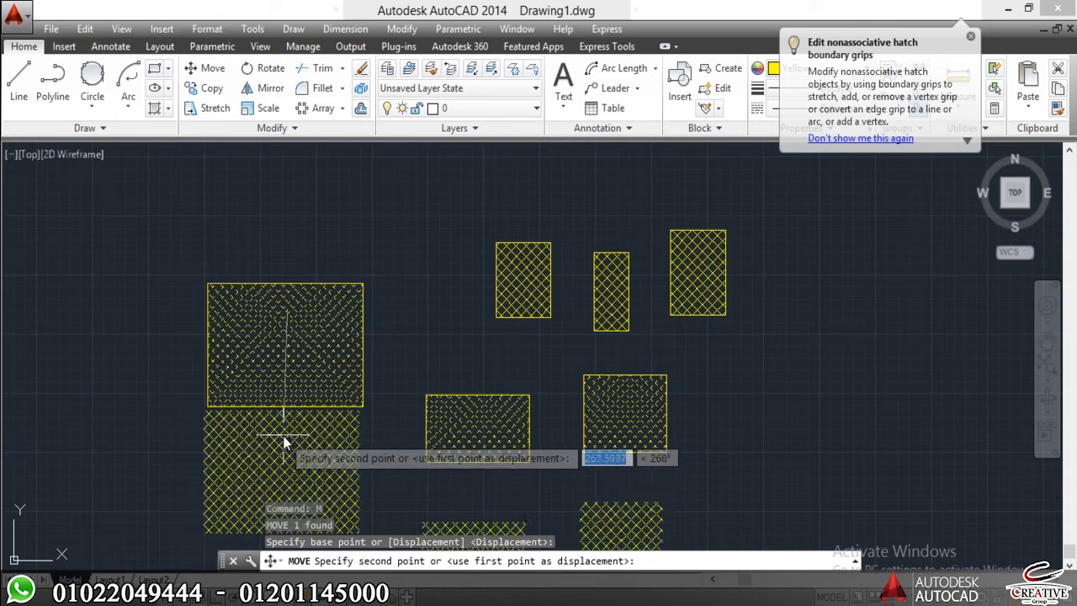
{"action": "left_click", "coordinate": [281, 431]}
{"action": "key", "text": "ctrl+z"}
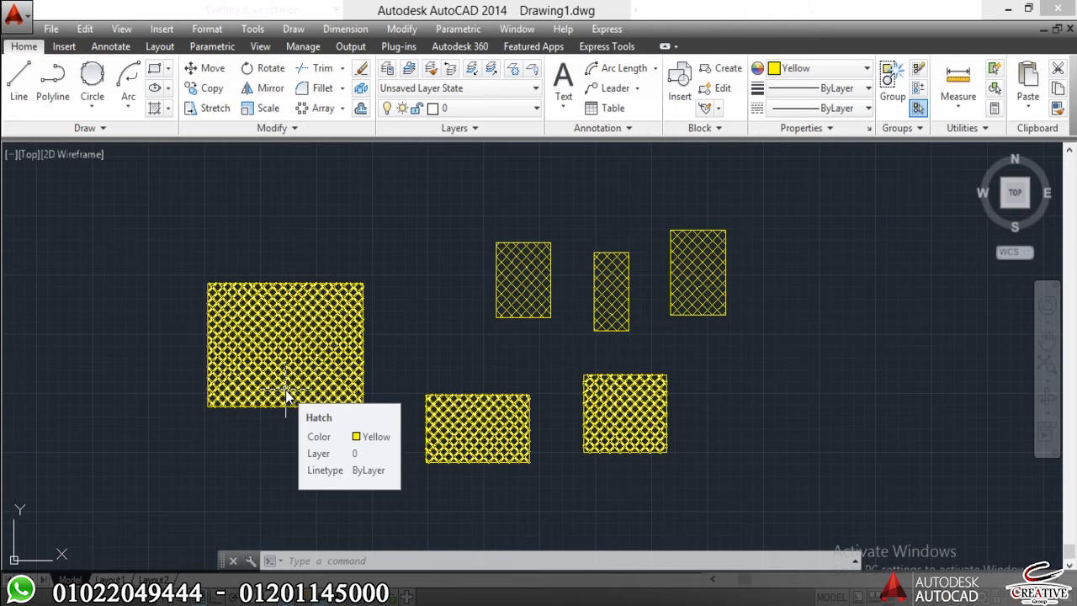
Erase the combined hatch from the three newer rectangles, keeping their outlines.
{"action": "left_click", "coordinate": [303, 362]}
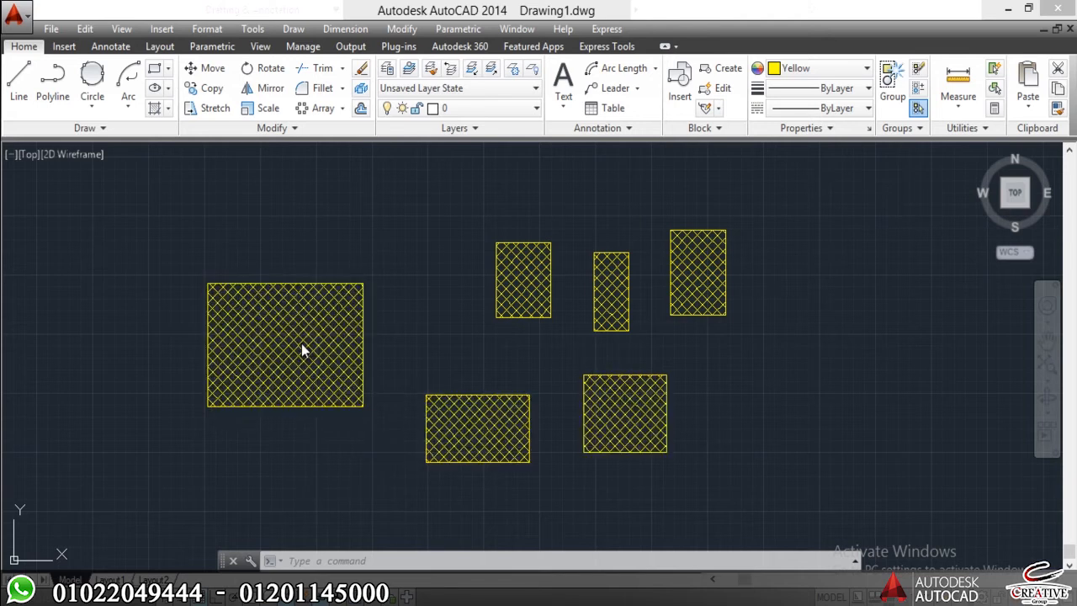
{"action": "type", "text": "E"}
{"action": "key", "text": "Return"}
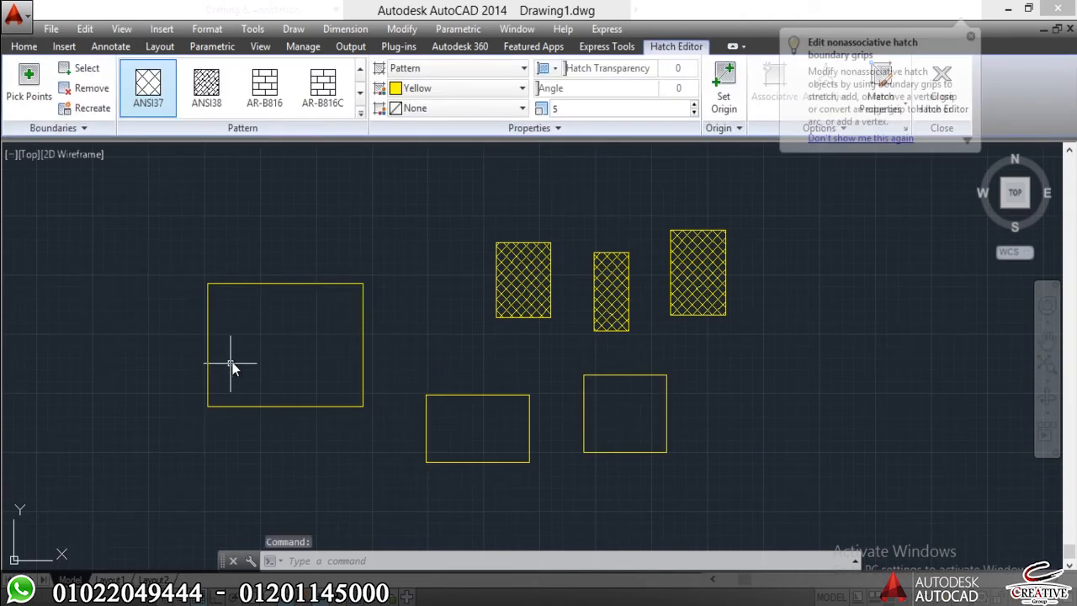
Hatch the large left rectangle and the lower middle rectangle in two separate hatch operations, using ANSI37 at scale 5.
{"action": "type", "text": "h"}
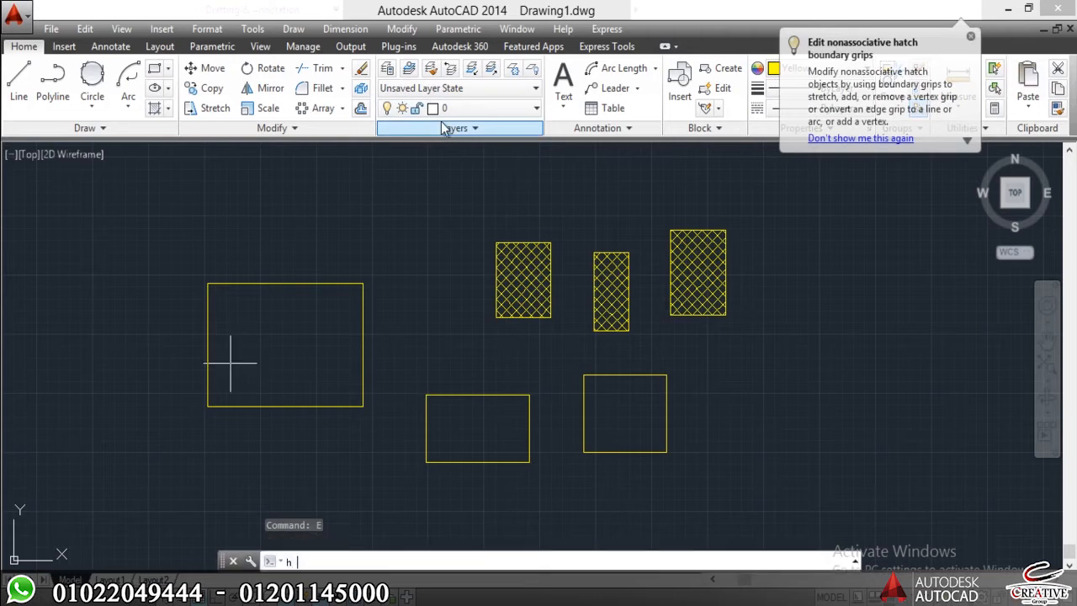
{"action": "key", "text": "Return"}
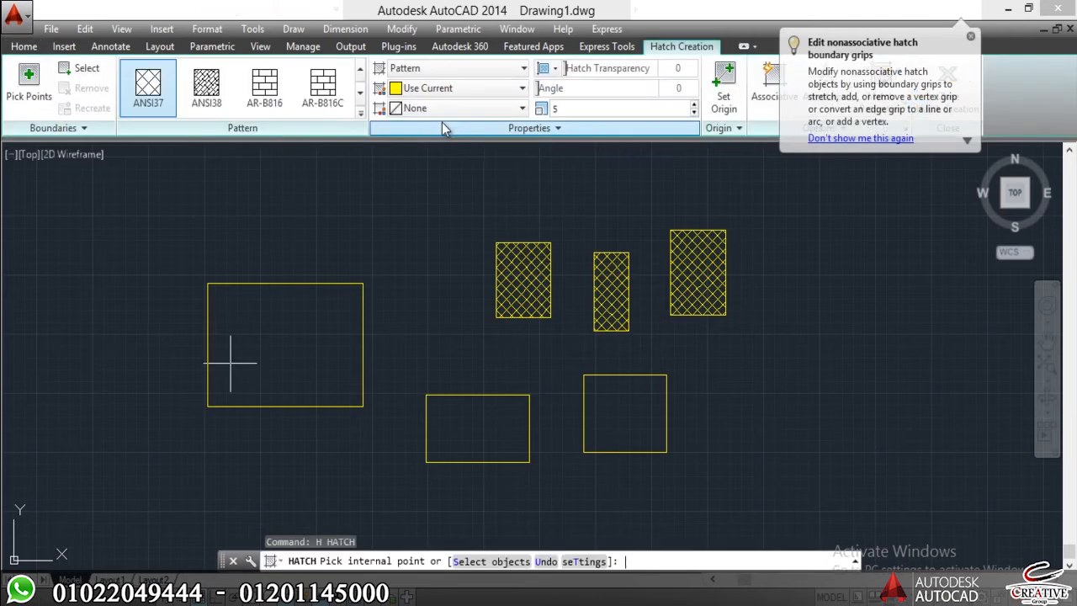
{"action": "left_click", "coordinate": [299, 326]}
{"action": "key", "text": "Return"}
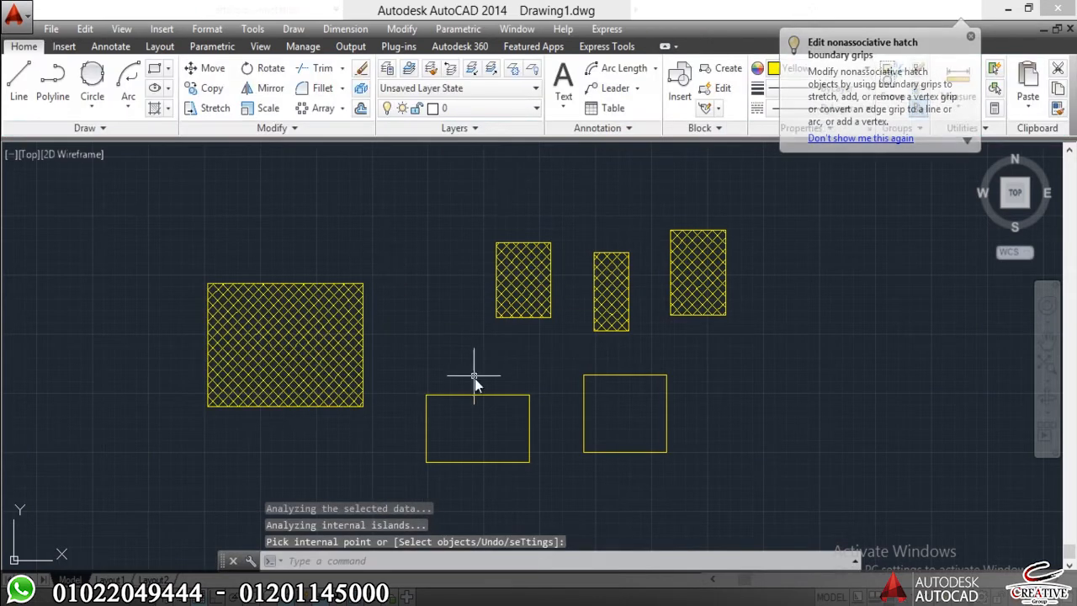
{"action": "key", "text": "Return"}
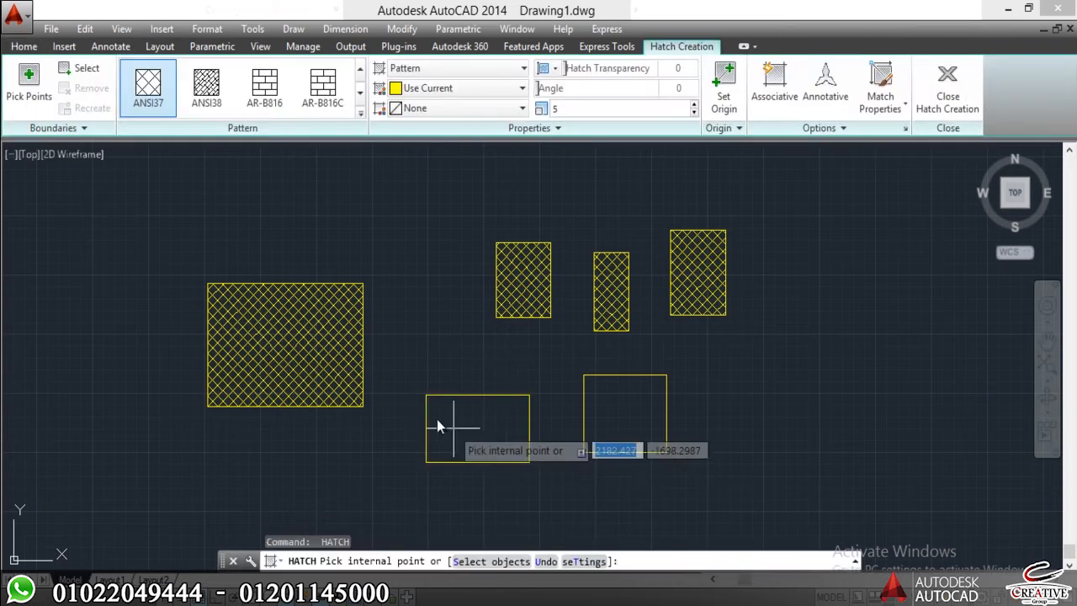
{"action": "left_click", "coordinate": [457, 431]}
{"action": "key", "text": "Return"}
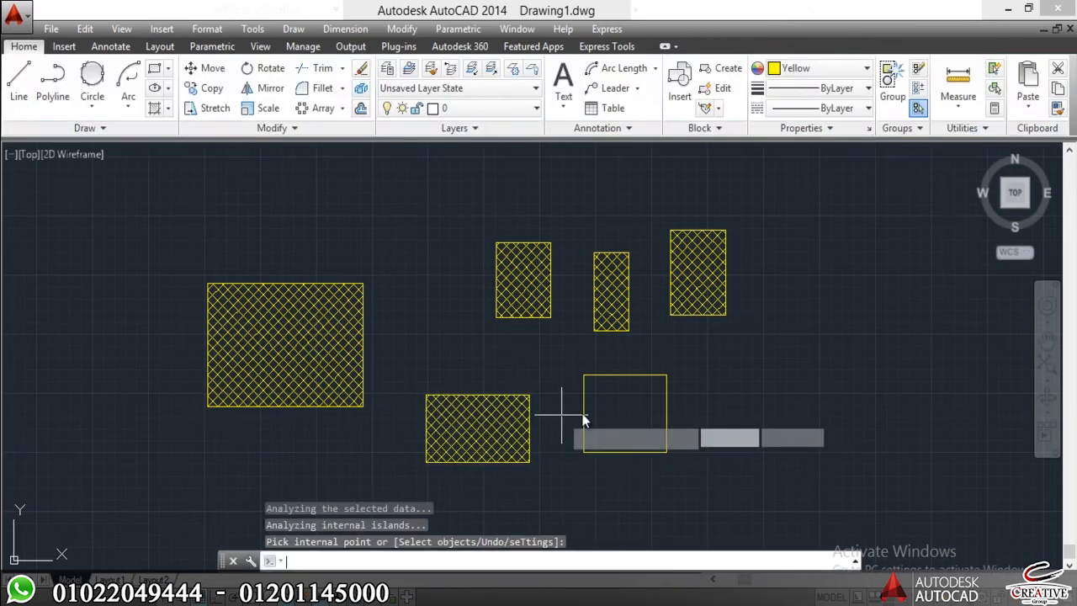
Hatch the lower right rectangle in its own hatch operation, using ANSI37 at scale 5, and select the large left rectangle's hatch.
{"action": "left_click", "coordinate": [624, 403]}
{"action": "key", "text": "Return"}
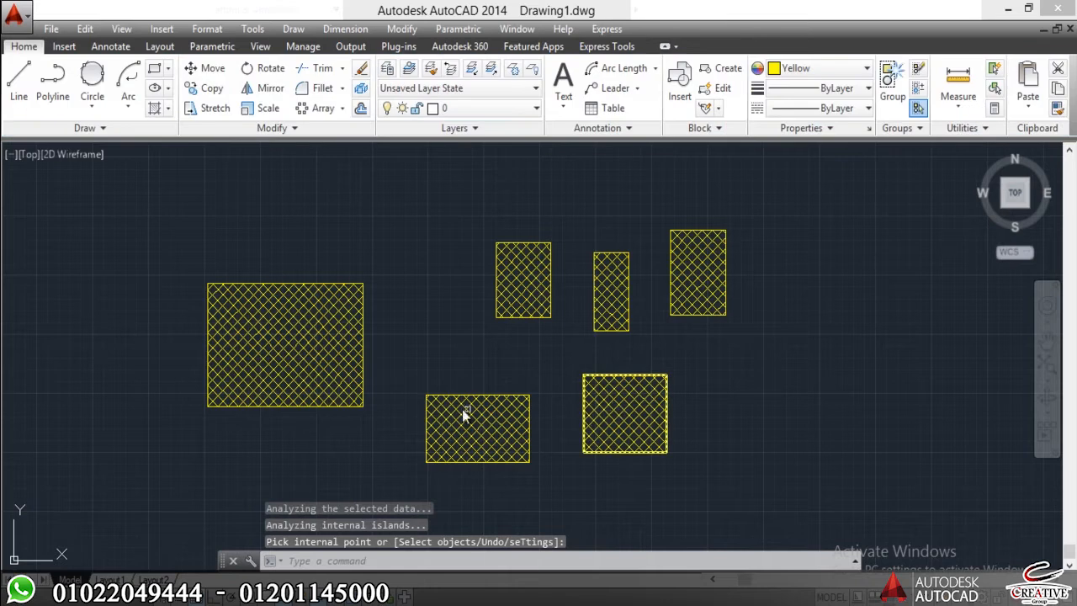
{"action": "left_click", "coordinate": [284, 354]}
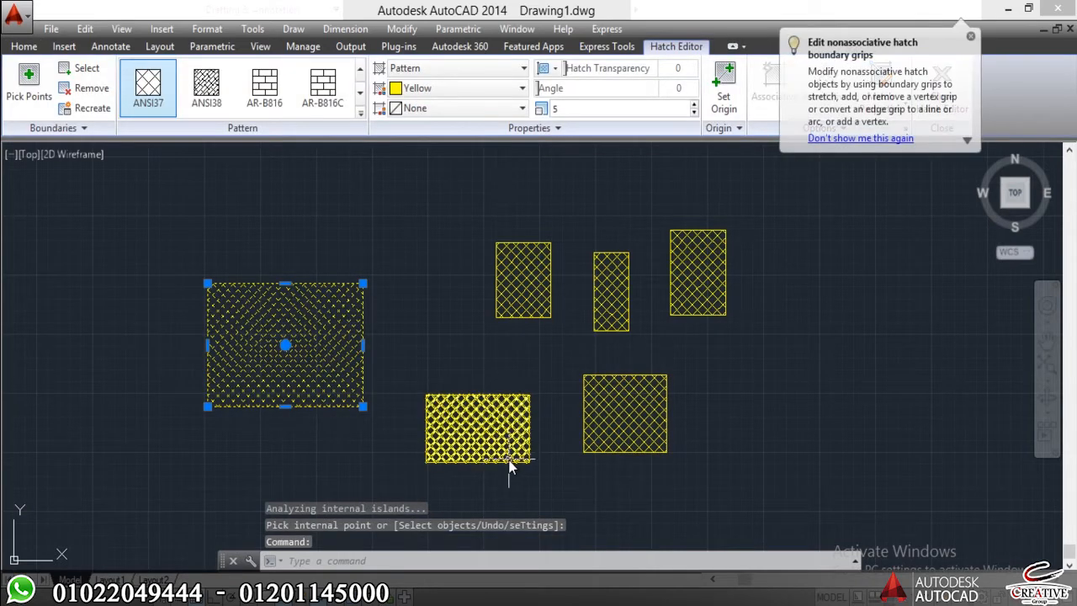
Undo the three individually made hatches in the large left, lower middle and lower right rectangles.
{"action": "key", "text": "ctrl+z"}
{"action": "key", "text": "ctrl+z"}
{"action": "key", "text": "ctrl+z"}
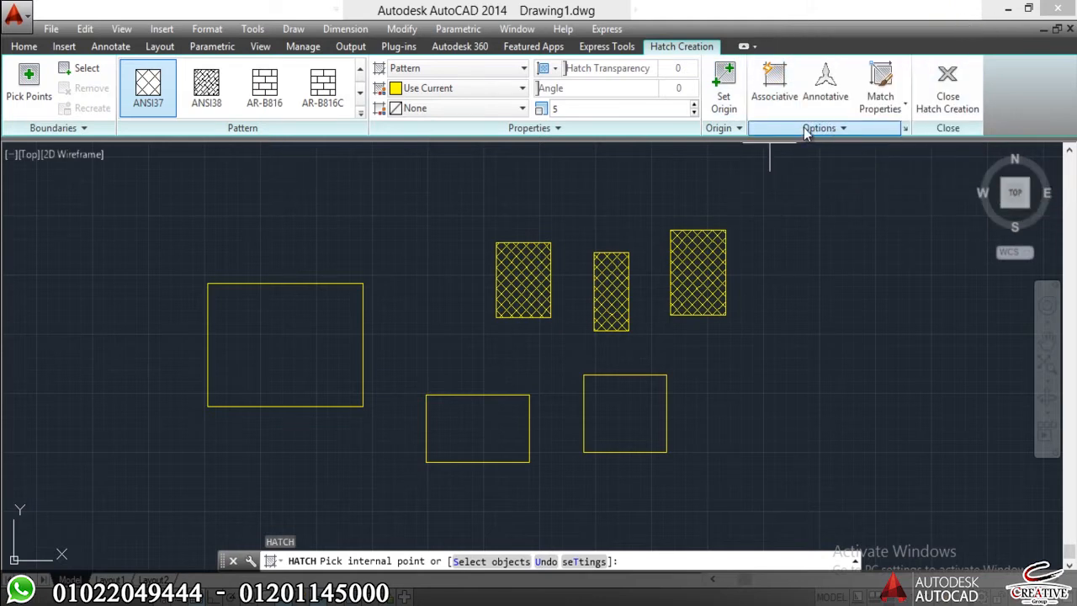
With Create Separate Hatches on, hatch the large left, lower middle and lower right rectangles in one operation, using ANSI37 at scale 5.
{"action": "left_click", "coordinate": [805, 130]}
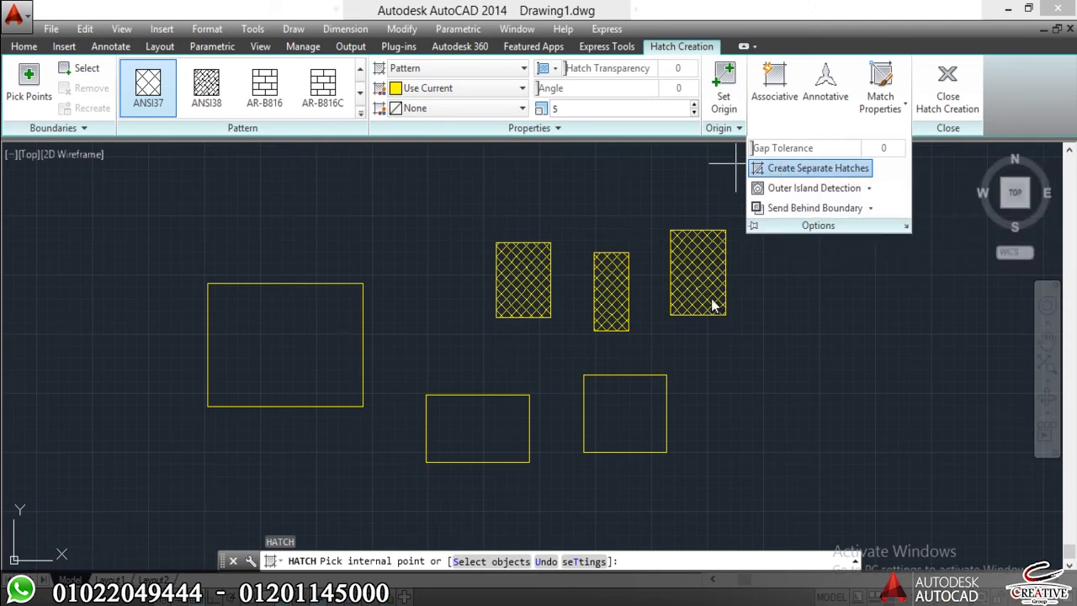
{"action": "left_click", "coordinate": [331, 371]}
{"action": "left_click", "coordinate": [488, 432]}
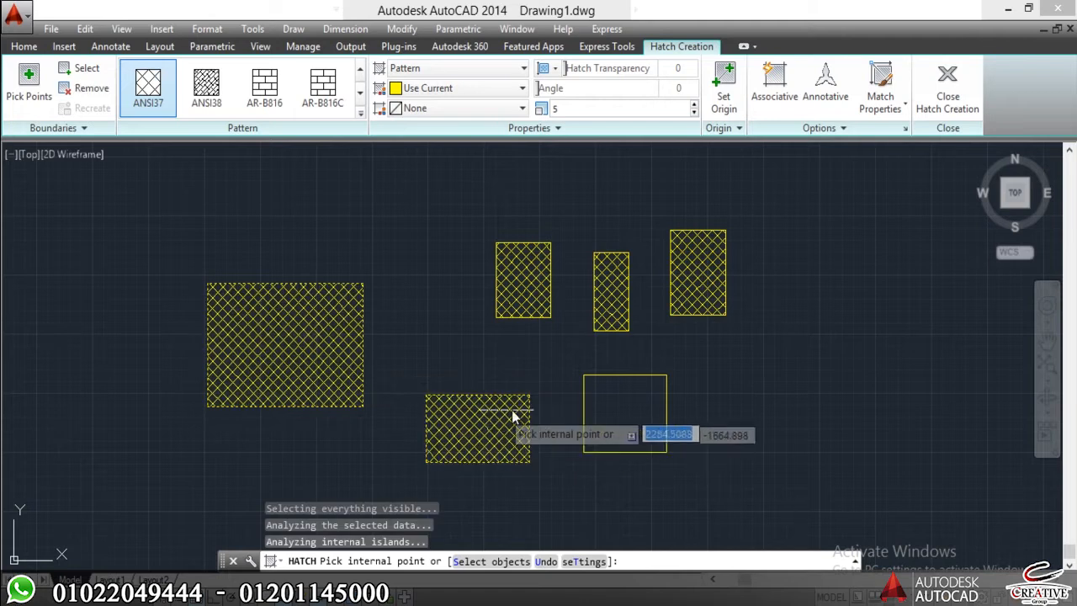
{"action": "left_click", "coordinate": [612, 406]}
{"action": "key", "text": "Escape"}
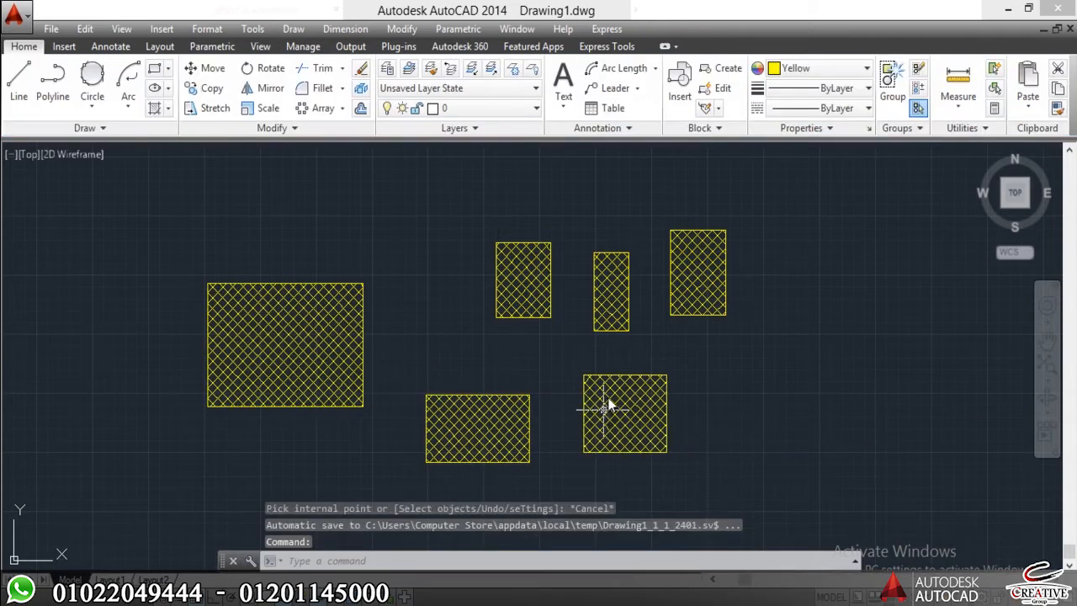
{"action": "key", "text": "Escape"}
Select the hatches of the lower right, lower middle and large left rectangles individually to check their independence, and clear the selection.
{"action": "left_click", "coordinate": [629, 391]}
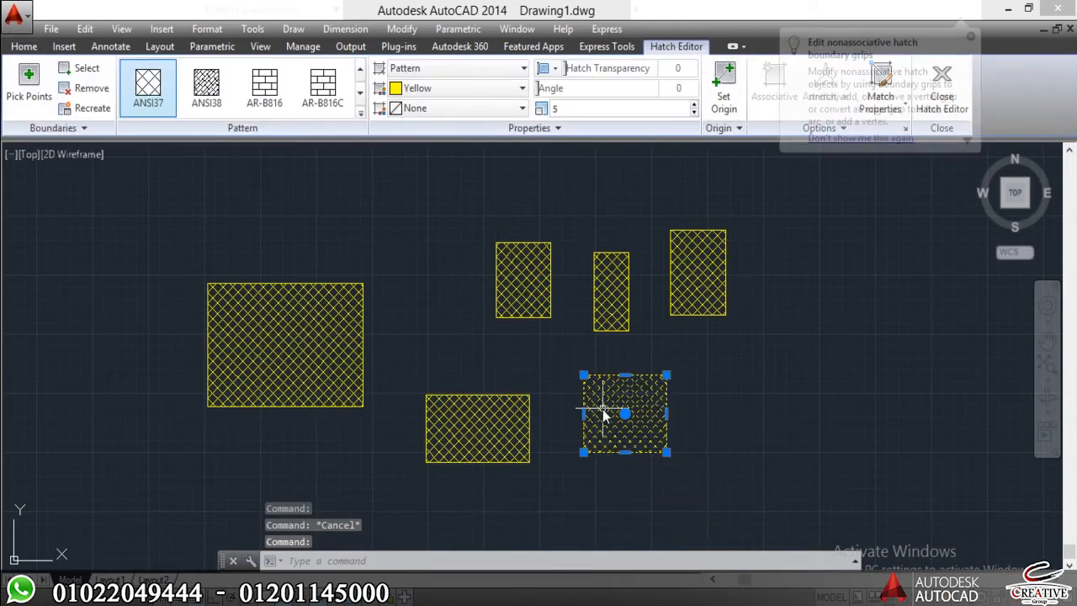
{"action": "left_click", "coordinate": [327, 366]}
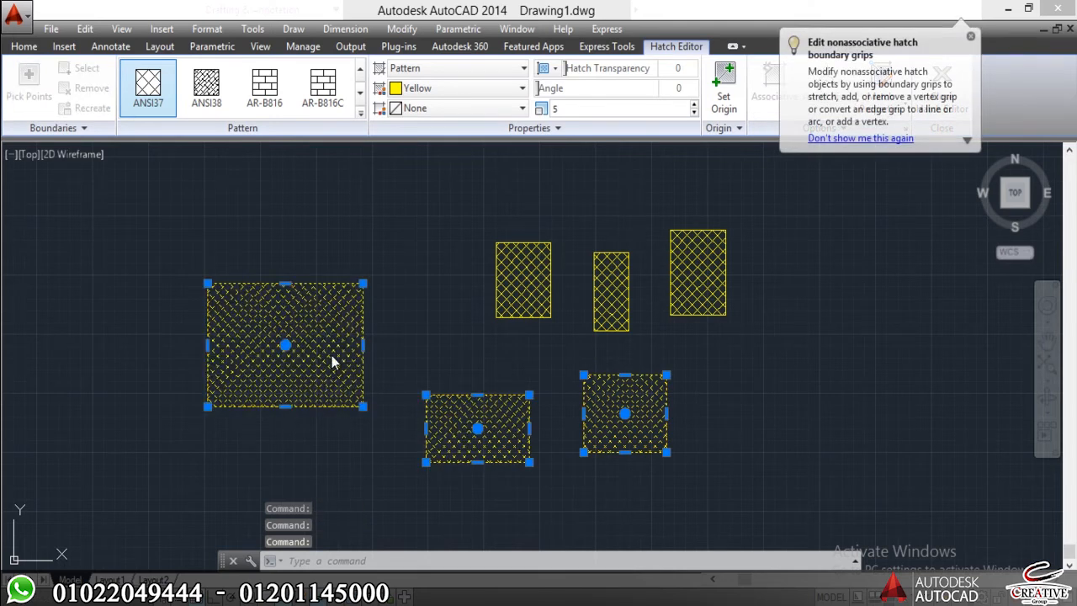
{"action": "key", "text": "Escape"}
{"action": "key", "text": "Escape"}
{"action": "scroll", "coordinate": [373, 322], "scroll_direction": "up", "scroll_amount": 3}
{"action": "scroll", "coordinate": [306, 353], "scroll_direction": "up", "scroll_amount": 2}
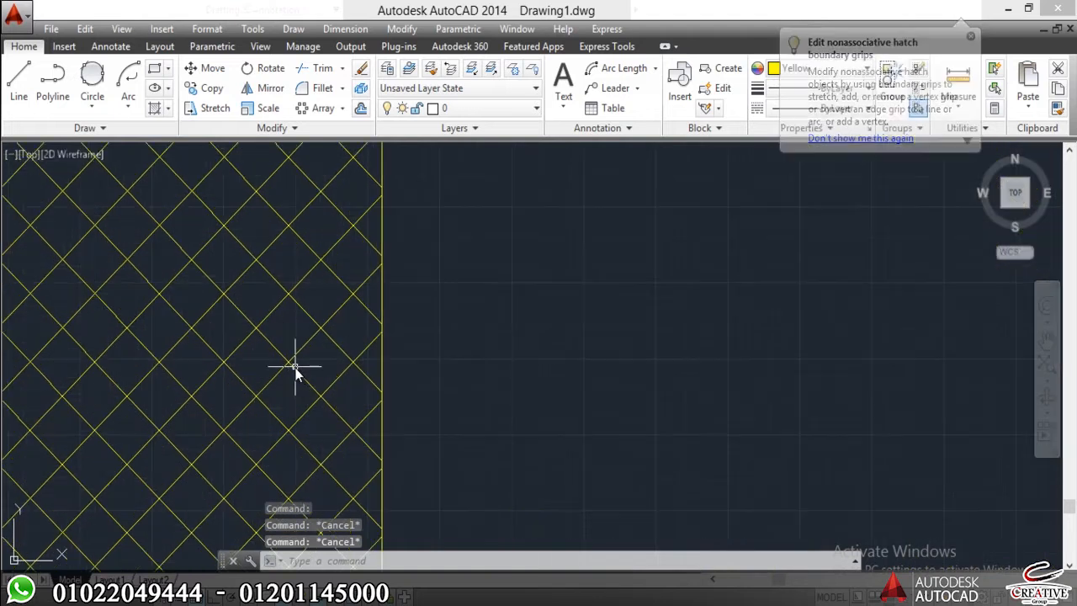
{"action": "key", "text": "l"}
{"action": "key", "text": "Return"}
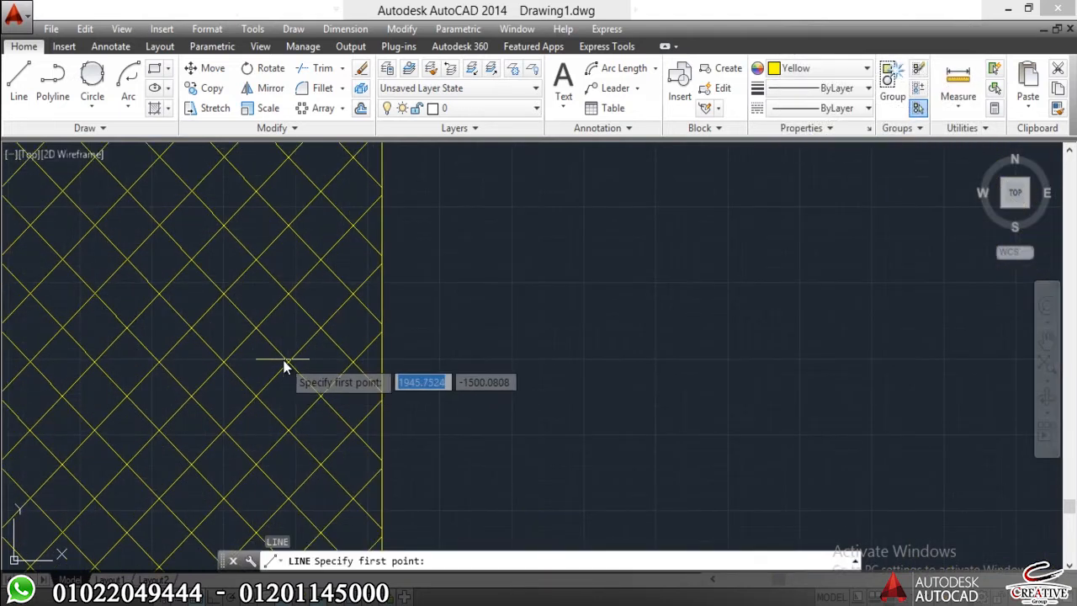
{"action": "key", "text": "Escape"}
{"action": "scroll", "coordinate": [210, 385], "scroll_direction": "down", "scroll_amount": 3}
{"action": "scroll", "coordinate": [390, 315], "scroll_direction": "up", "scroll_amount": 10}
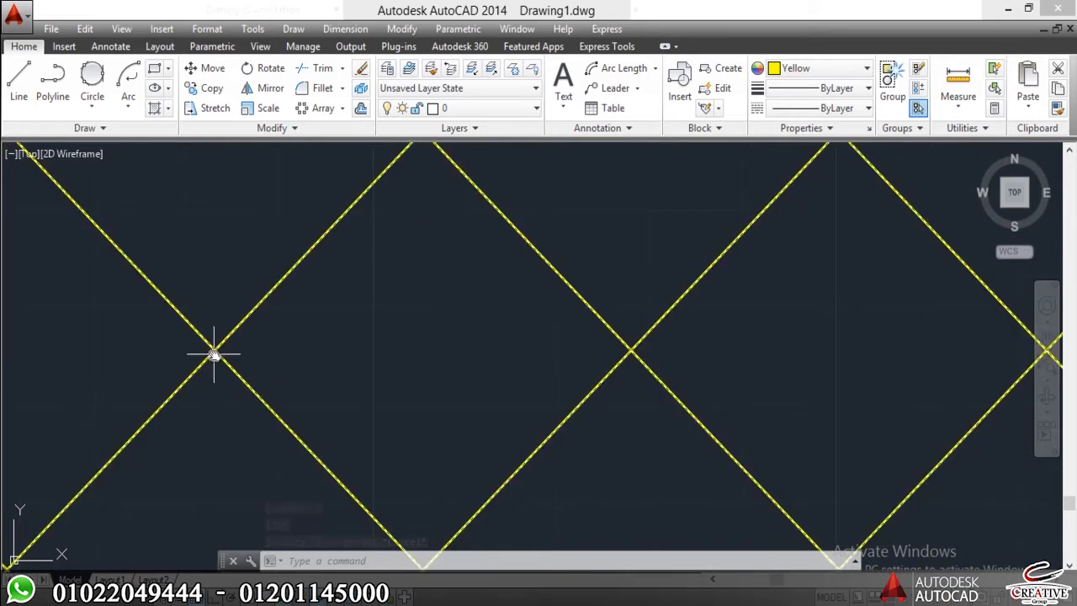
{"action": "scroll", "coordinate": [353, 318], "scroll_direction": "down", "scroll_amount": 6}
{"action": "scroll", "coordinate": [438, 391], "scroll_direction": "down", "scroll_amount": 5}
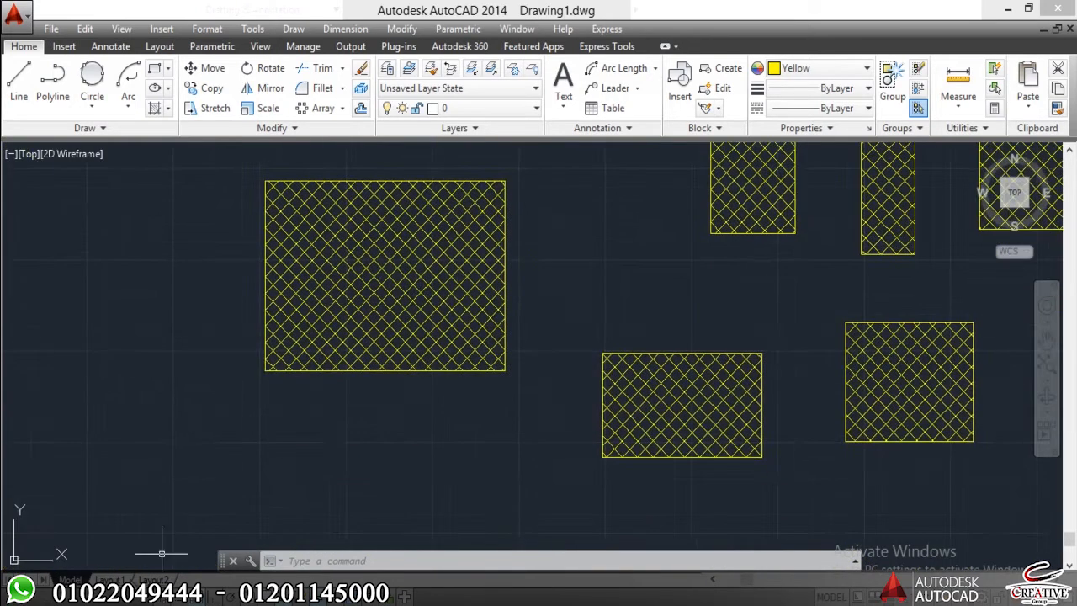
Turn on object snap and try to start a line at a hatch intersection inside the large left rectangle.
{"action": "key", "text": "F3"}
{"action": "scroll", "coordinate": [498, 409], "scroll_direction": "up", "scroll_amount": 5}
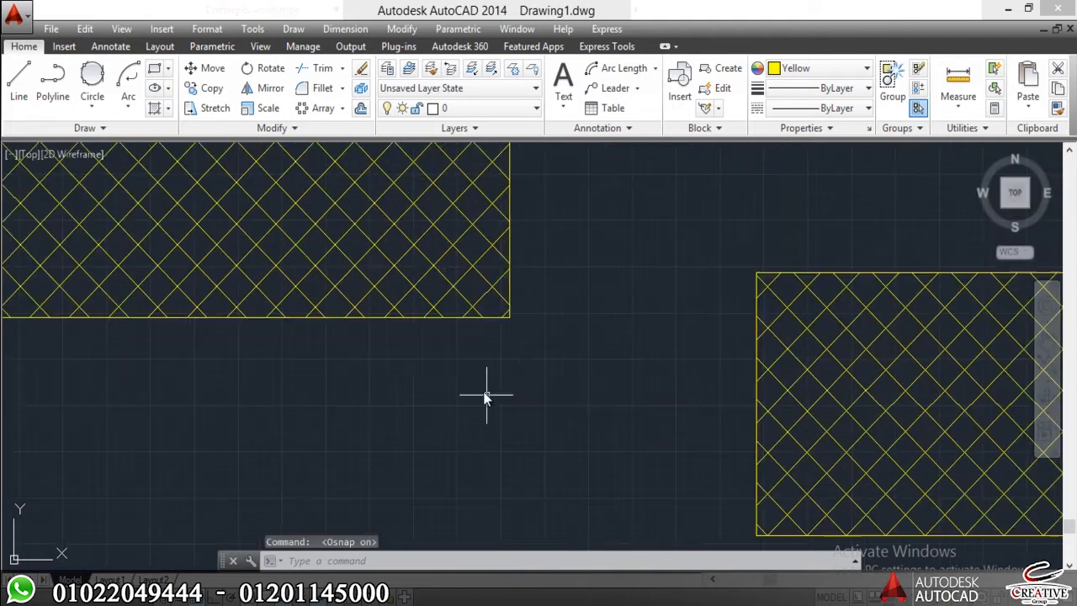
{"action": "type", "text": "l"}
{"action": "key", "text": "Return"}
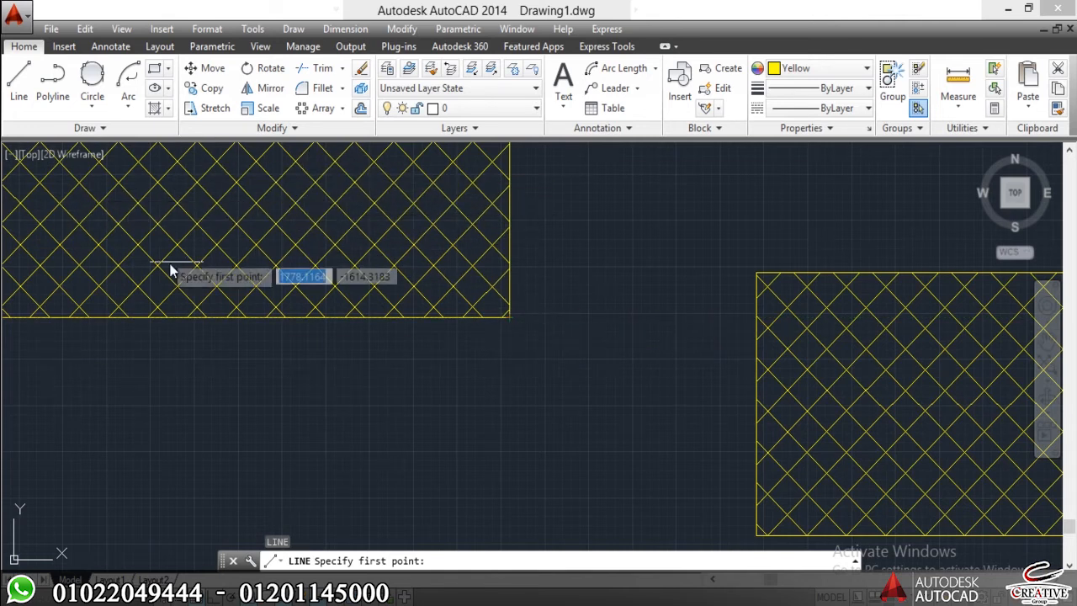
{"action": "scroll", "coordinate": [220, 242], "scroll_direction": "up", "scroll_amount": 10}
{"action": "scroll", "coordinate": [119, 303], "scroll_direction": "down", "scroll_amount": 10}
{"action": "middle_click_drag", "start_coordinate": [164, 309], "coordinate": [255, 326]}
{"action": "scroll", "coordinate": [154, 224], "scroll_direction": "down", "scroll_amount": 6}
{"action": "scroll", "coordinate": [265, 236], "scroll_direction": "up", "scroll_amount": 9}
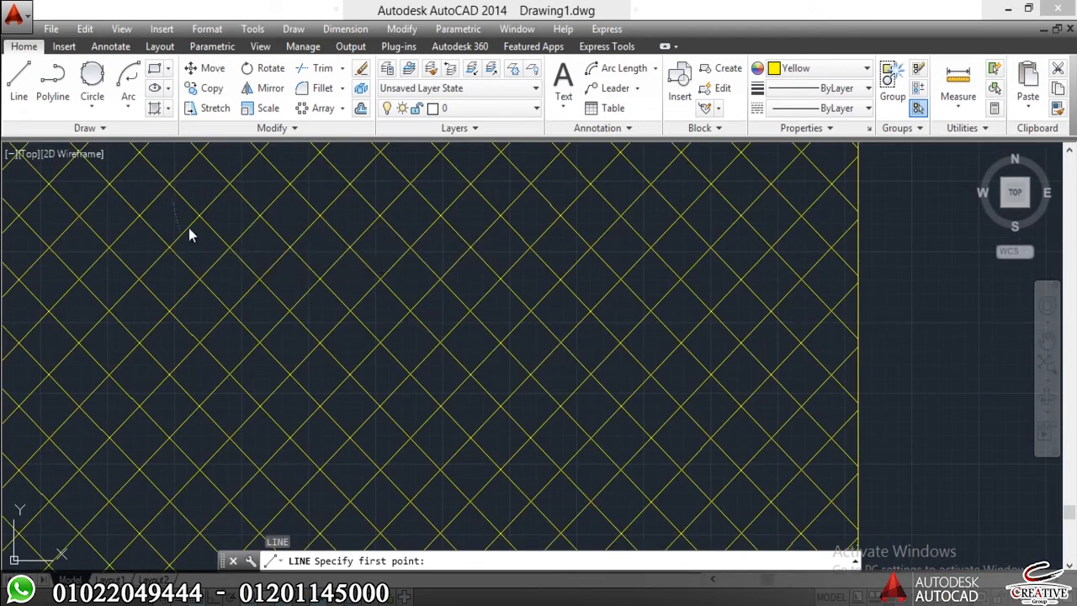
{"action": "left_click", "coordinate": [270, 496]}
{"action": "key", "text": "Escape"}
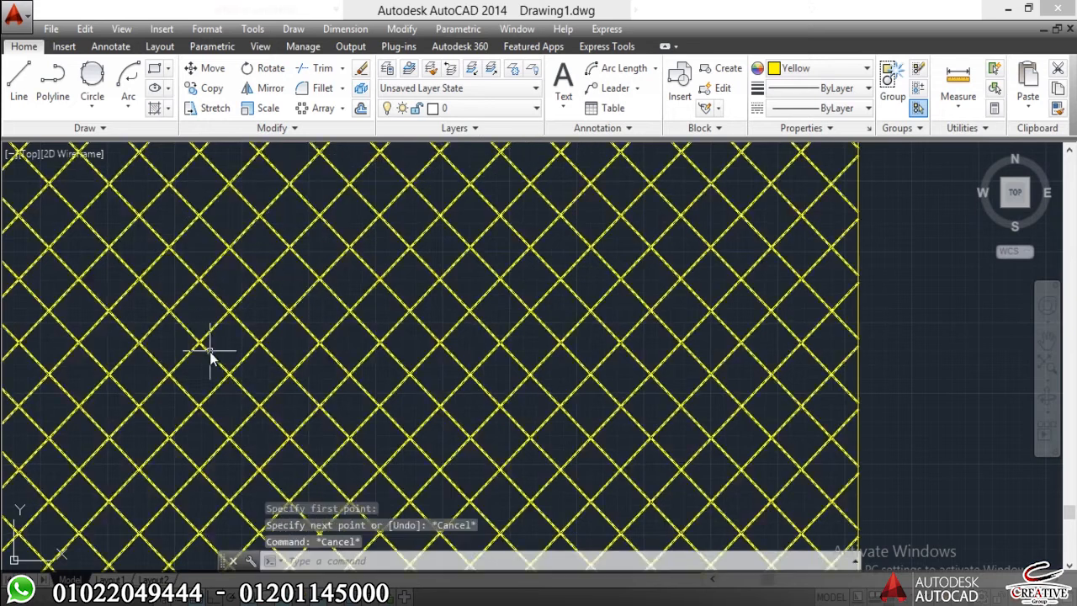
Look through the categories of the Options dialog for the setting that controls object snapping to hatches.
{"action": "left_click", "coordinate": [253, 30]}
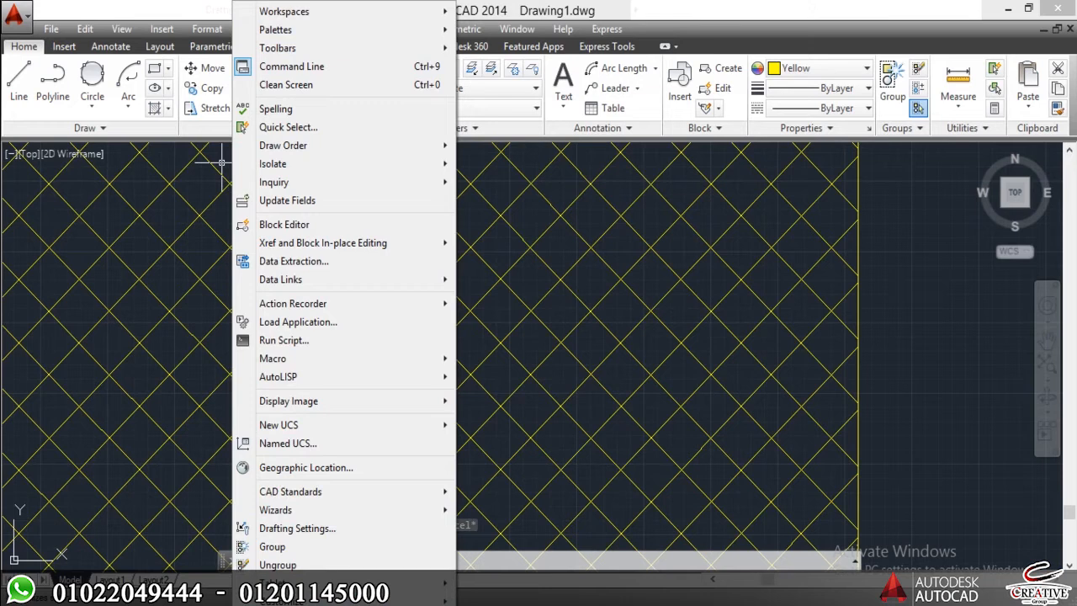
{"action": "left_click", "coordinate": [312, 605]}
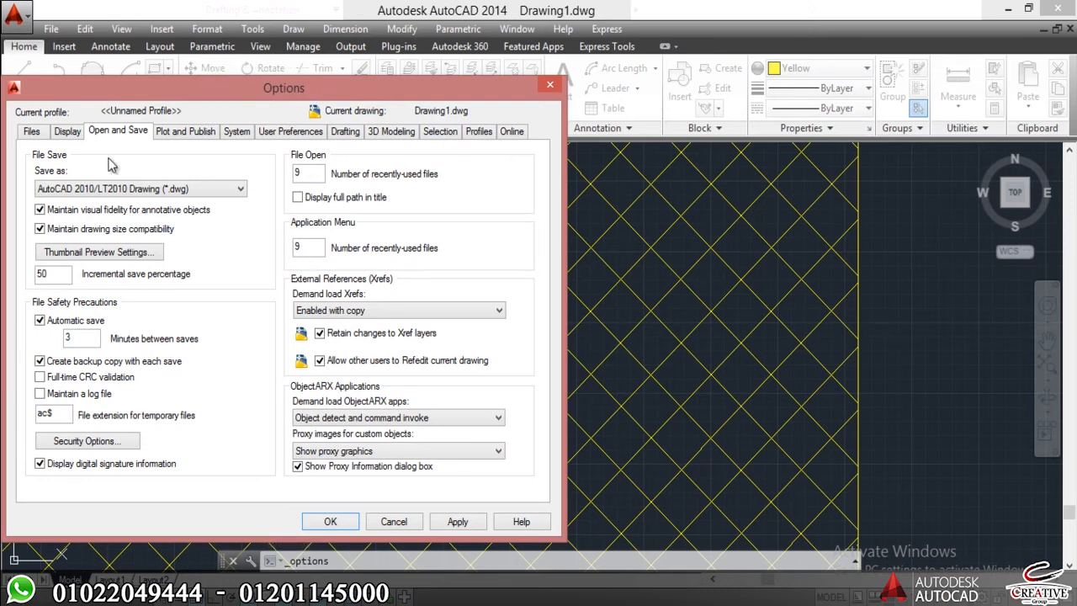
{"action": "left_click", "coordinate": [41, 133]}
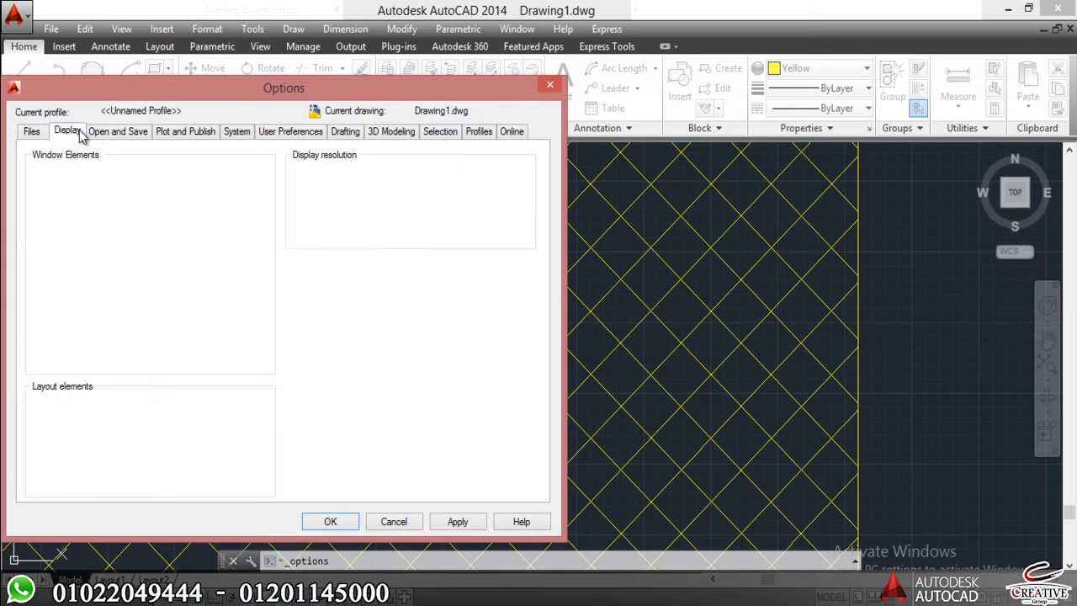
{"action": "left_click", "coordinate": [69, 132]}
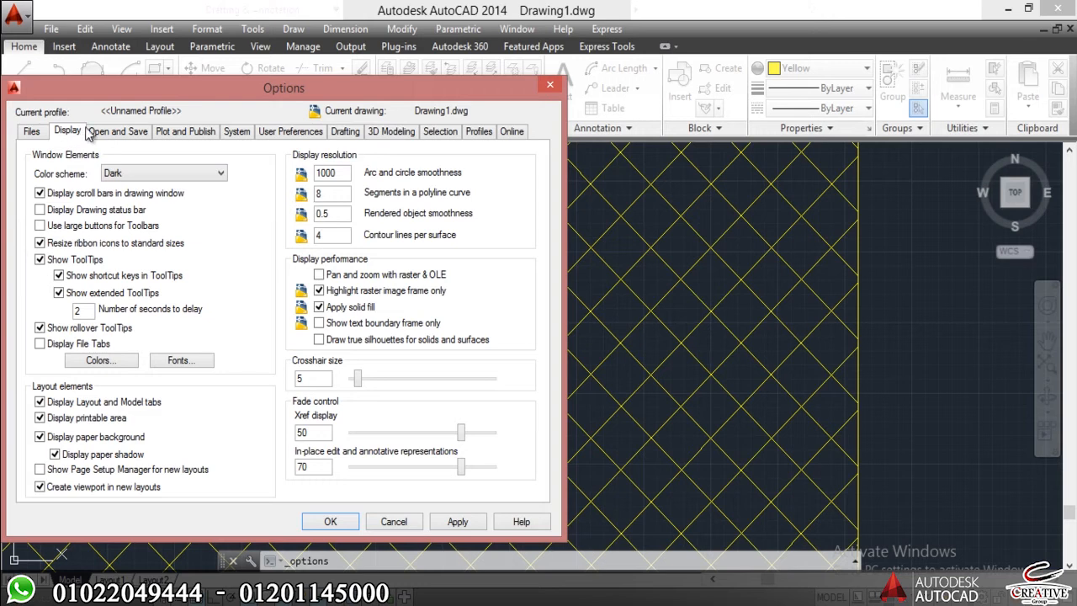
{"action": "left_click", "coordinate": [441, 132]}
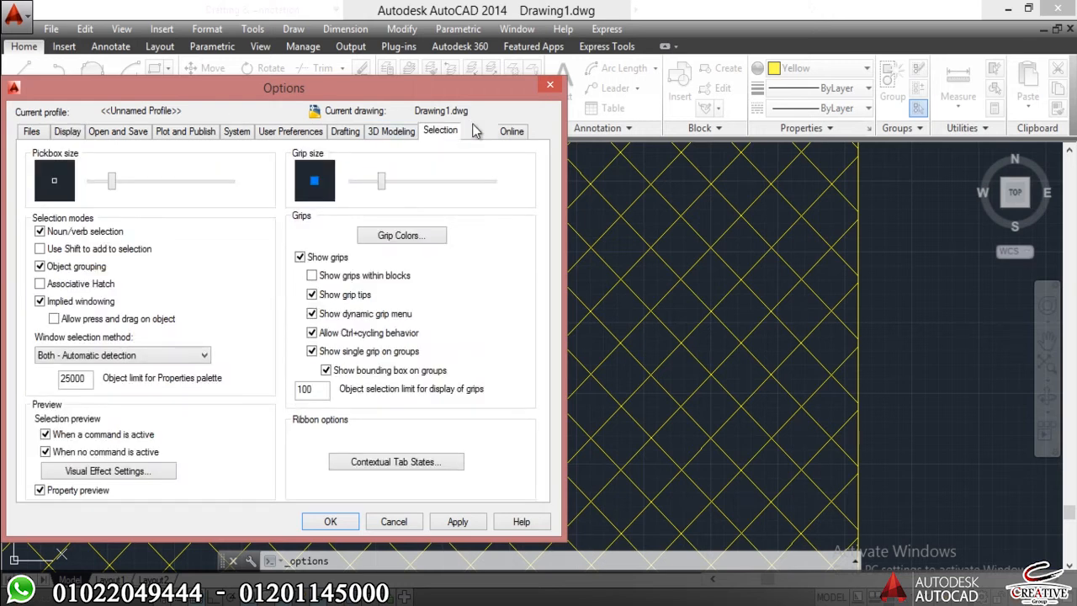
{"action": "left_click", "coordinate": [479, 132]}
{"action": "left_click", "coordinate": [509, 134]}
{"action": "left_click", "coordinate": [374, 135]}
{"action": "left_click", "coordinate": [341, 134]}
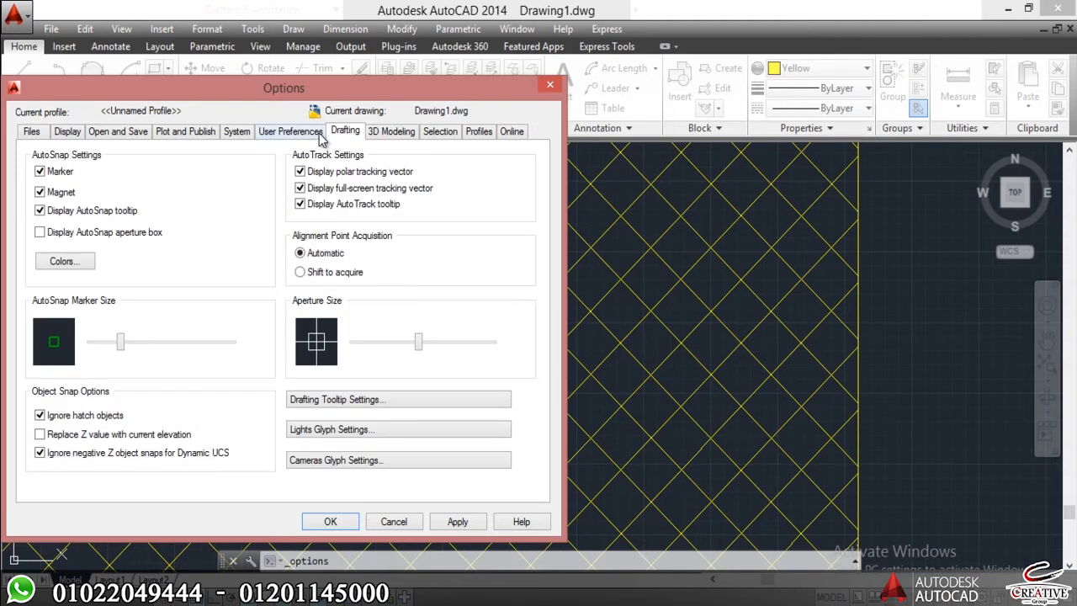
{"action": "left_click", "coordinate": [283, 135]}
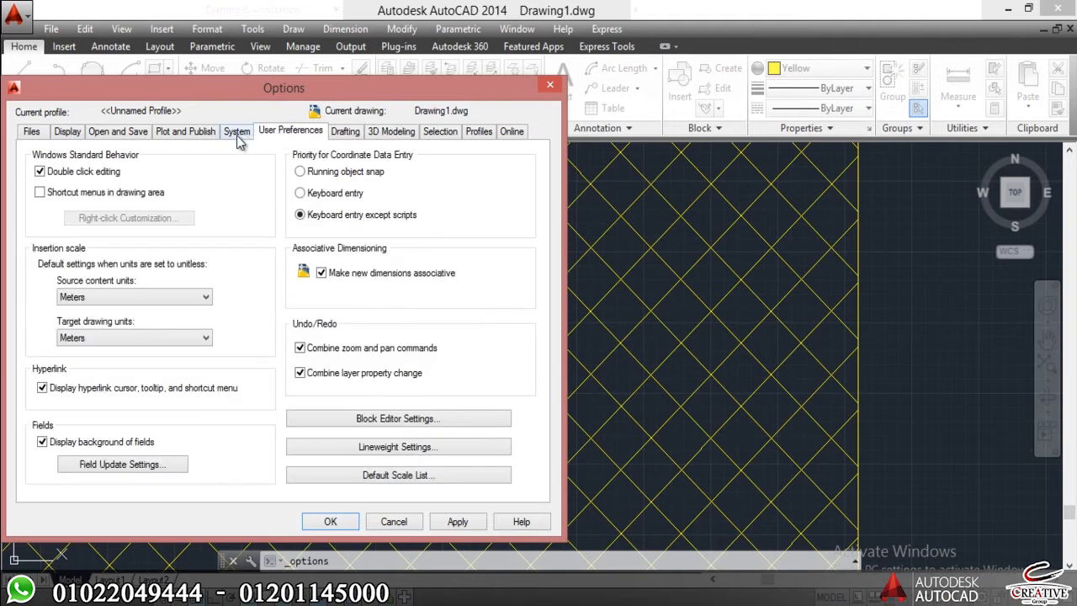
{"action": "left_click", "coordinate": [236, 135]}
{"action": "left_click", "coordinate": [185, 136]}
{"action": "left_click", "coordinate": [118, 132]}
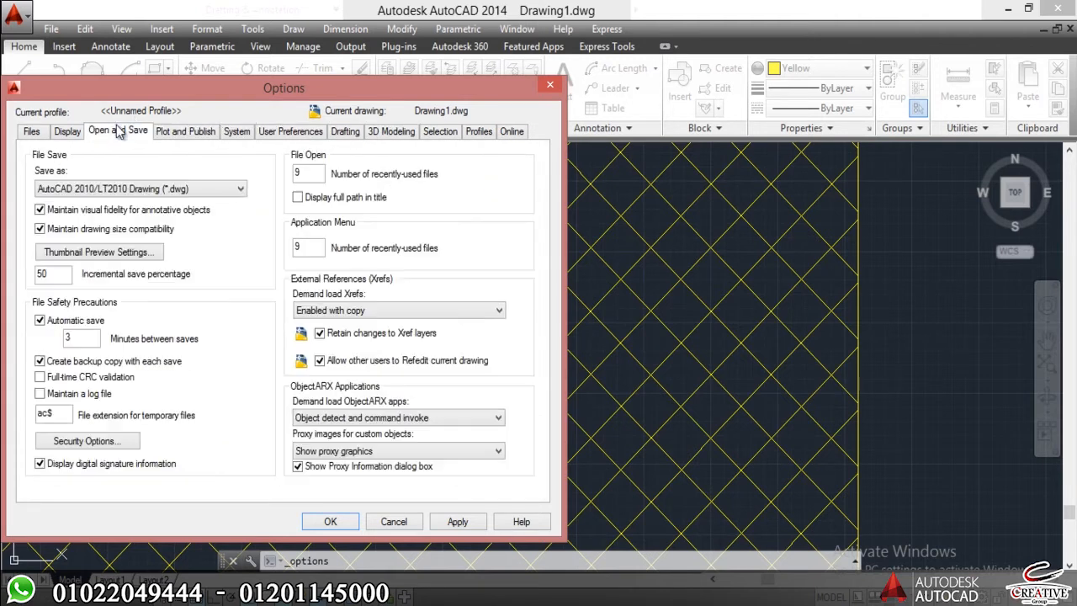
{"action": "left_click", "coordinate": [33, 131]}
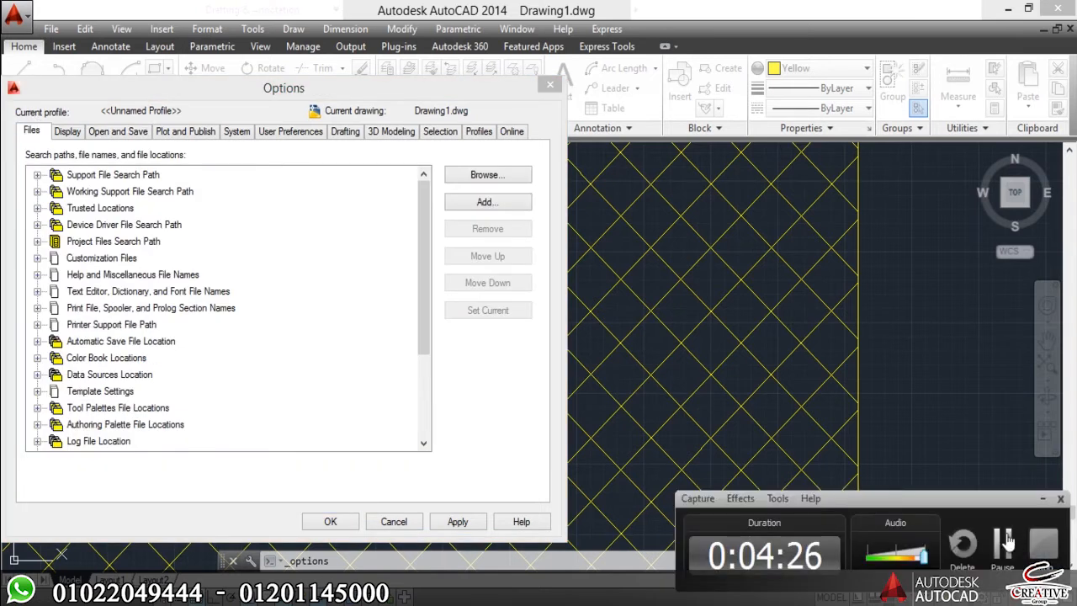
{"action": "left_click", "coordinate": [1014, 550]}
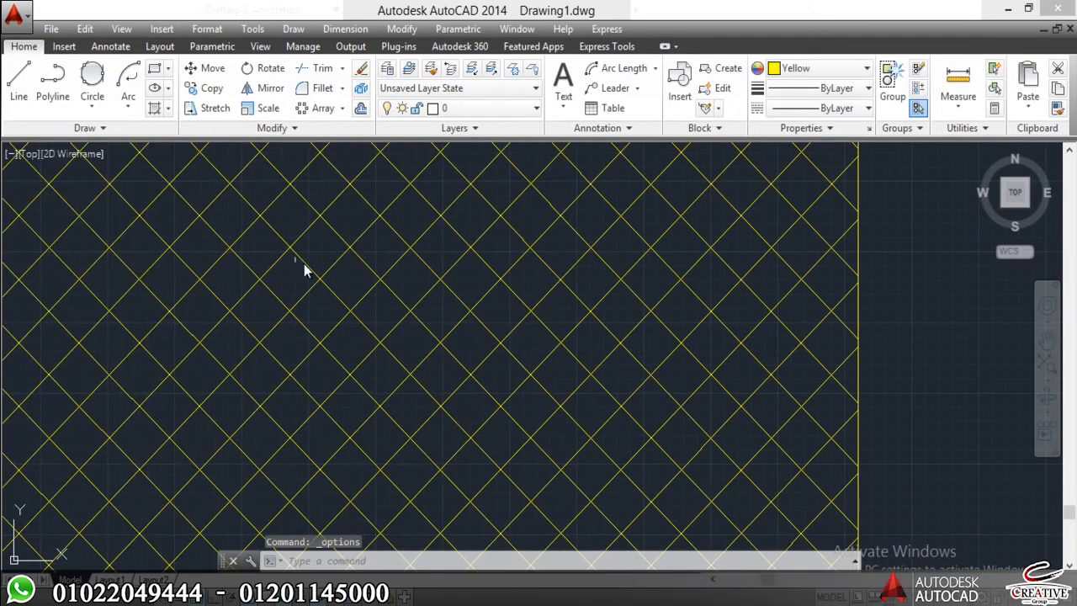
Turn off Ignore hatch objects in the drafting options for object snap and apply the change.
{"action": "left_click", "coordinate": [253, 29]}
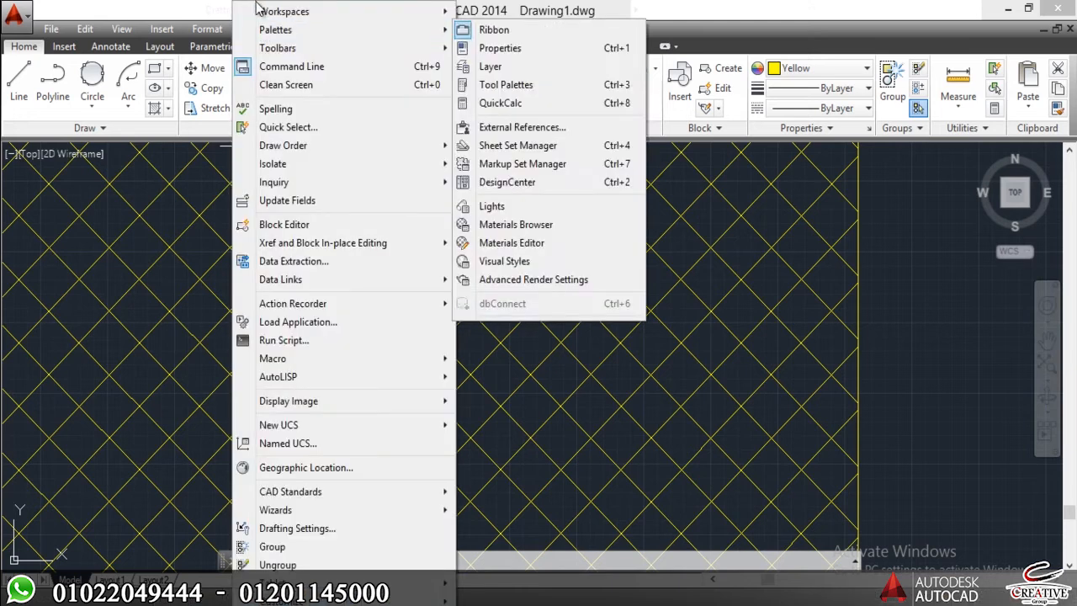
{"action": "left_click", "coordinate": [261, 604]}
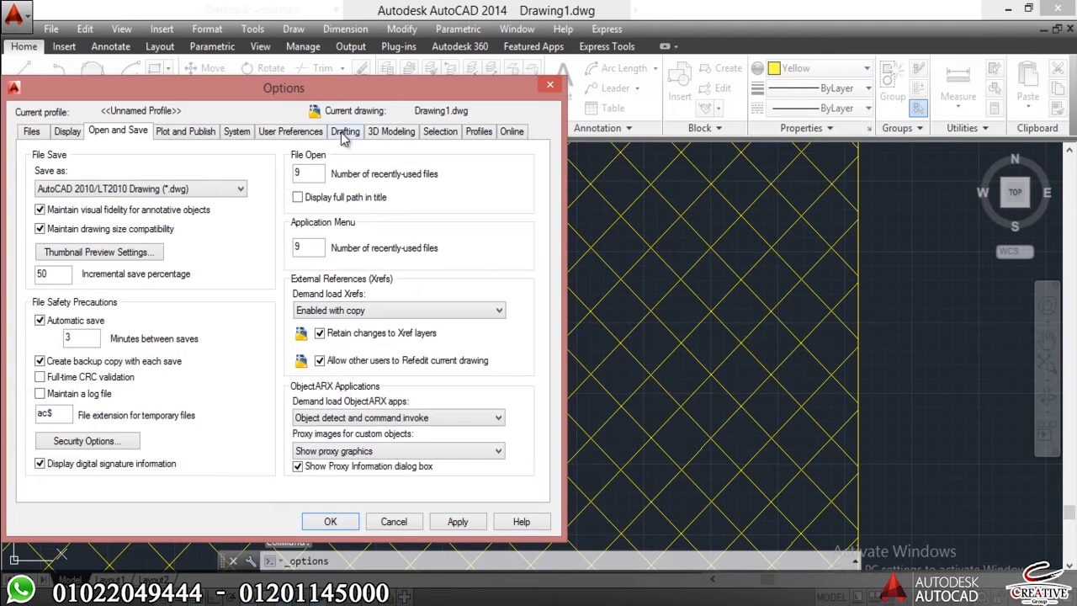
{"action": "left_click", "coordinate": [344, 132]}
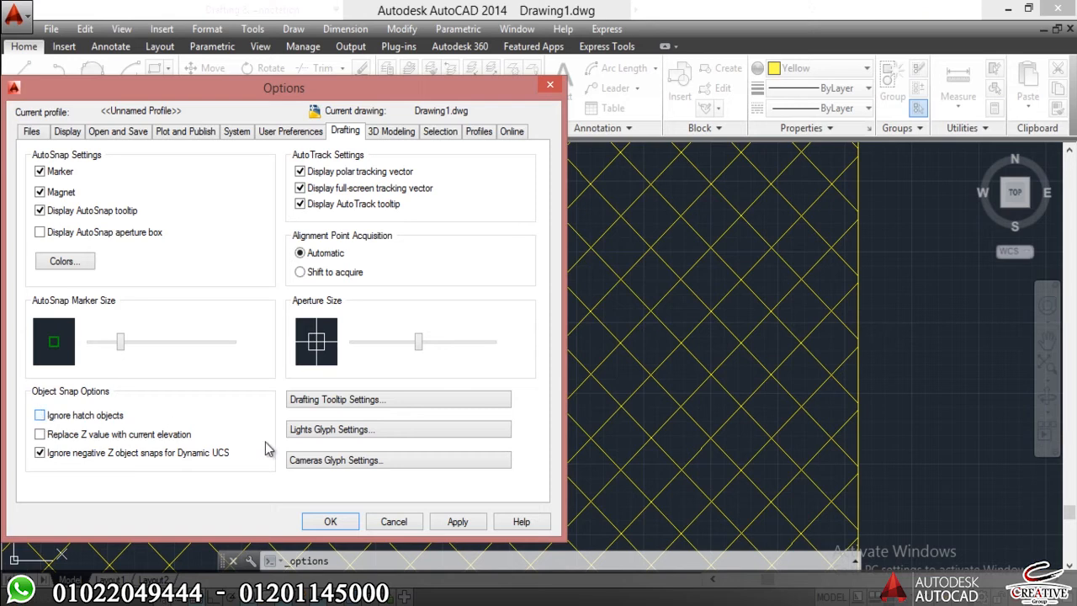
{"action": "left_click", "coordinate": [458, 522]}
{"action": "left_click", "coordinate": [331, 521]}
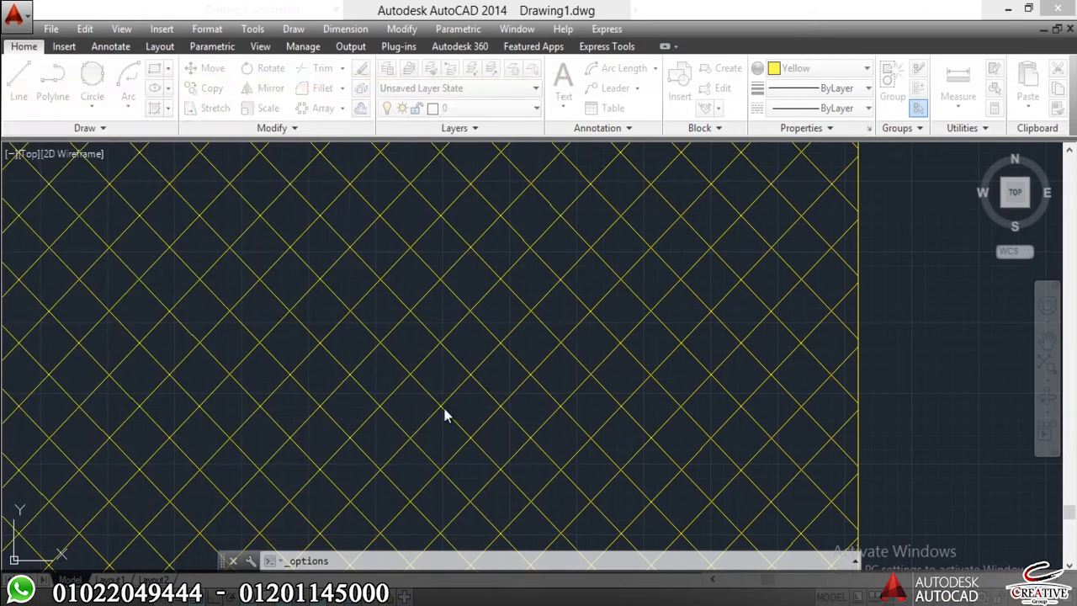
Draw a short vertical test line downward from a snapped intersection of the hatch lines.
{"action": "type", "text": "l"}
{"action": "key", "text": "Return"}
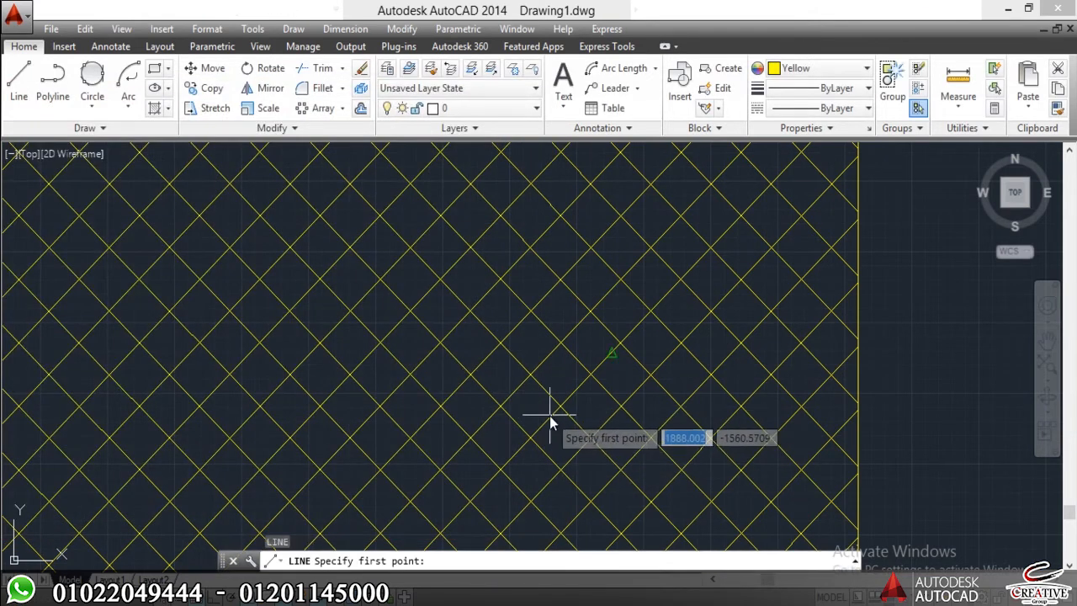
{"action": "scroll", "coordinate": [592, 375], "scroll_direction": "up", "scroll_amount": 6}
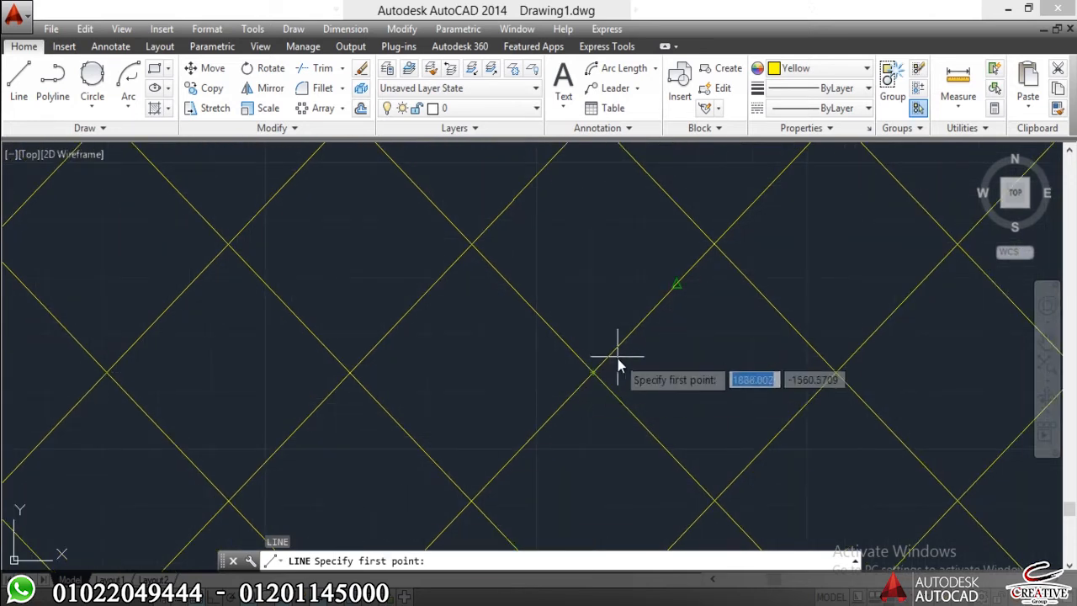
{"action": "left_click", "coordinate": [592, 373]}
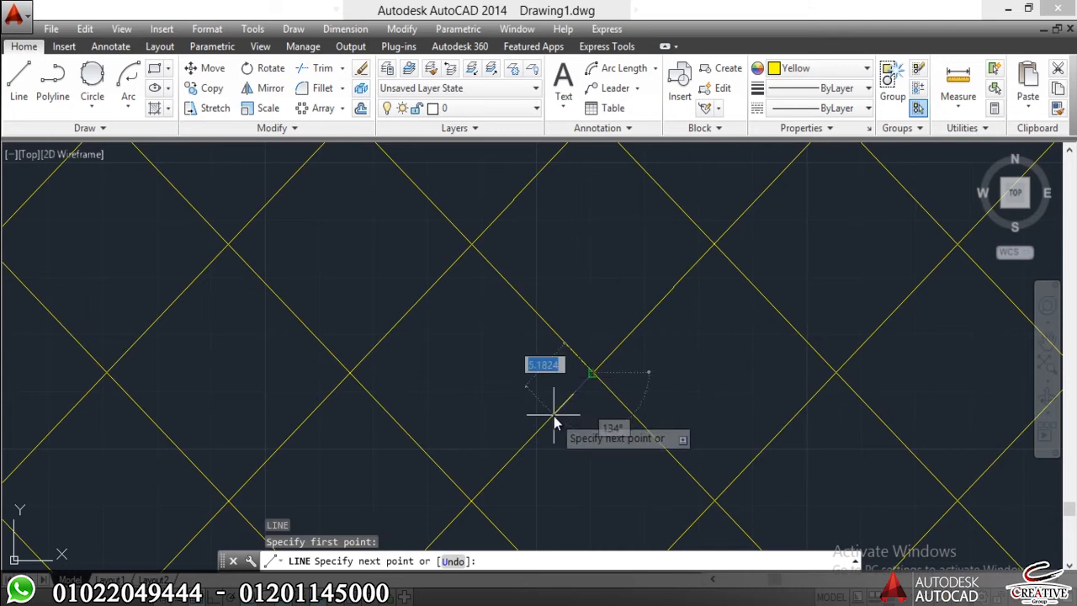
{"action": "left_click", "coordinate": [592, 472]}
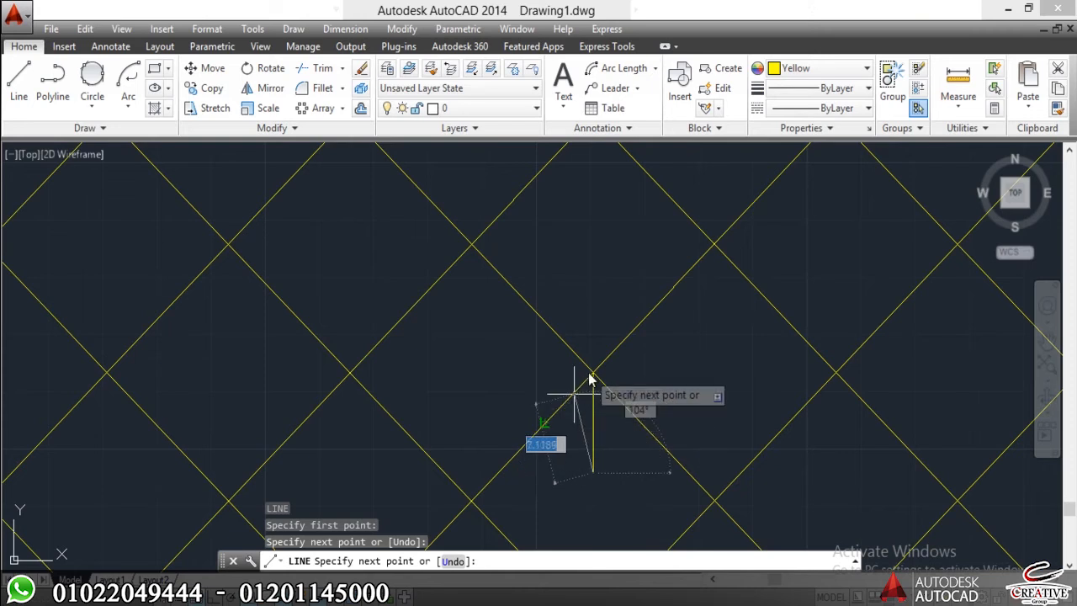
{"action": "key", "text": "Escape"}
{"action": "key", "text": "Escape"}
Erase the vertical test line from the hatch.
{"action": "left_click", "coordinate": [635, 459]}
{"action": "left_click", "coordinate": [586, 490]}
{"action": "type", "text": "e"}
{"action": "key", "text": "Return"}
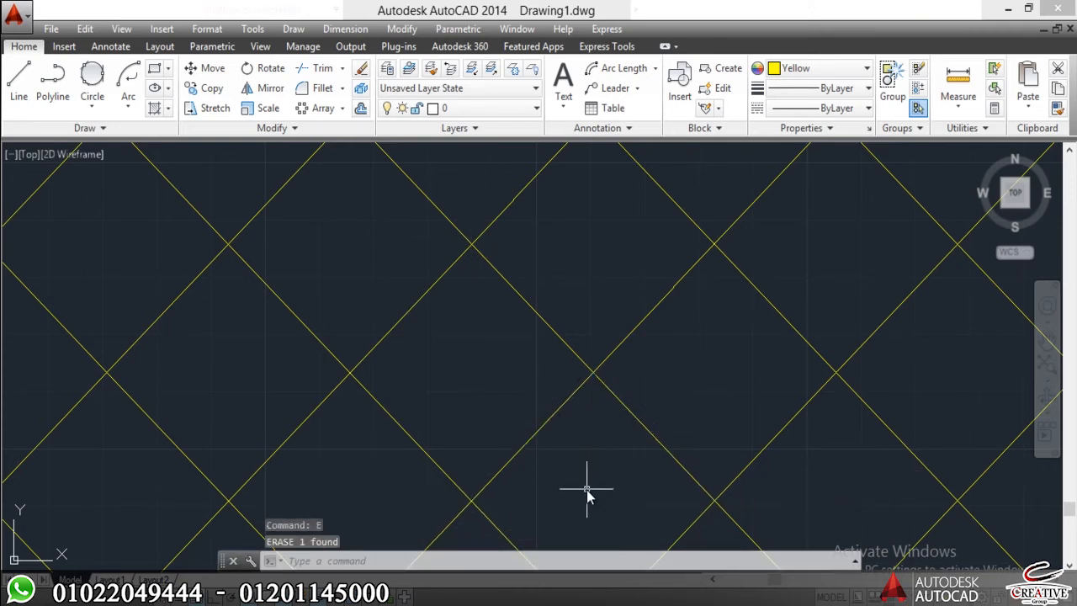
Erase all the hatched rectangles from the drawing.
{"action": "scroll", "coordinate": [539, 283], "scroll_direction": "down", "scroll_amount": 10}
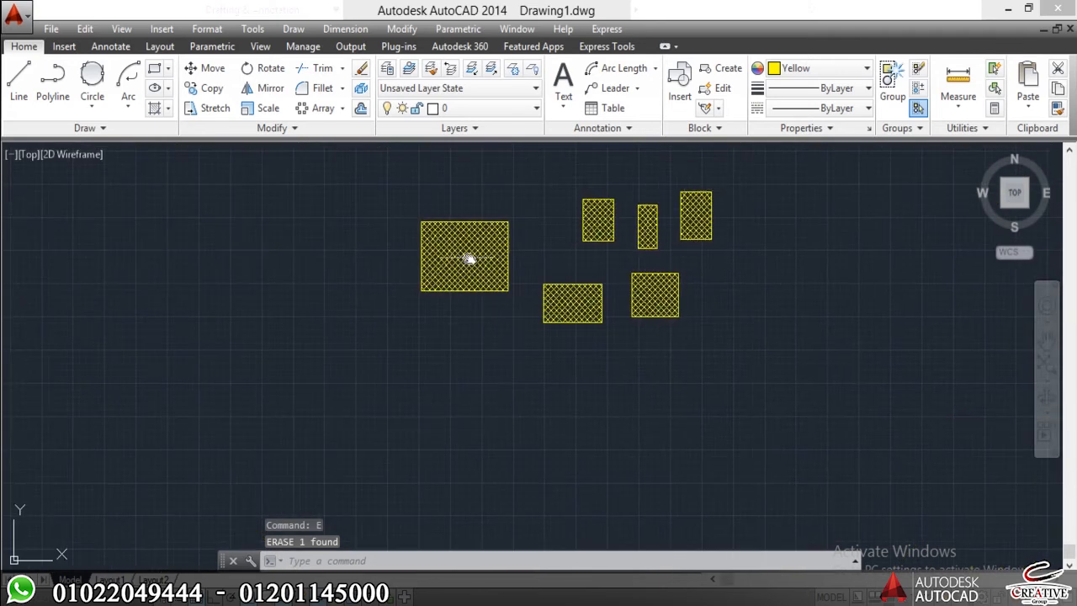
{"action": "left_click", "coordinate": [715, 184]}
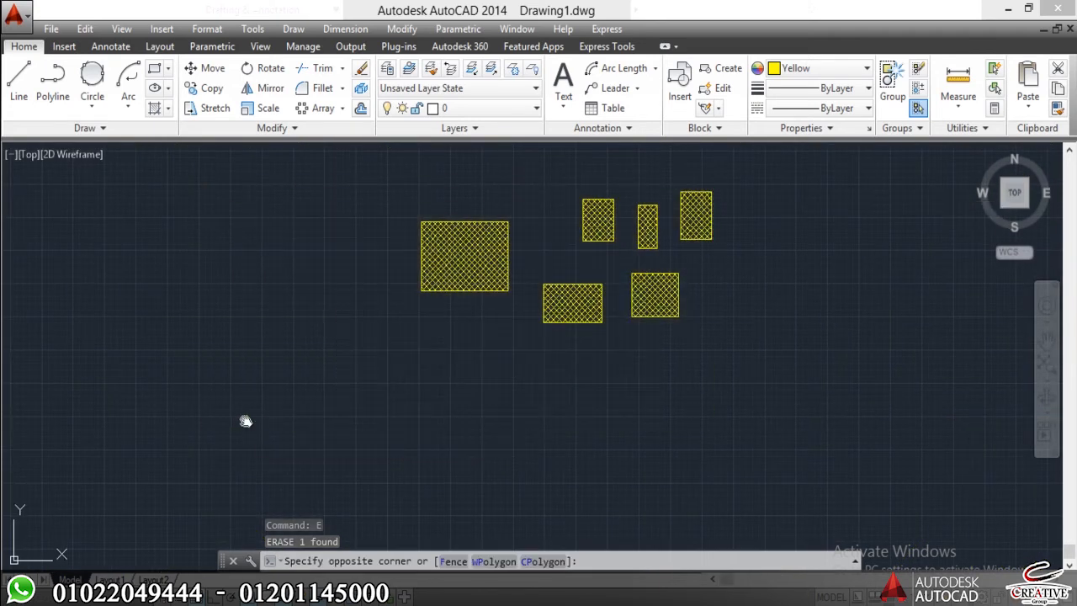
{"action": "left_click", "coordinate": [434, 302]}
{"action": "key", "text": "Return"}
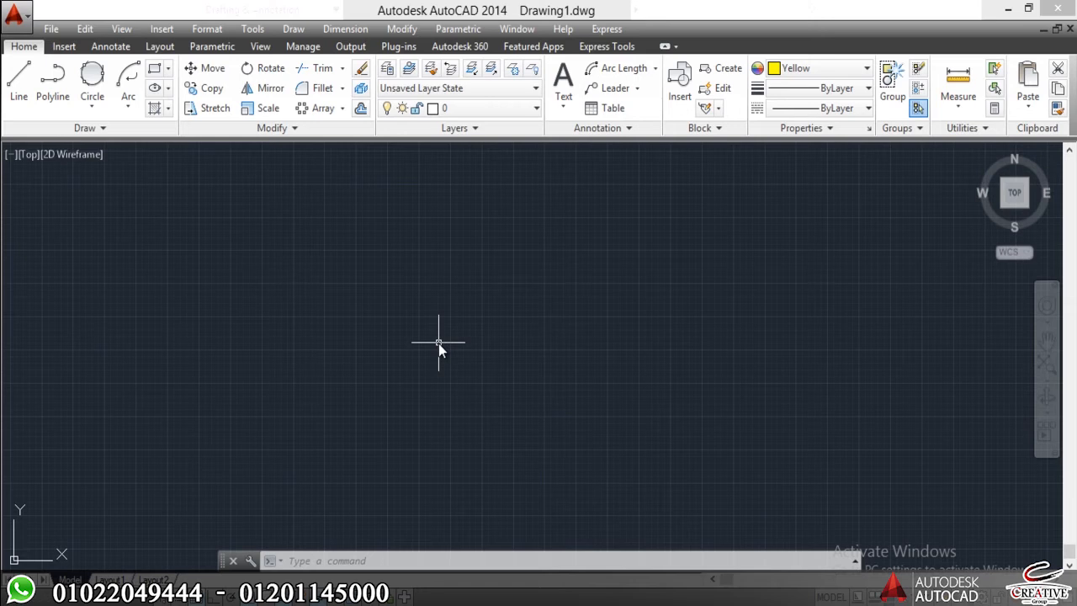
Draw three connected lines forming a near-closed triangle, ending the last one just short of the first line's start point.
{"action": "type", "text": "l"}
{"action": "key", "text": "Return"}
{"action": "left_click", "coordinate": [462, 303]}
{"action": "left_click", "coordinate": [316, 378]}
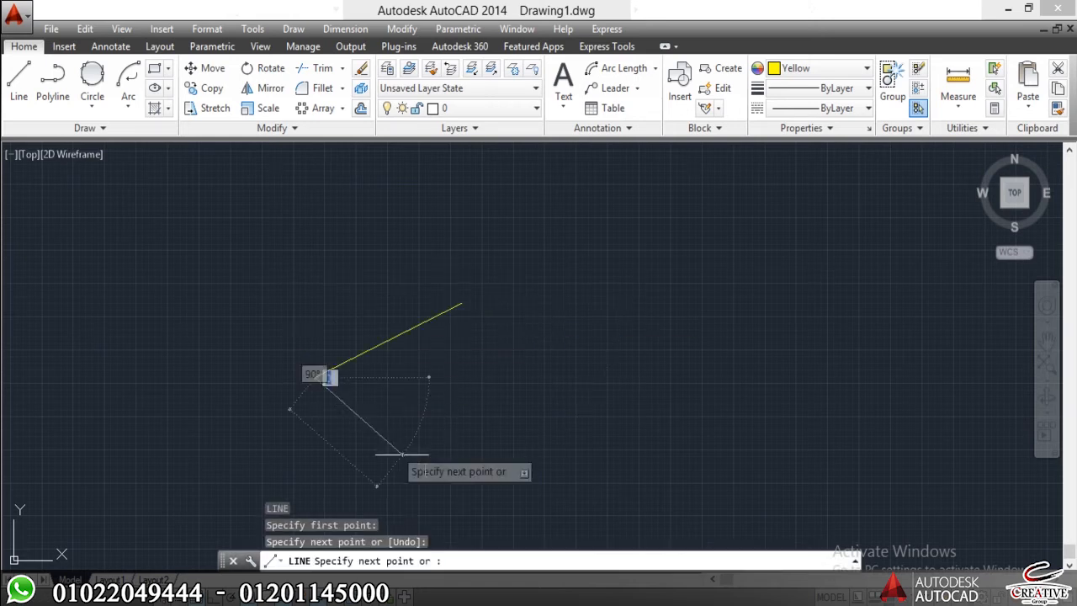
{"action": "left_click", "coordinate": [429, 471]}
{"action": "scroll", "coordinate": [462, 302], "scroll_direction": "up", "scroll_amount": 5}
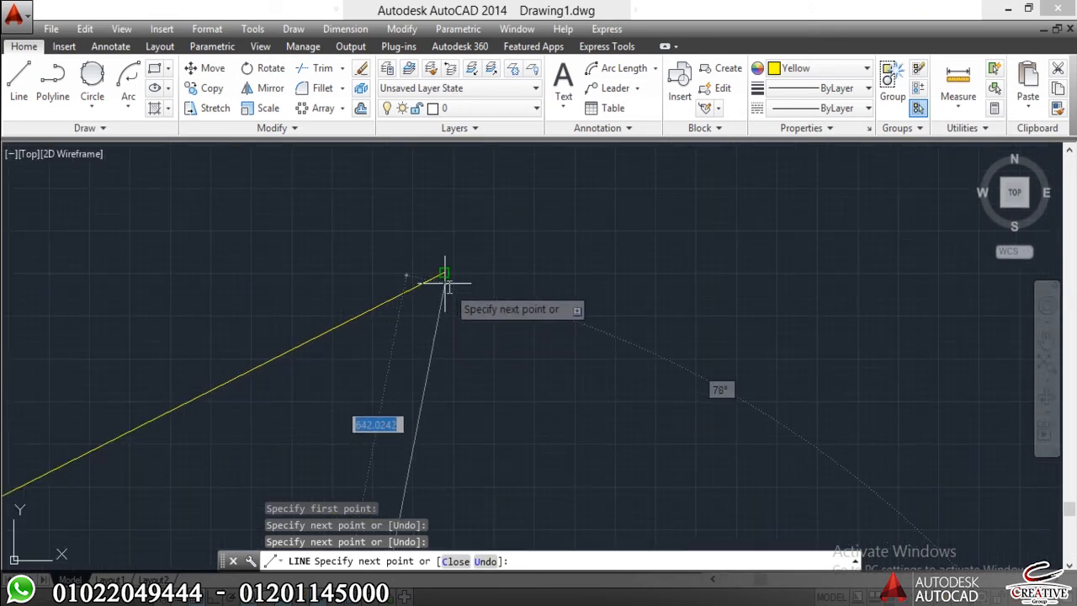
{"action": "left_click", "coordinate": [446, 287]}
{"action": "key", "text": "Escape"}
{"action": "key", "text": "Escape"}
Inspect the open corner of the triangle up close and erase its three lines.
{"action": "scroll", "coordinate": [435, 319], "scroll_direction": "down", "scroll_amount": 4}
{"action": "middle_click_drag", "start_coordinate": [435, 319], "coordinate": [420, 242]}
{"action": "scroll", "coordinate": [428, 227], "scroll_direction": "up", "scroll_amount": 5}
{"action": "middle_click_drag", "start_coordinate": [449, 152], "coordinate": [473, 287]}
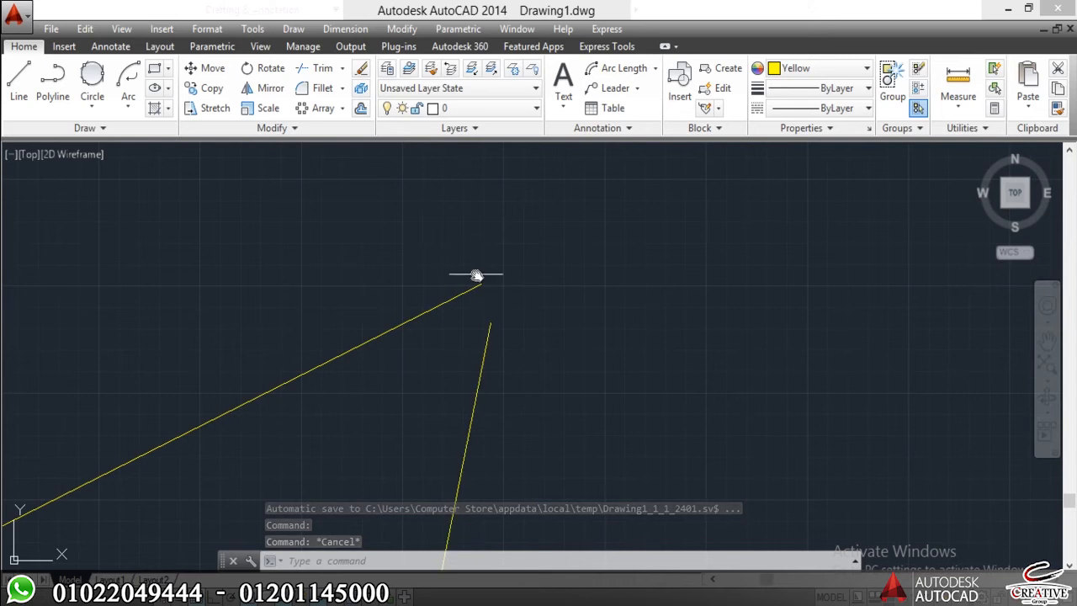
{"action": "scroll", "coordinate": [515, 282], "scroll_direction": "down", "scroll_amount": 5}
{"action": "middle_click_drag", "start_coordinate": [485, 376], "coordinate": [477, 328]}
{"action": "scroll", "coordinate": [461, 313], "scroll_direction": "down", "scroll_amount": 4}
{"action": "middle_click_drag", "start_coordinate": [440, 298], "coordinate": [421, 280]}
{"action": "left_click", "coordinate": [529, 209]}
{"action": "left_click", "coordinate": [389, 388]}
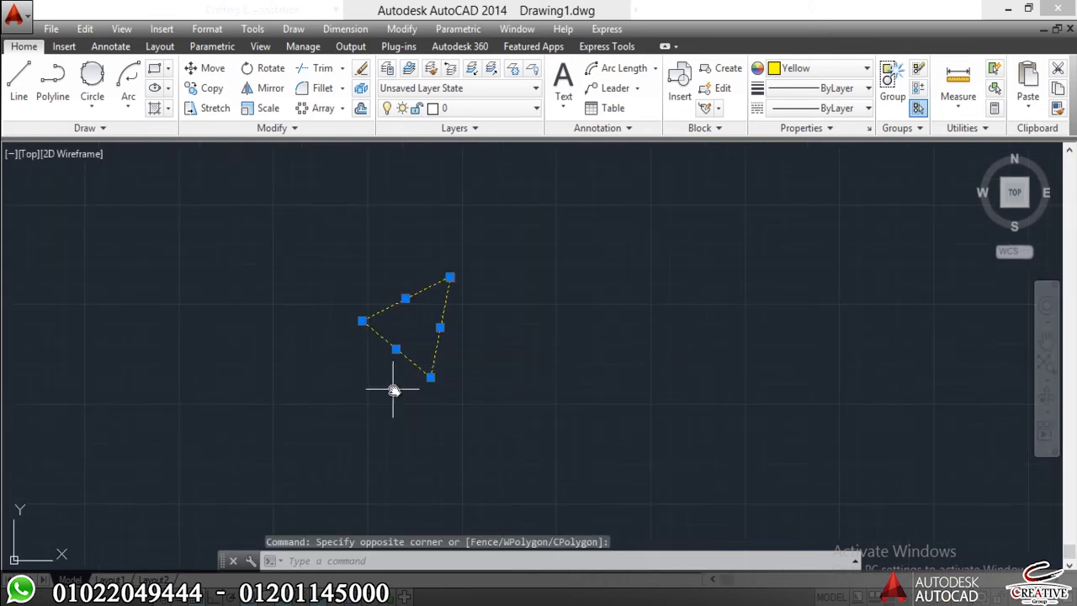
{"action": "type", "text": "E"}
{"action": "key", "text": "Return"}
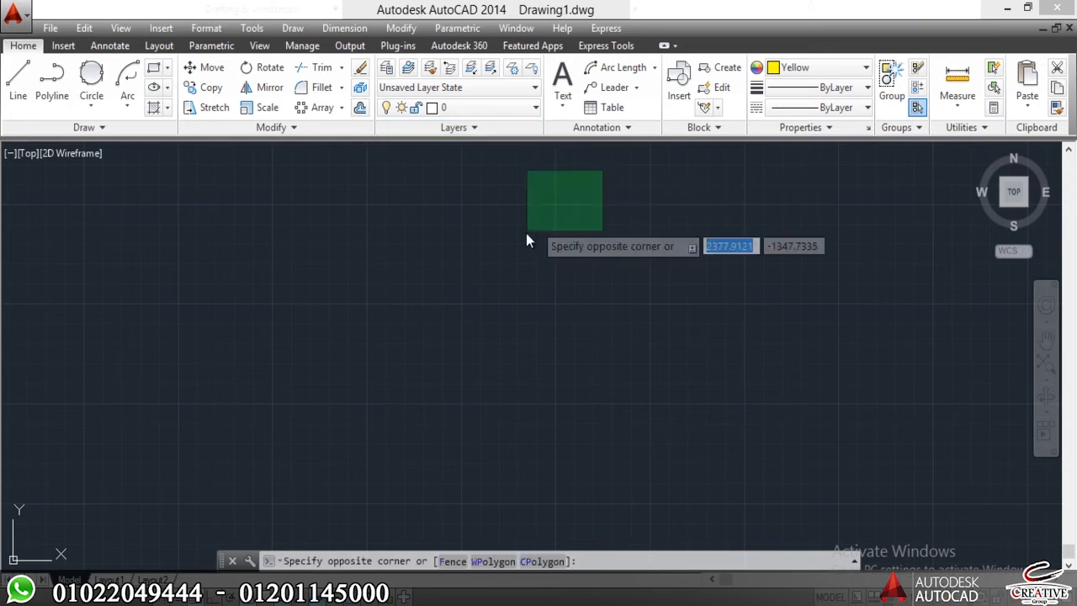
Open the Layer Properties Manager and try to delete the Defpoints layer.
{"action": "left_click", "coordinate": [509, 251]}
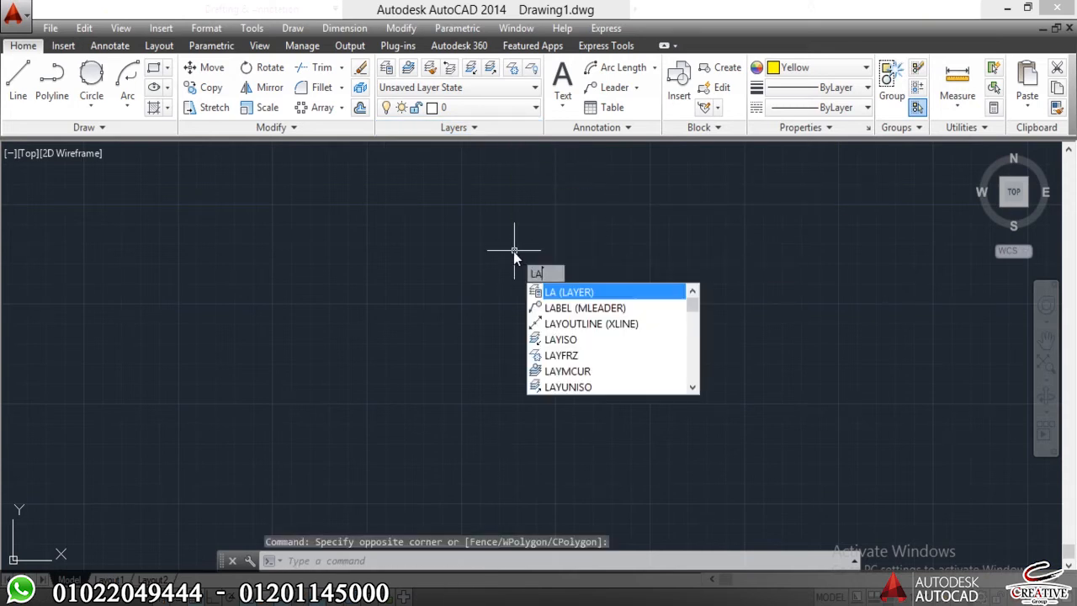
{"action": "key", "text": "Return"}
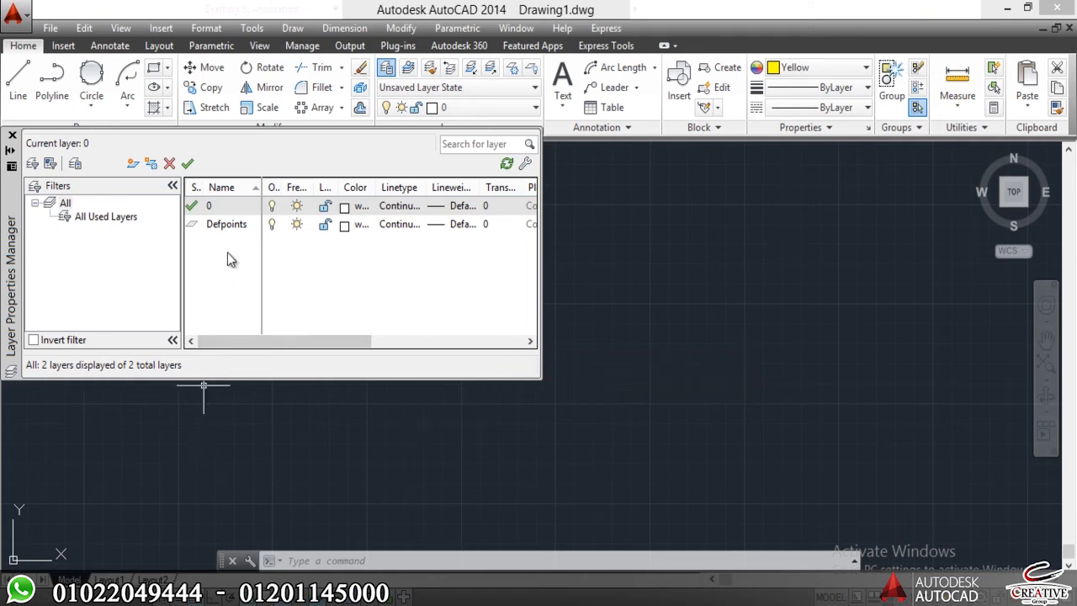
{"action": "left_click", "coordinate": [224, 226]}
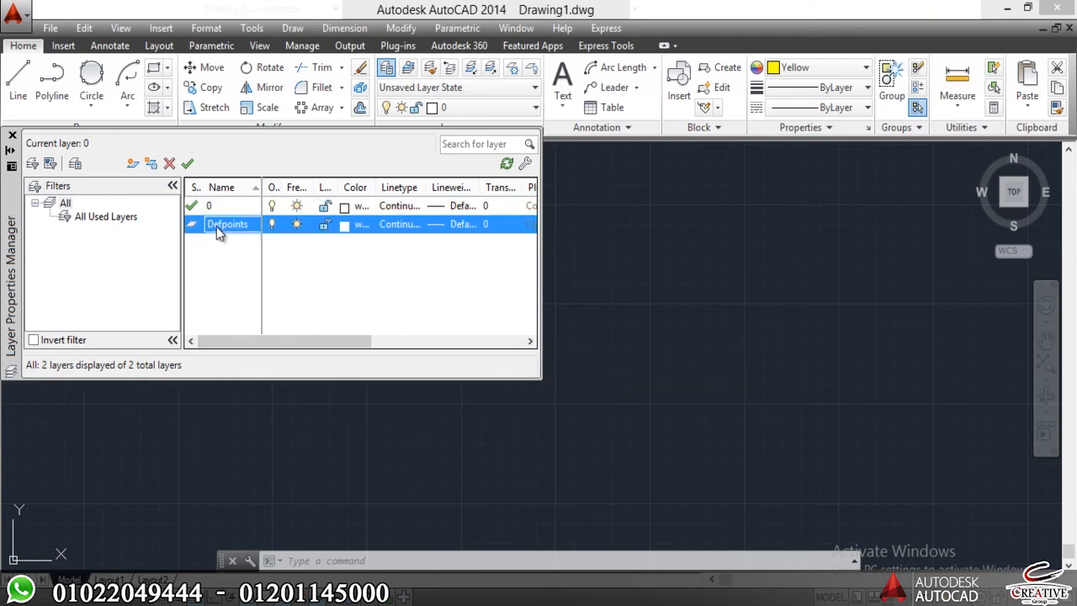
{"action": "key", "text": "Delete"}
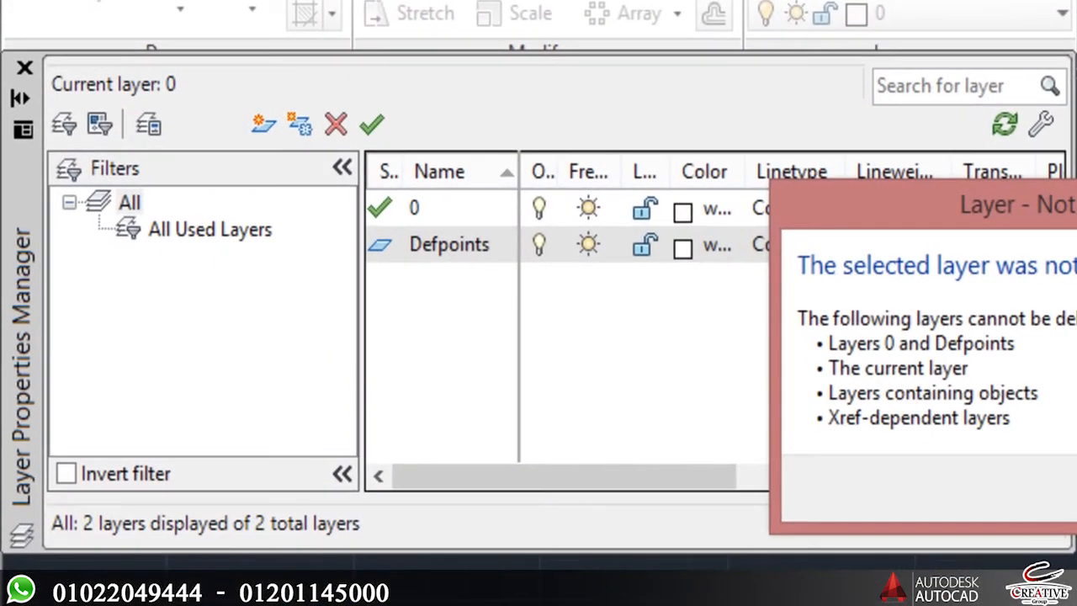
{"action": "key", "text": "Return"}
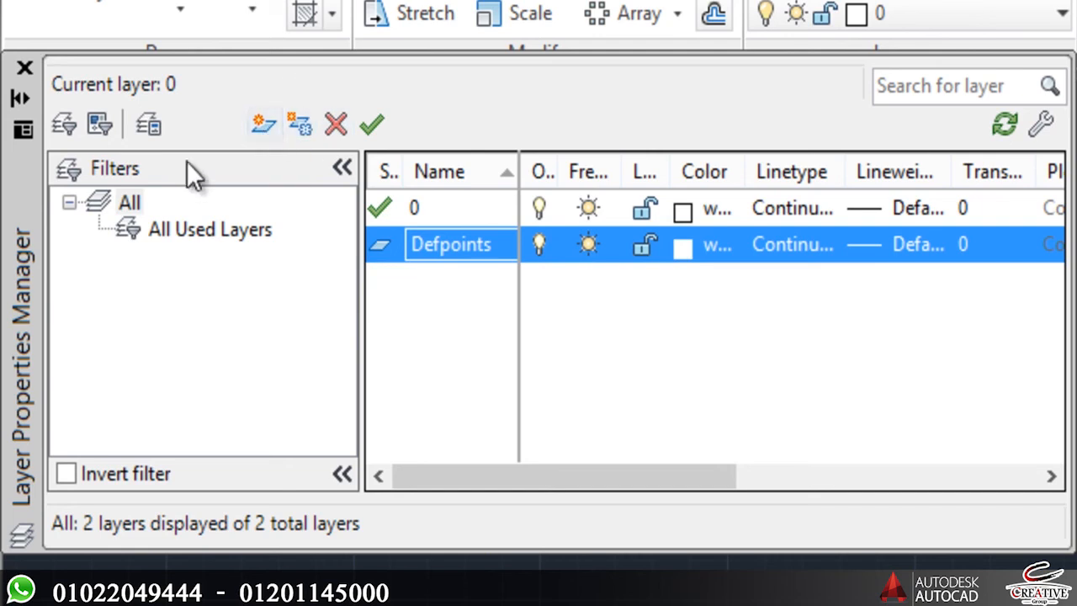
Create a new layer named Grid and set its color to red.
{"action": "left_click", "coordinate": [264, 125]}
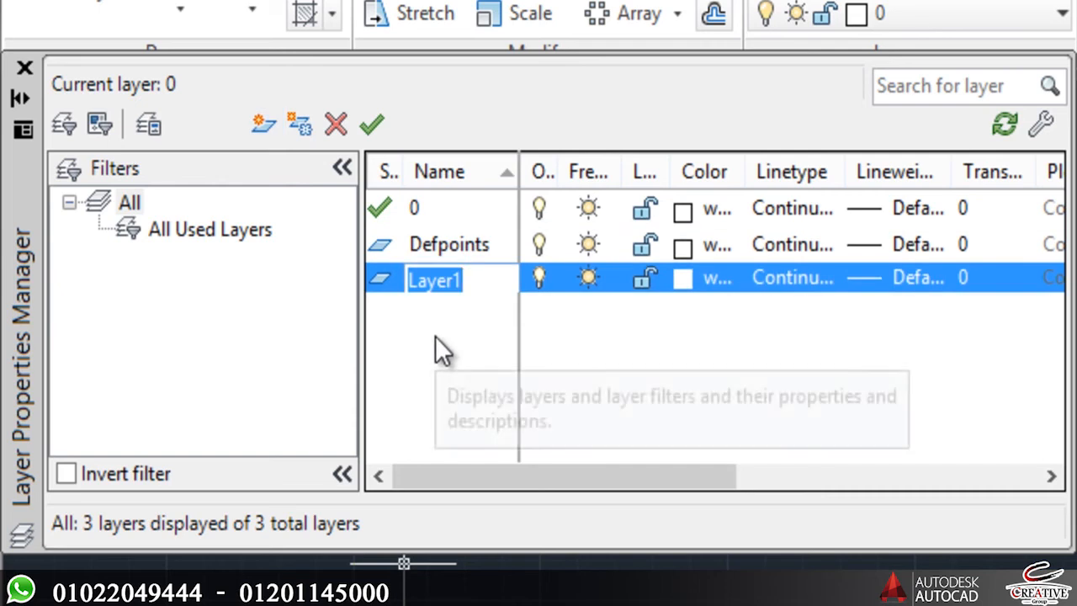
{"action": "type", "text": "Grid"}
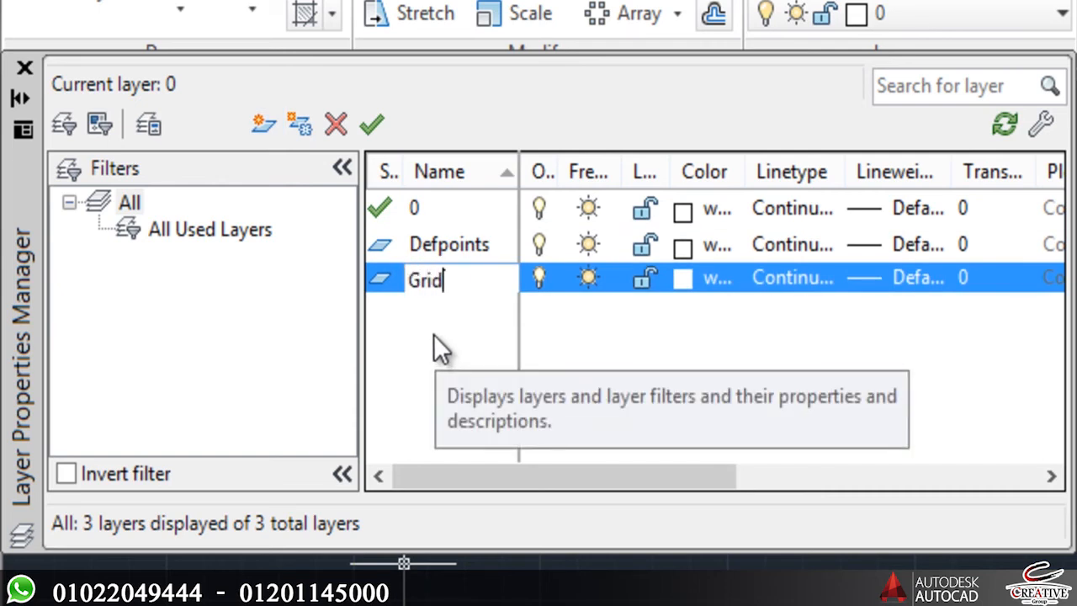
{"action": "left_click", "coordinate": [541, 387]}
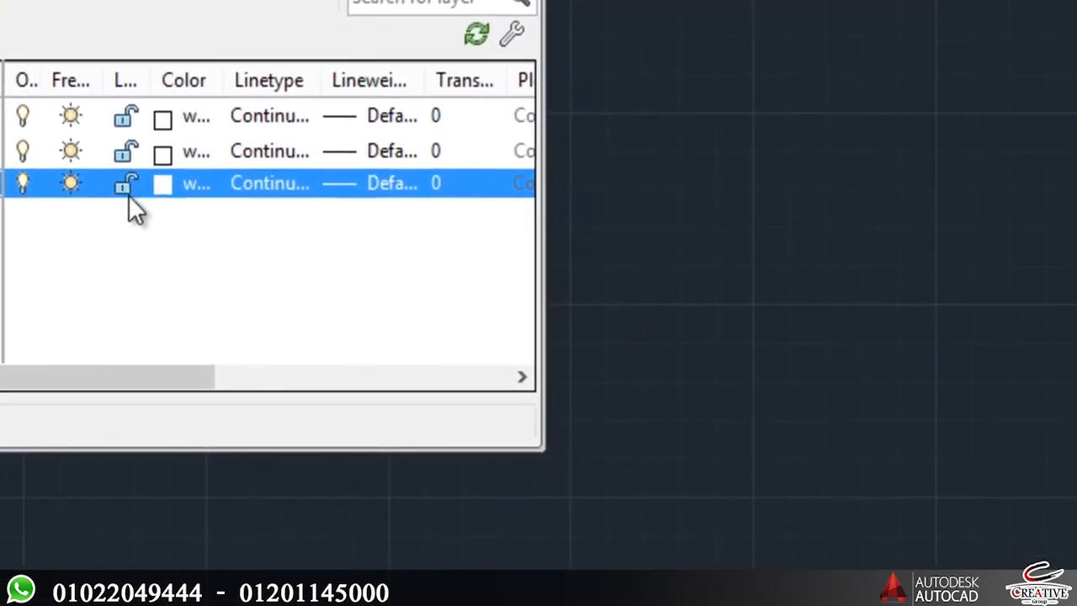
{"action": "left_click", "coordinate": [669, 287]}
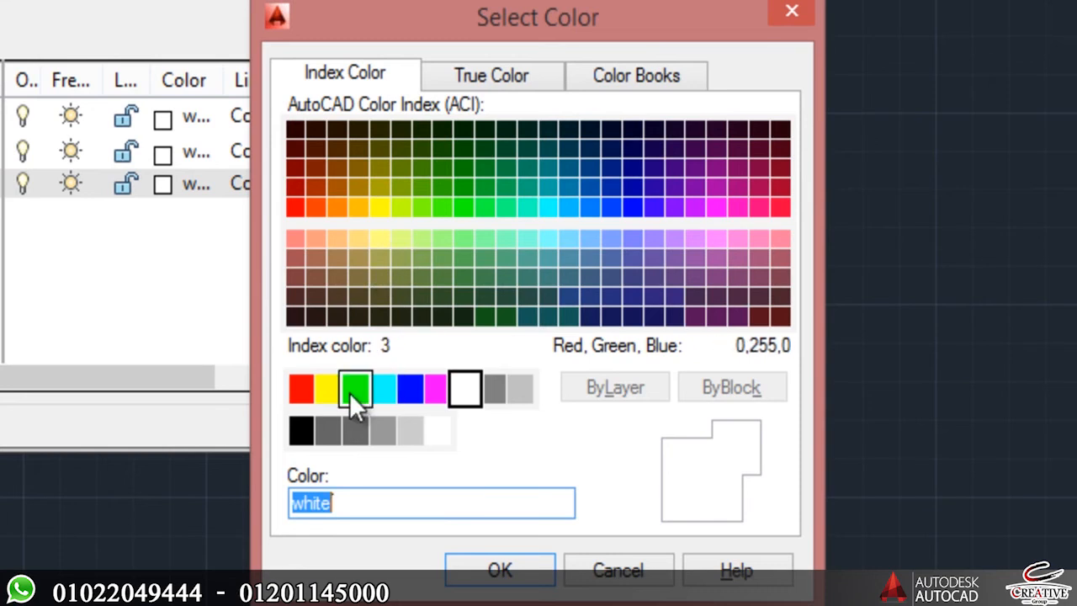
{"action": "left_click", "coordinate": [303, 389]}
{"action": "left_click", "coordinate": [473, 562]}
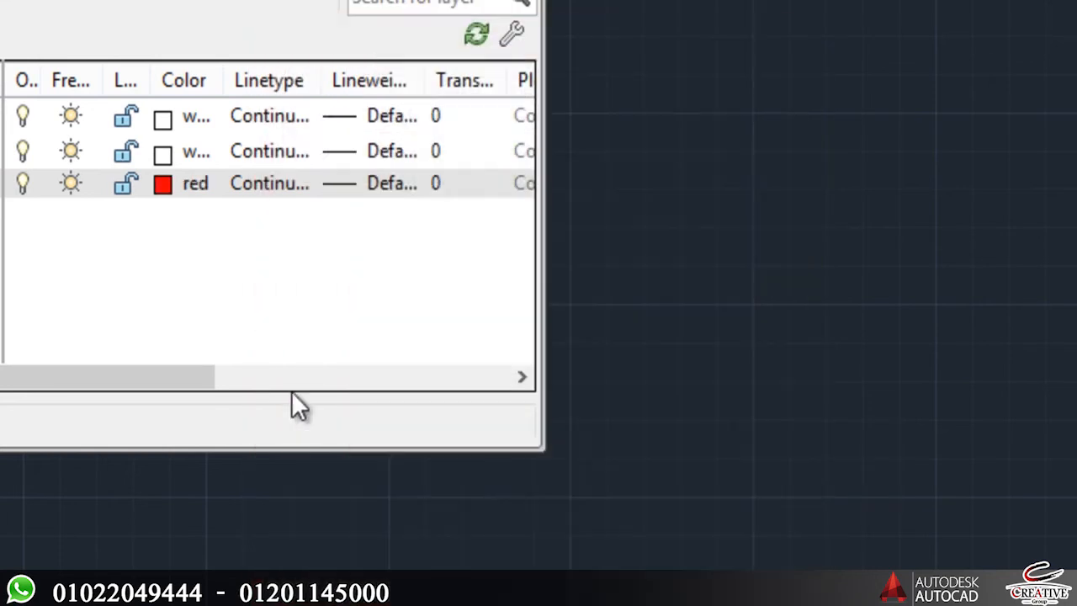
Load the CENTER linetype from acadiso.lin and assign it to the Grid layer.
{"action": "left_click", "coordinate": [262, 180]}
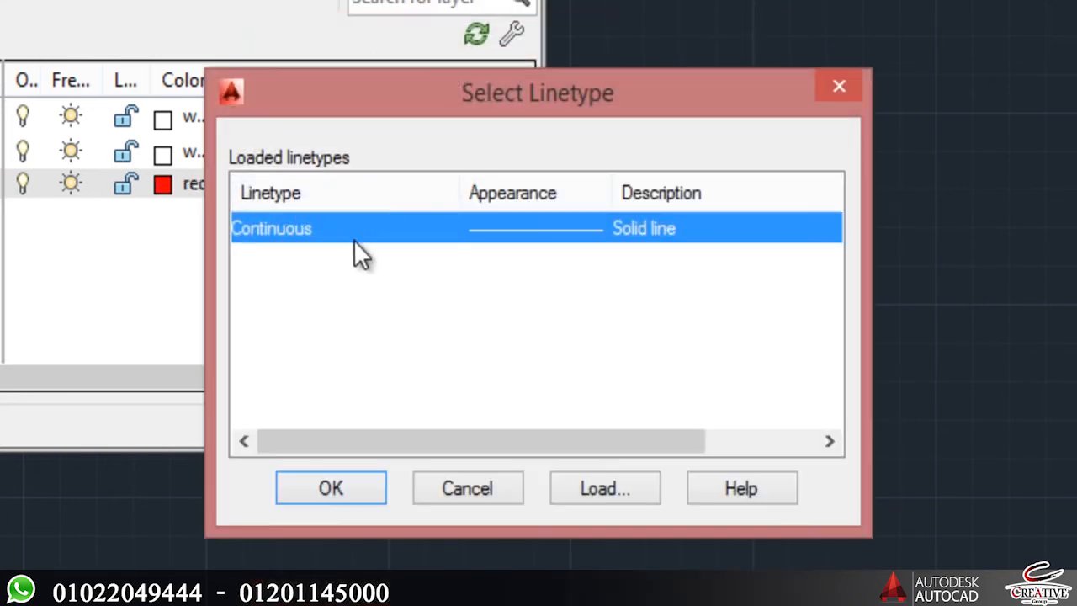
{"action": "left_click", "coordinate": [577, 488]}
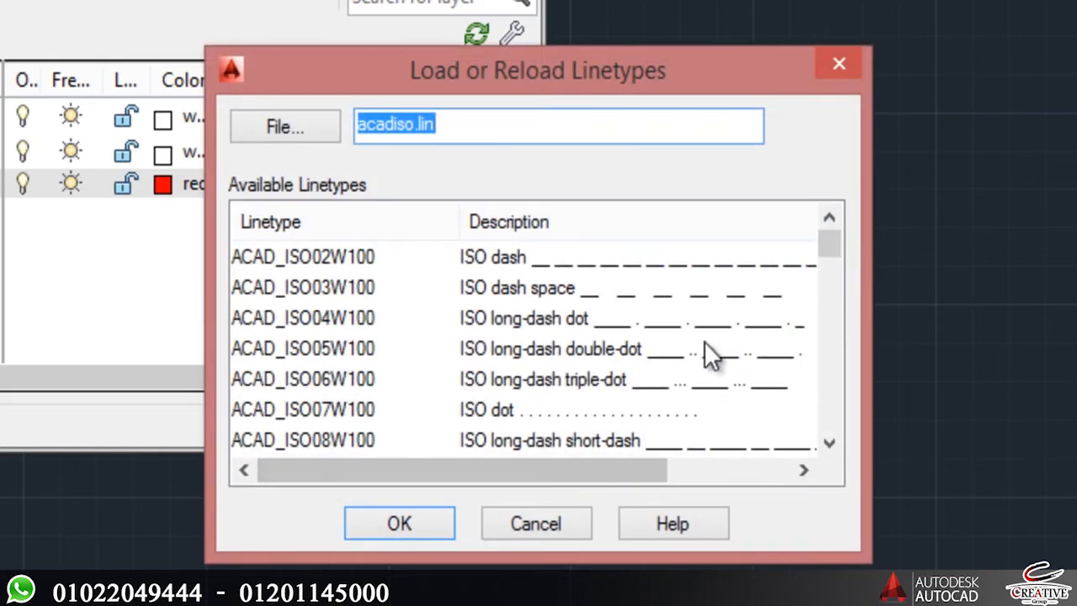
{"action": "left_click_drag", "start_coordinate": [832, 244], "coordinate": [815, 286]}
{"action": "left_click", "coordinate": [542, 350]}
{"action": "left_click", "coordinate": [400, 523]}
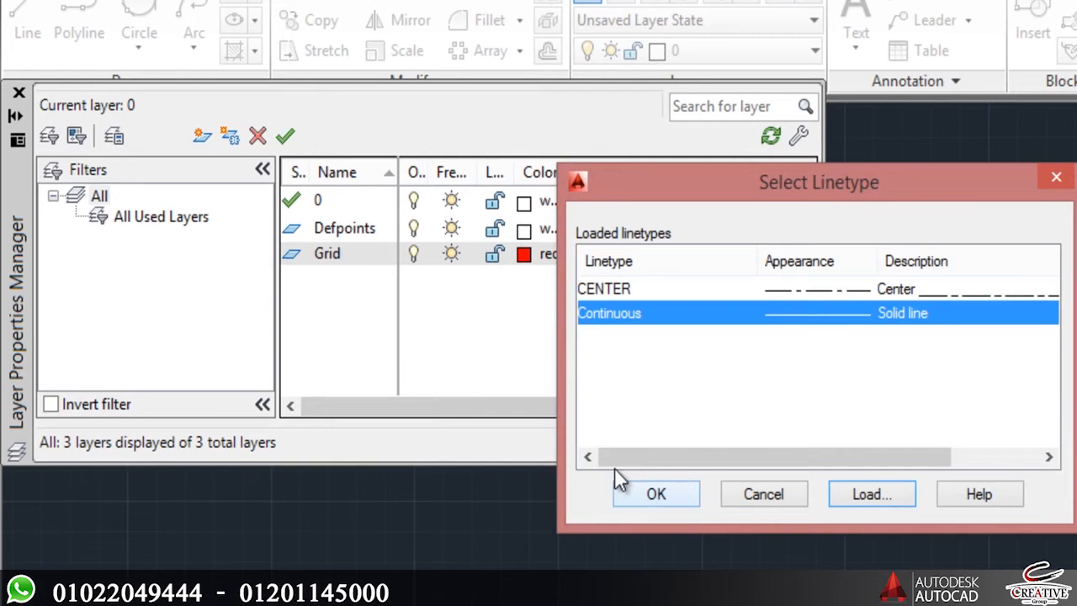
{"action": "left_click", "coordinate": [665, 496]}
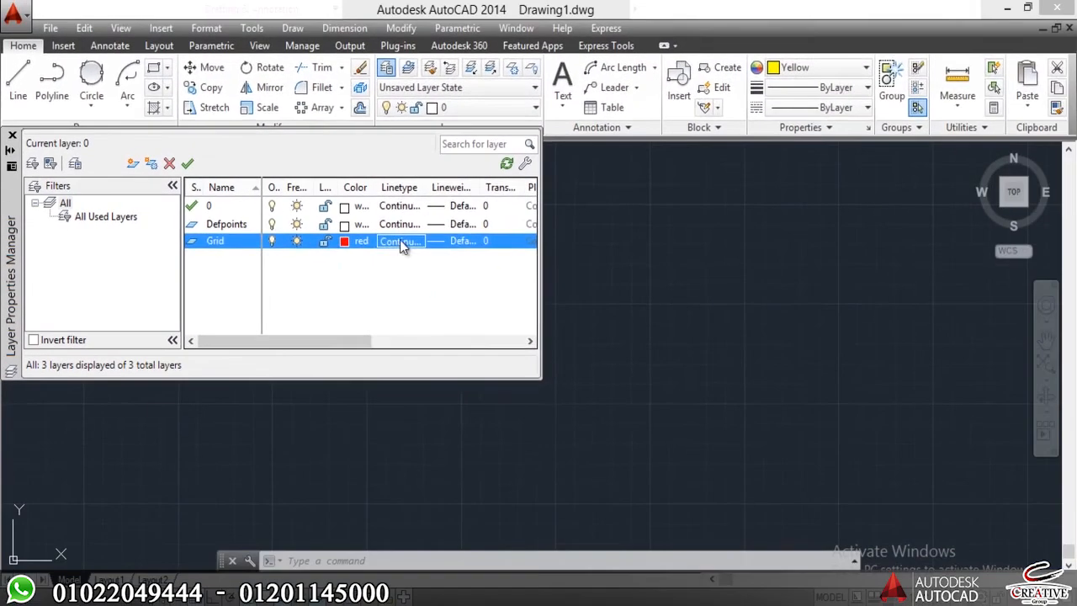
{"action": "left_click", "coordinate": [615, 260]}
{"action": "left_click", "coordinate": [441, 264]}
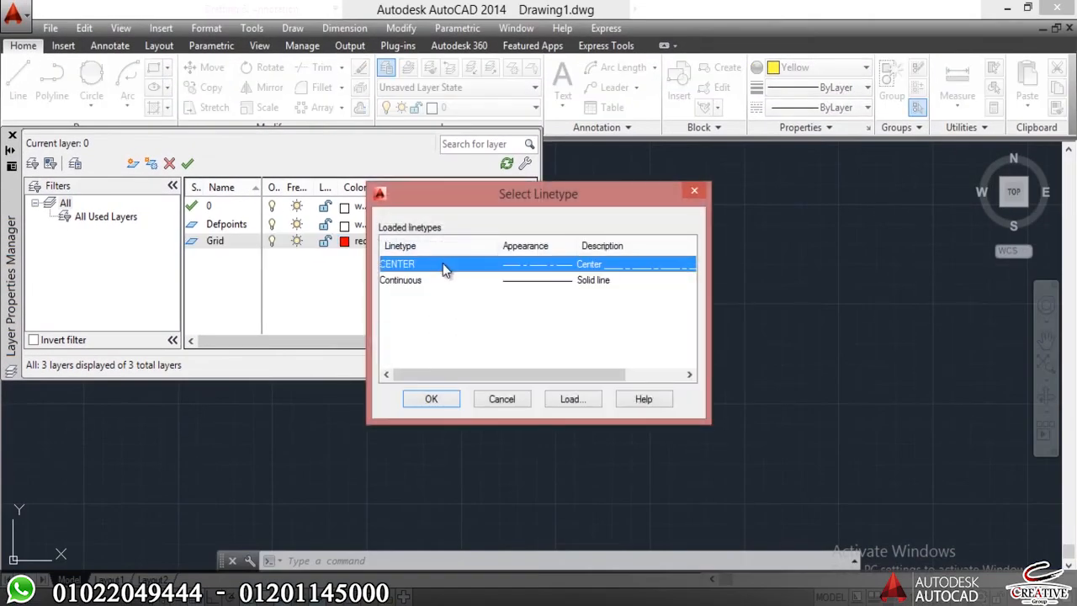
{"action": "left_click", "coordinate": [431, 398]}
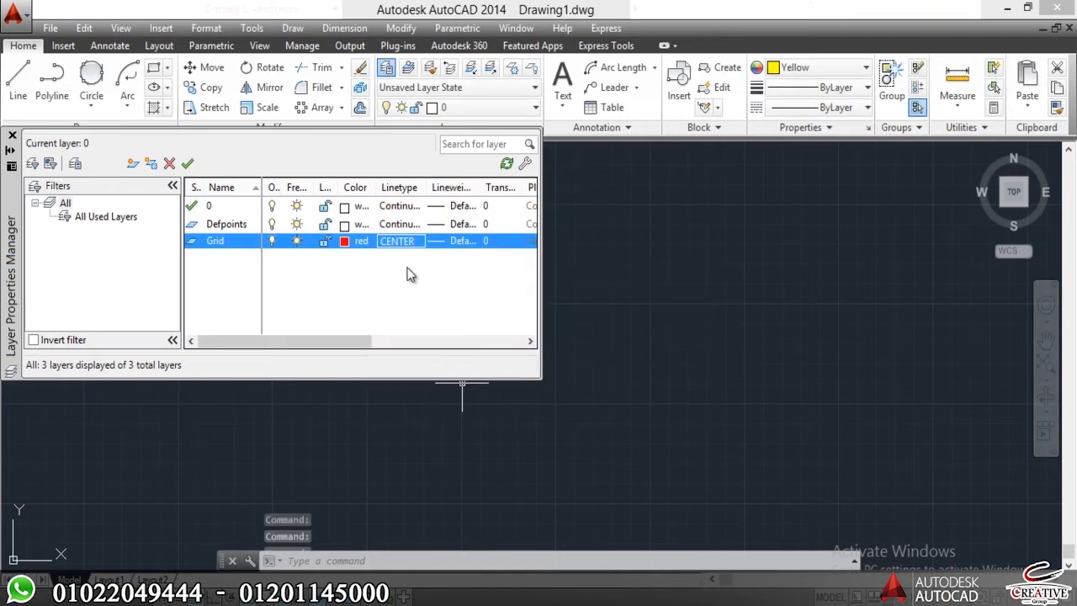
Keep the Grid layer's lineweight at Default after browsing the options, and make Grid the current layer.
{"action": "left_click", "coordinate": [454, 242]}
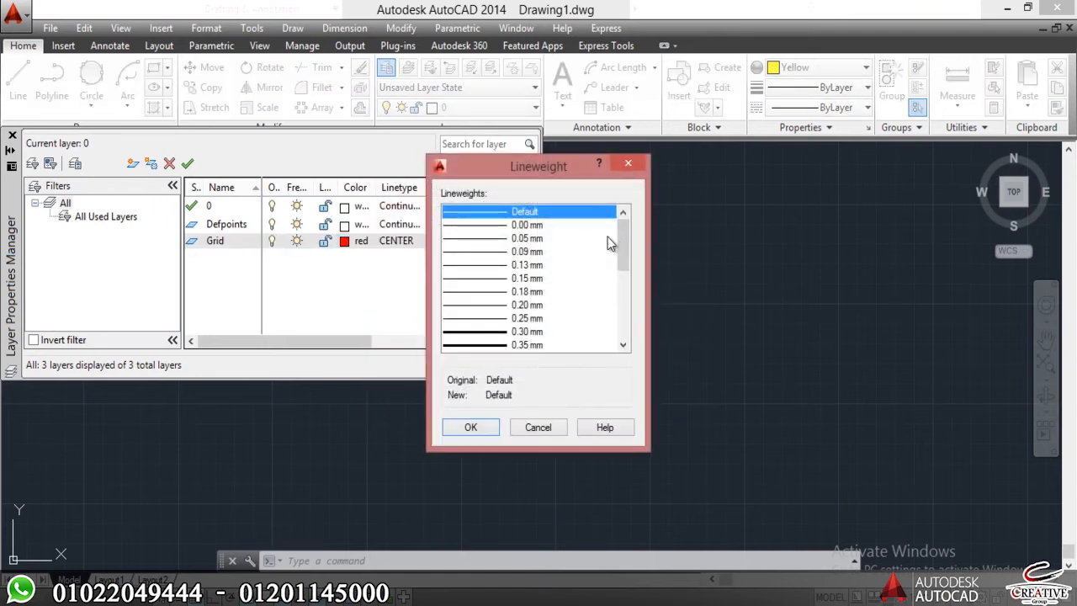
{"action": "left_click_drag", "start_coordinate": [627, 301], "coordinate": [490, 427]}
{"action": "left_click", "coordinate": [474, 419]}
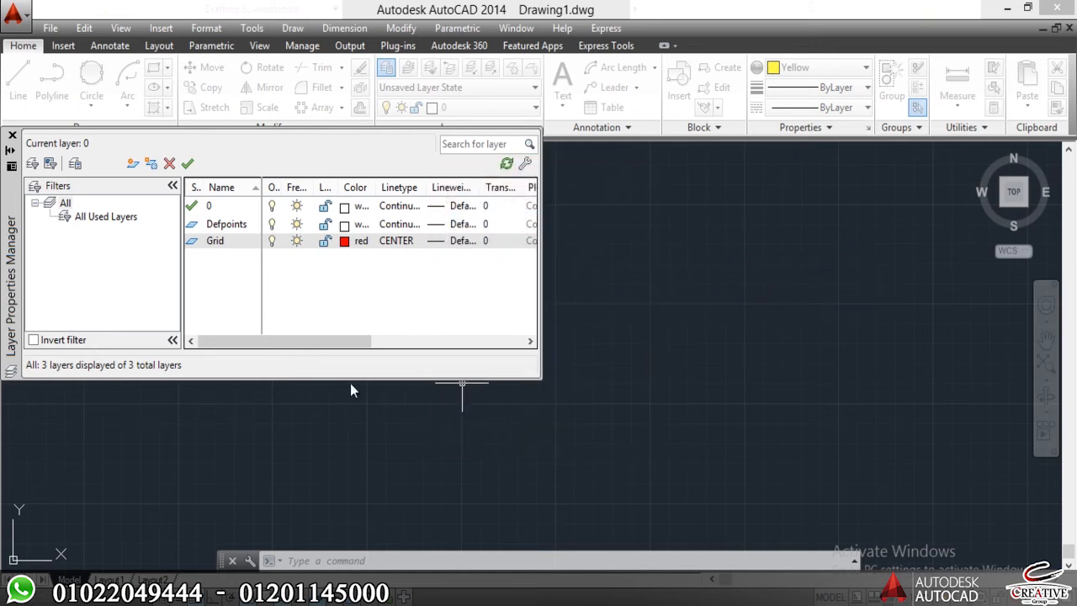
{"action": "double_click", "coordinate": [192, 242]}
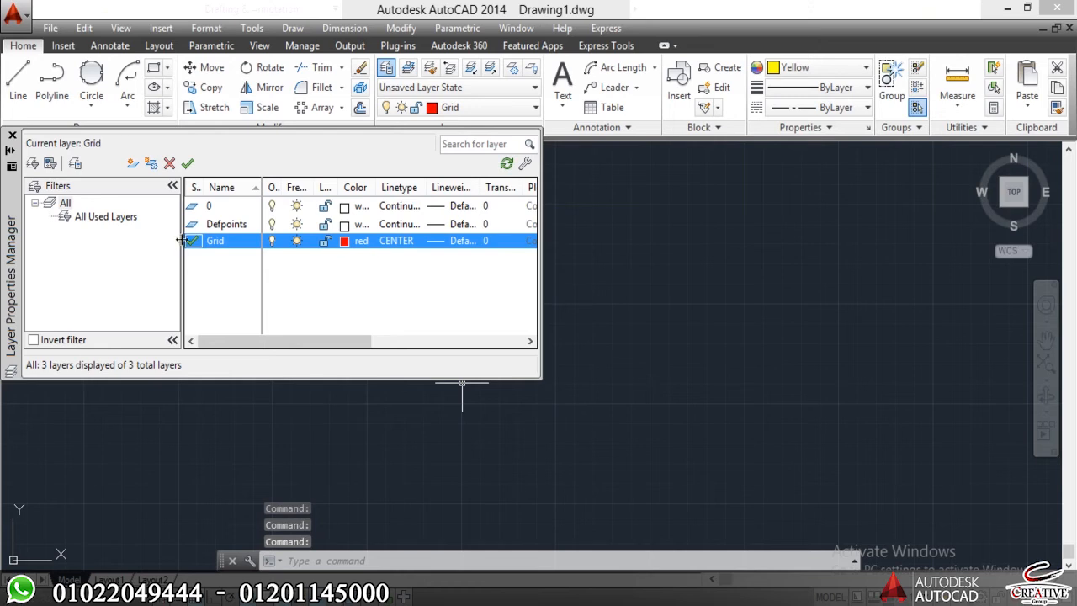
{"action": "left_click", "coordinate": [11, 136]}
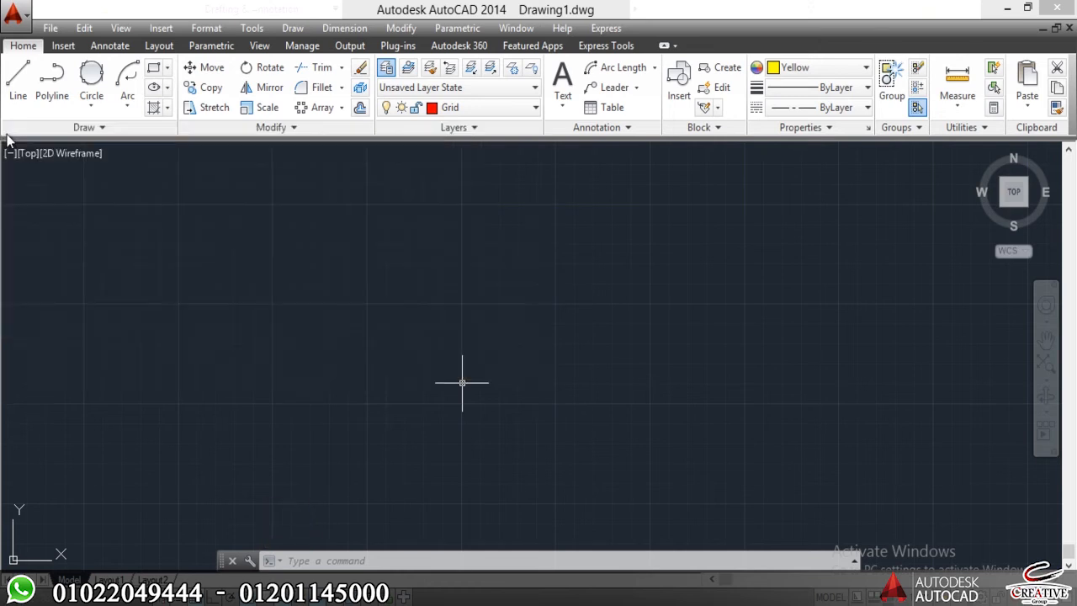
Draw a long test line sloping down to the right on the Grid layer.
{"action": "left_click", "coordinate": [175, 286]}
{"action": "left_click", "coordinate": [135, 383]}
{"action": "type", "text": "l"}
{"action": "key", "text": "Return"}
{"action": "left_click", "coordinate": [185, 247]}
{"action": "left_click", "coordinate": [655, 397]}
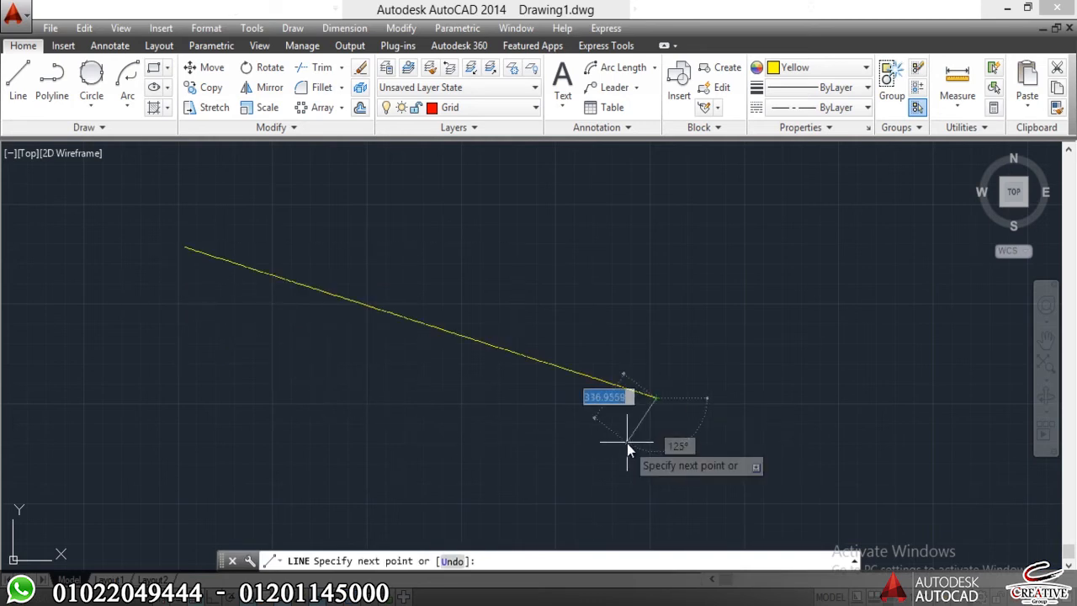
{"action": "key", "text": "Escape"}
Set the current object color to ByLayer so new objects take the Grid layer's red.
{"action": "scroll", "coordinate": [550, 358], "scroll_direction": "up", "scroll_amount": 12}
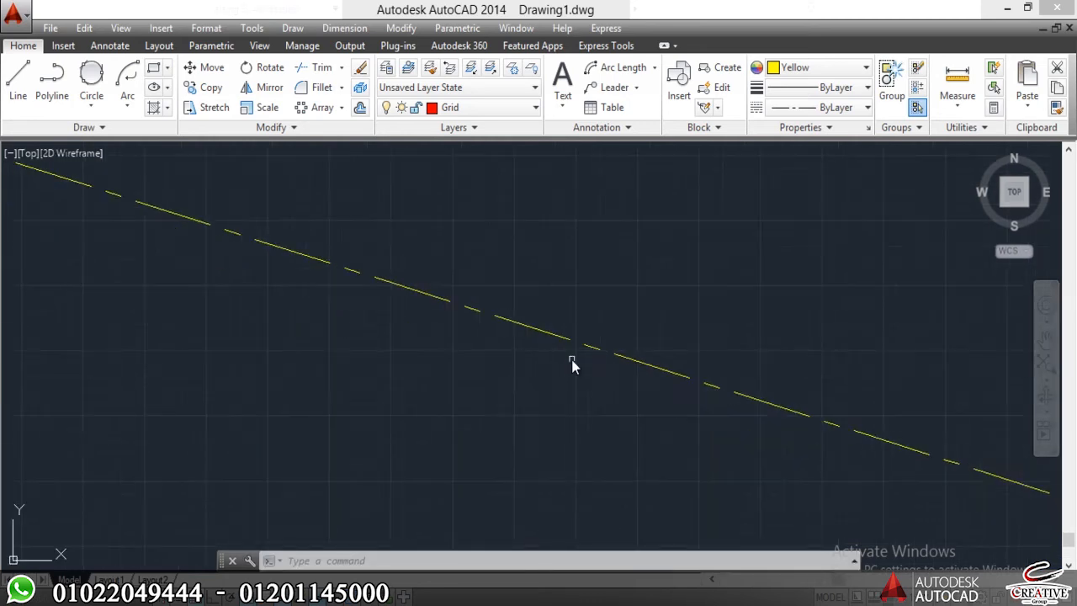
{"action": "scroll", "coordinate": [498, 307], "scroll_direction": "up", "scroll_amount": 4}
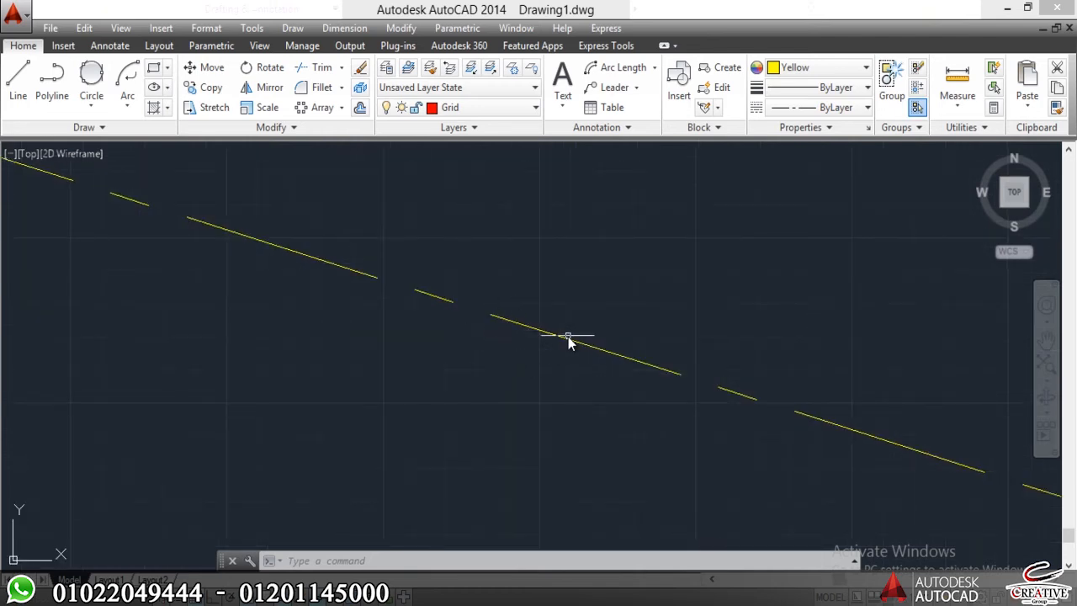
{"action": "mouse_move", "coordinate": [560, 340]}
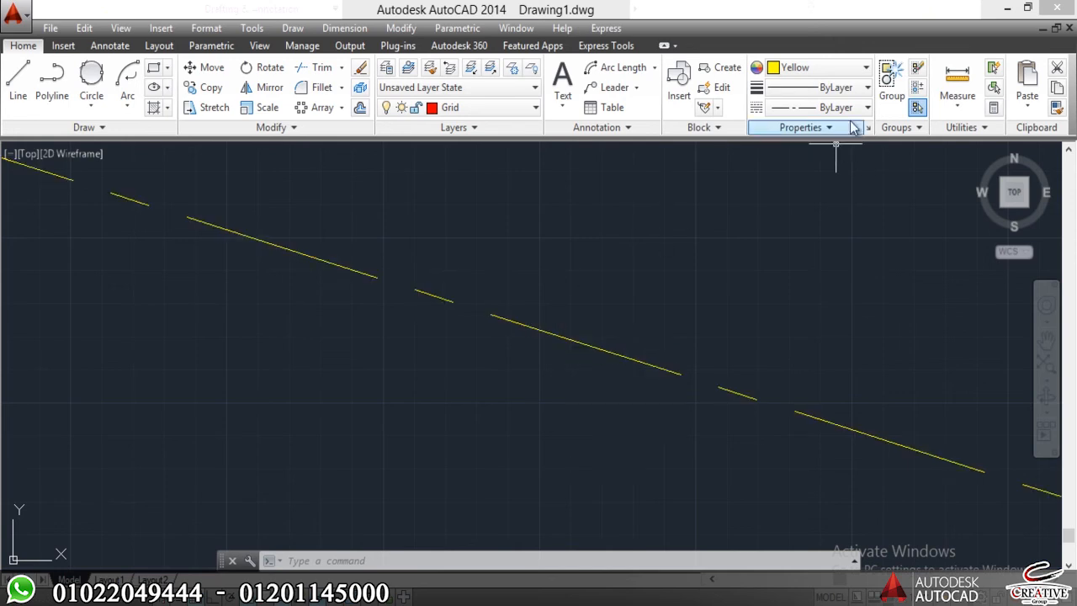
{"action": "left_click", "coordinate": [798, 74]}
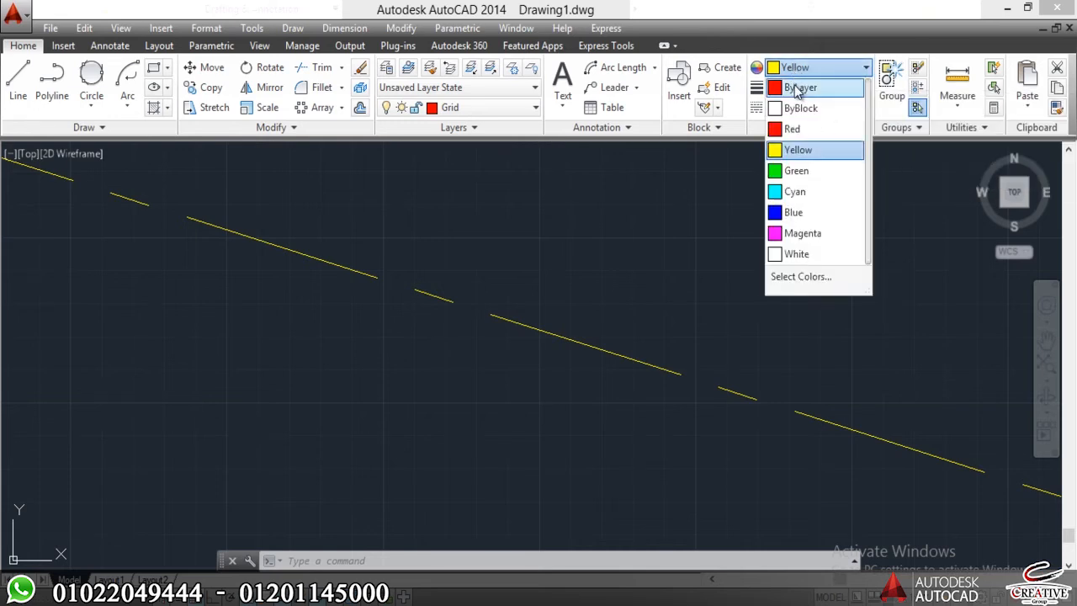
{"action": "left_click", "coordinate": [796, 89]}
{"action": "scroll", "coordinate": [733, 241], "scroll_direction": "down", "scroll_amount": 3}
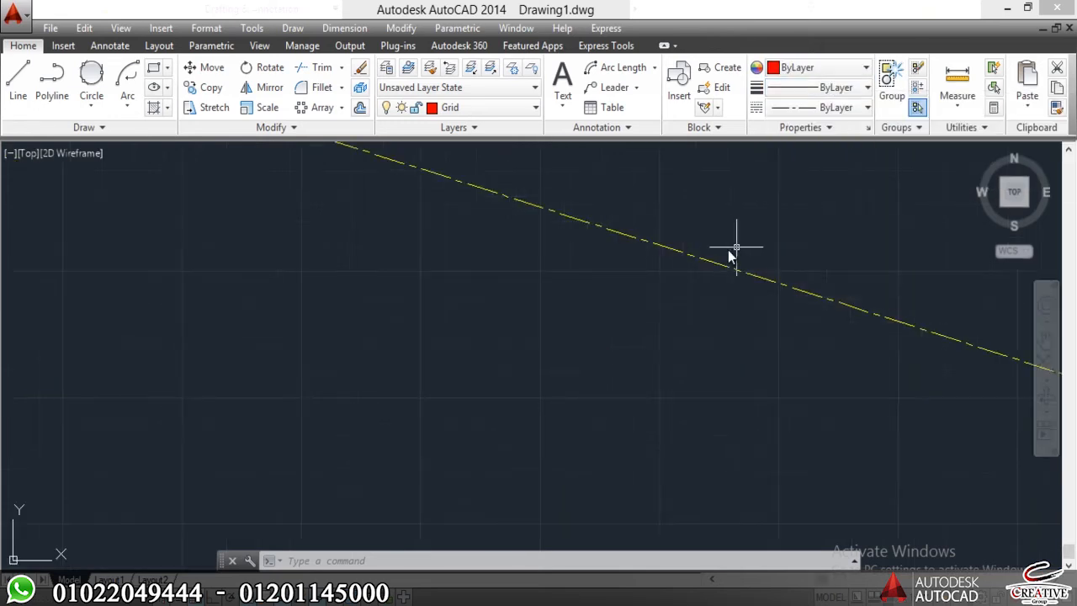
{"action": "scroll", "coordinate": [675, 334], "scroll_direction": "down", "scroll_amount": 2}
{"action": "left_click", "coordinate": [608, 271]}
{"action": "left_click", "coordinate": [522, 378]}
{"action": "left_click", "coordinate": [543, 356]}
{"action": "key", "text": "Return"}
{"action": "key", "text": "Escape"}
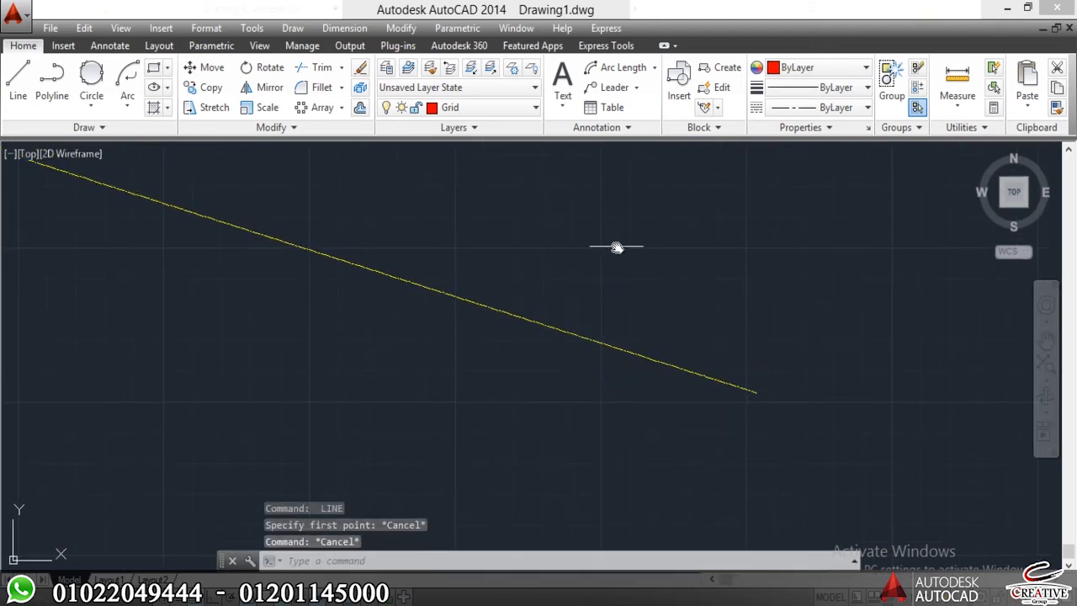
Erase the yellow sloping test line.
{"action": "left_click", "coordinate": [615, 245]}
{"action": "left_click", "coordinate": [436, 390]}
{"action": "type", "text": "e"}
{"action": "key", "text": "Return"}
Draw a line sloping down to the right across the middle of the drawing on the Grid layer.
{"action": "type", "text": "l"}
{"action": "key", "text": "Return"}
{"action": "left_click", "coordinate": [316, 229]}
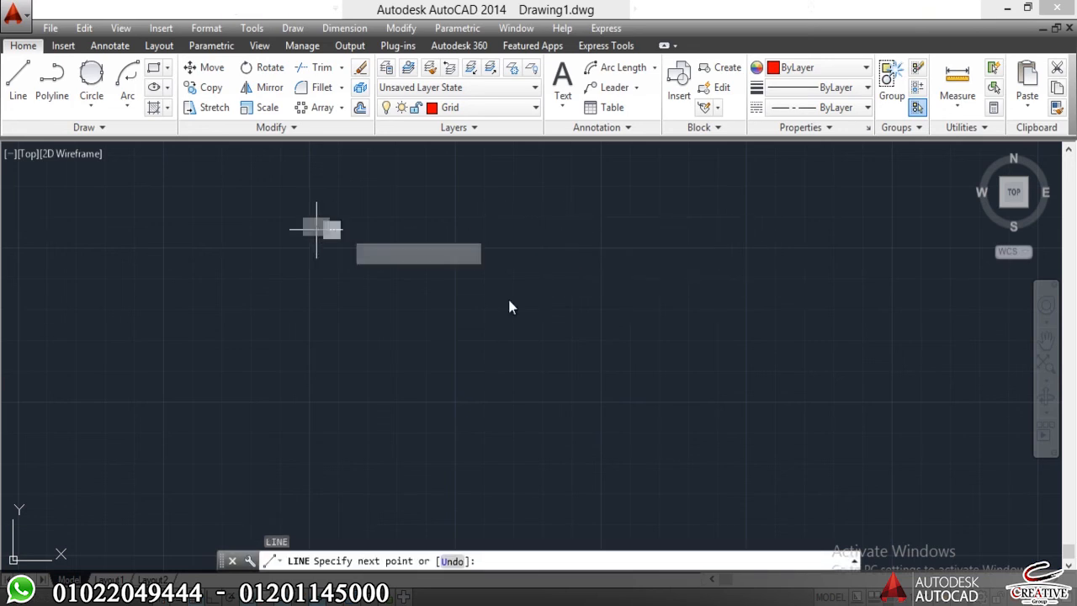
{"action": "left_click", "coordinate": [735, 393]}
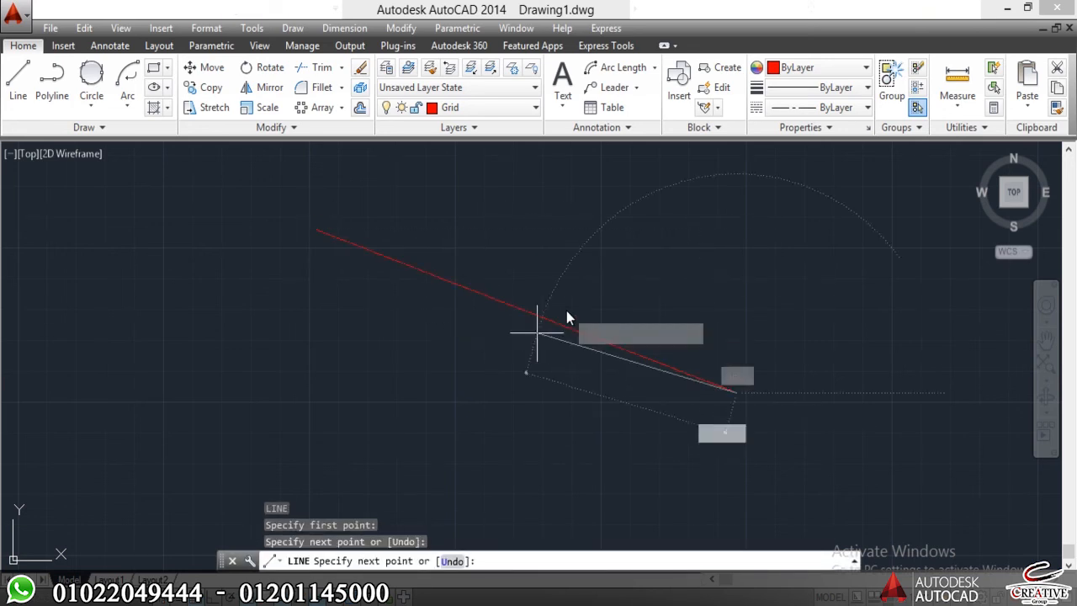
{"action": "key", "text": "Escape"}
{"action": "key", "text": "Escape"}
Set the global linetype scale factor (LTSCALE) to 5 so the center line's dashes show at a wider view.
{"action": "scroll", "coordinate": [580, 295], "scroll_direction": "up", "scroll_amount": 7}
{"action": "middle_click_drag", "start_coordinate": [448, 436], "coordinate": [468, 320]}
{"action": "scroll", "coordinate": [469, 338], "scroll_direction": "up", "scroll_amount": 2}
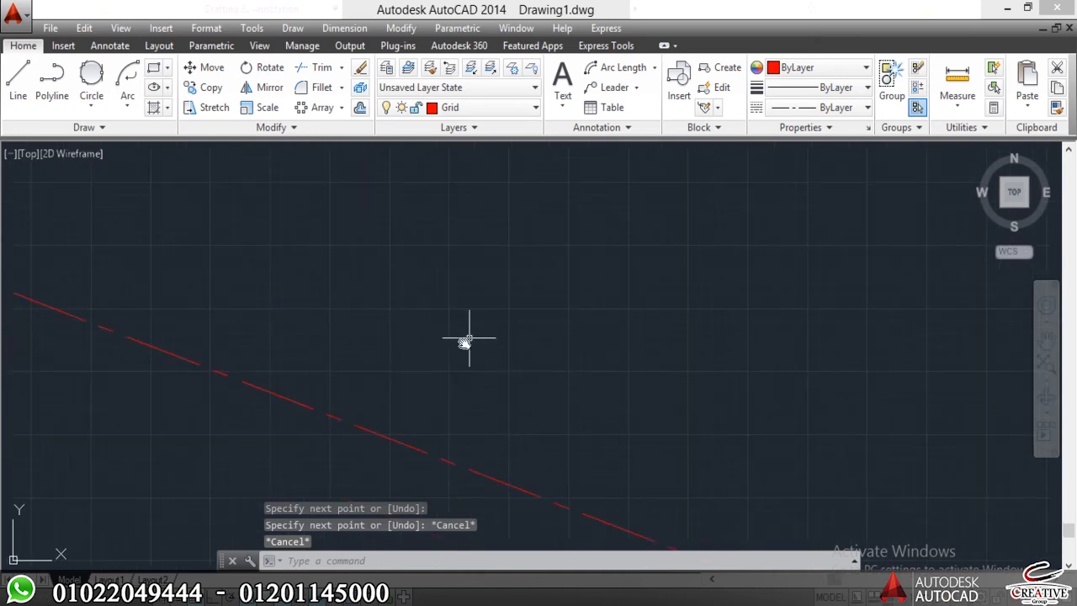
{"action": "scroll", "coordinate": [267, 503], "scroll_direction": "down", "scroll_amount": 9}
{"action": "middle_click_drag", "start_coordinate": [303, 480], "coordinate": [418, 384]}
{"action": "middle_click_drag", "start_coordinate": [427, 421], "coordinate": [495, 390]}
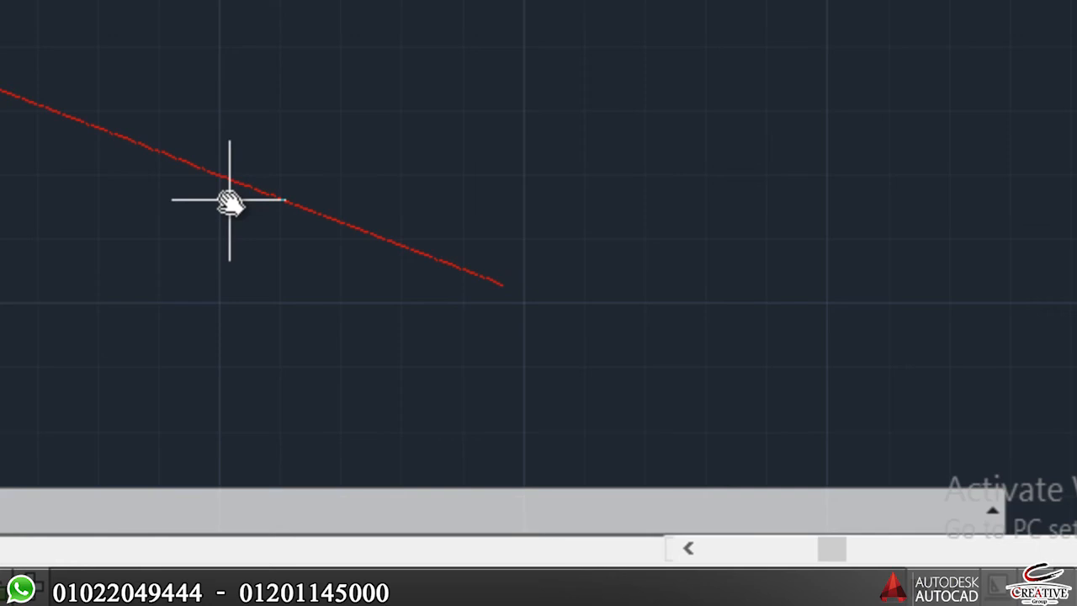
{"action": "type", "text": "LTS"}
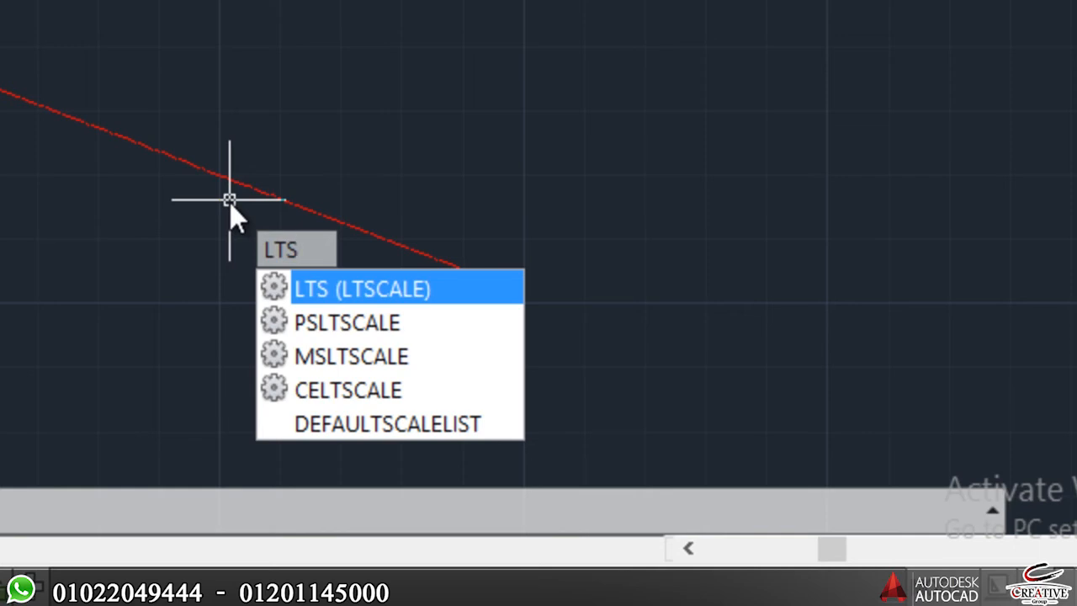
{"action": "key", "text": "Return"}
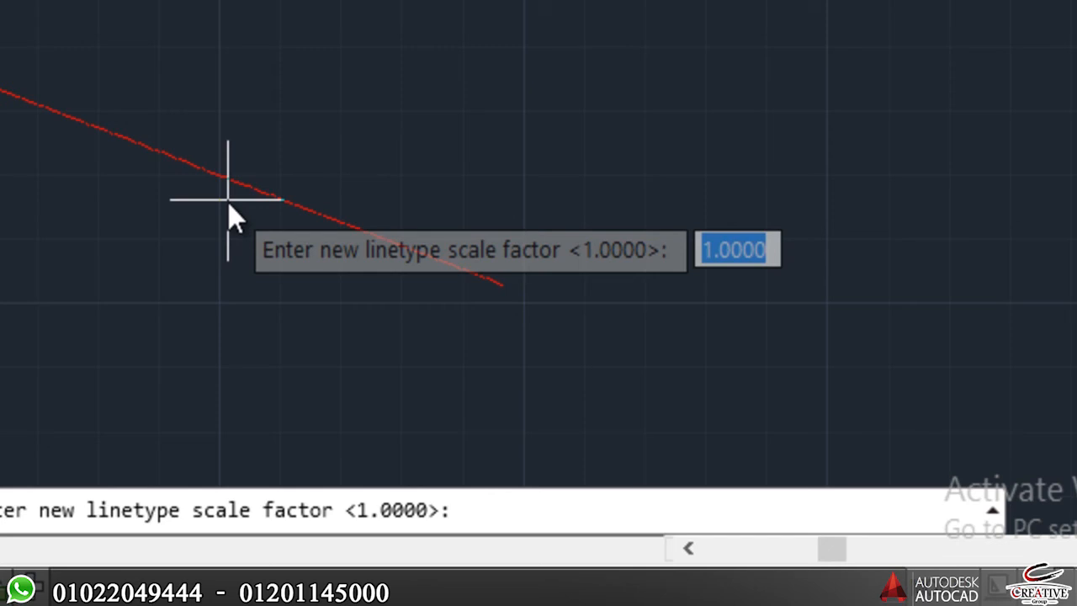
{"action": "type", "text": "5"}
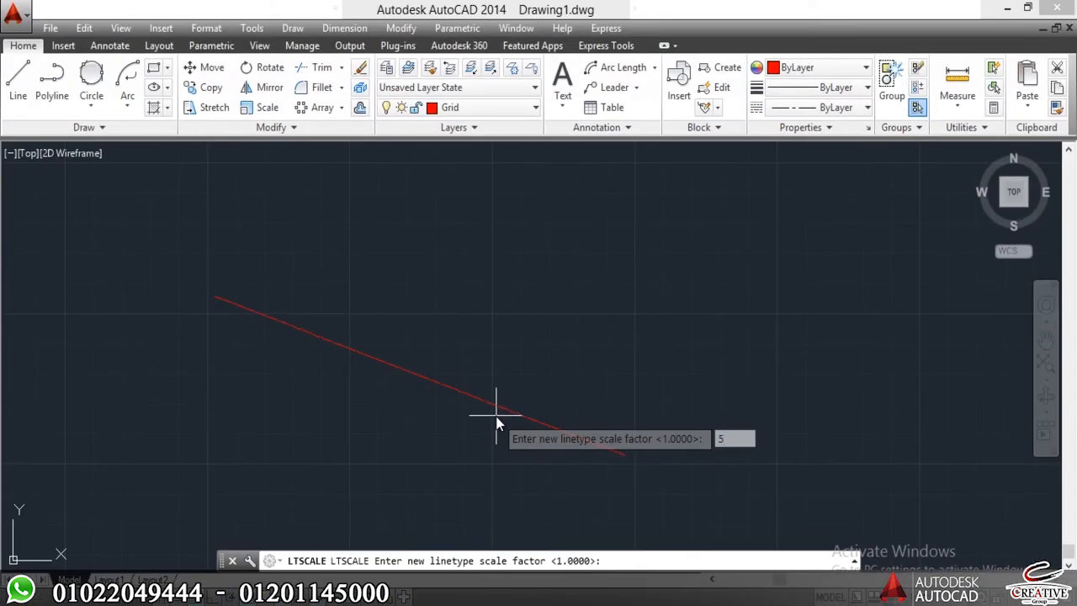
{"action": "key", "text": "Return"}
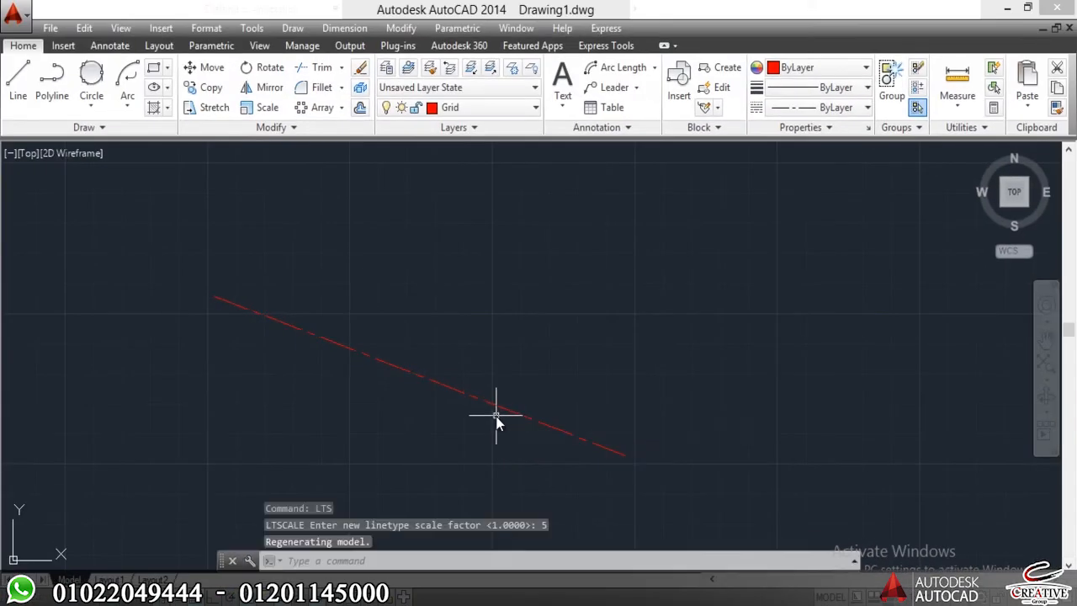
Examine the rescaled dash pattern along the sloping red line, and erase that line.
{"action": "scroll", "coordinate": [479, 410], "scroll_direction": "up", "scroll_amount": 4}
{"action": "scroll", "coordinate": [476, 411], "scroll_direction": "down", "scroll_amount": 4}
{"action": "scroll", "coordinate": [472, 401], "scroll_direction": "up", "scroll_amount": 4}
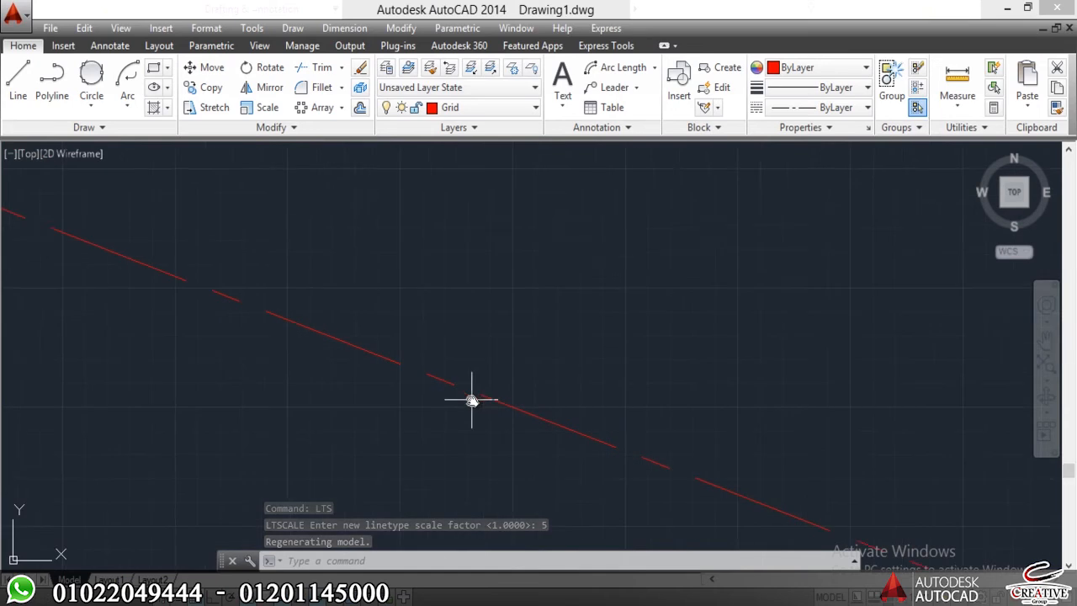
{"action": "scroll", "coordinate": [601, 390], "scroll_direction": "down", "scroll_amount": 2}
{"action": "left_click", "coordinate": [633, 338]}
{"action": "left_click", "coordinate": [543, 410]}
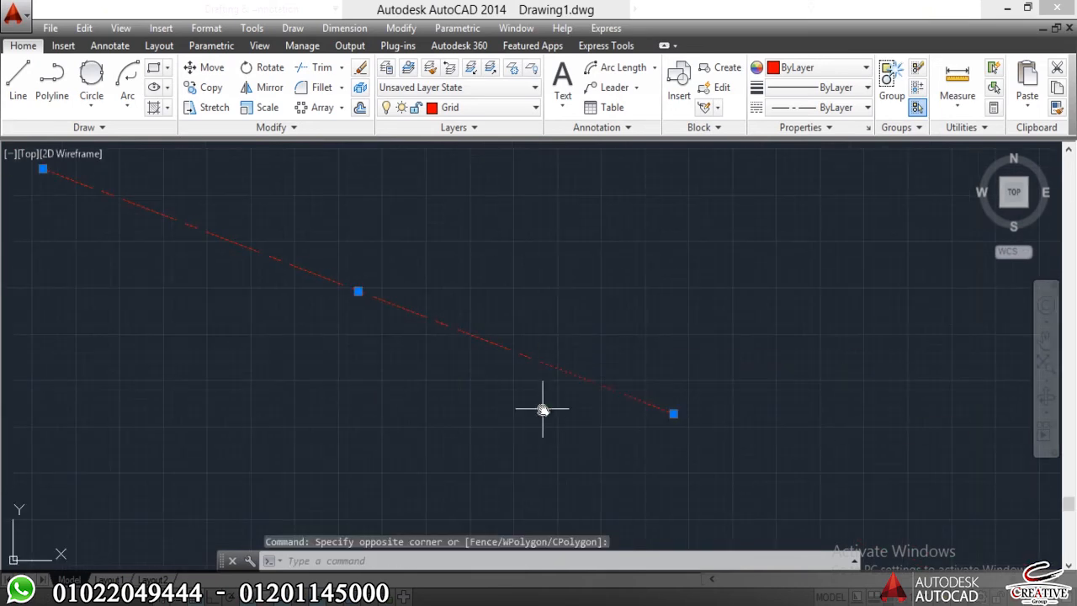
{"action": "key", "text": "Return"}
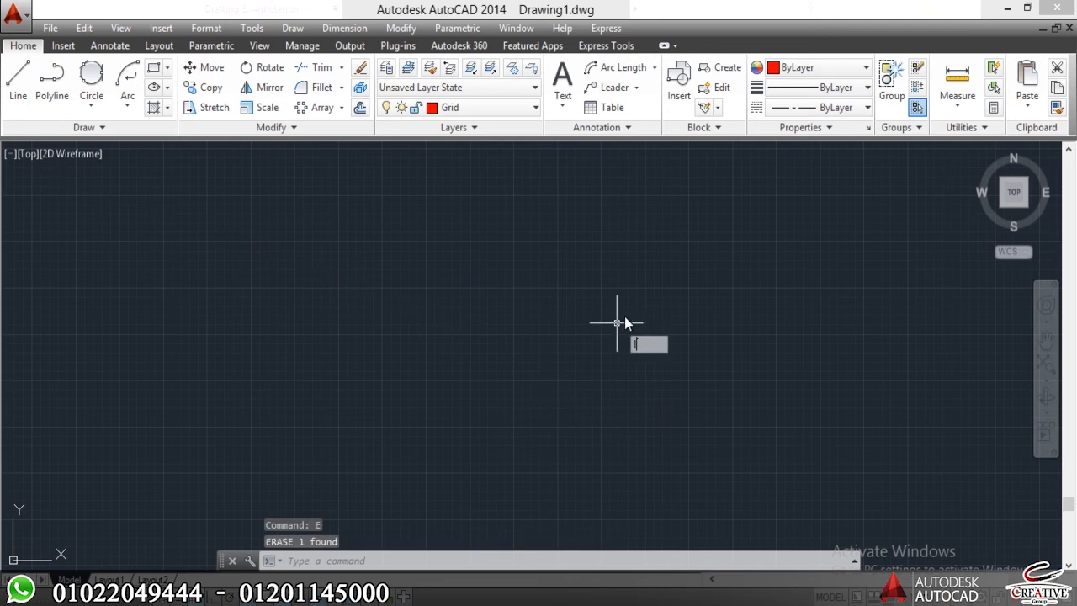
Draw a nearly horizontal test line on the Grid layer.
{"action": "type", "text": "l"}
{"action": "key", "text": "Return"}
{"action": "left_click", "coordinate": [690, 270]}
{"action": "left_click", "coordinate": [275, 298]}
{"action": "key", "text": "Escape"}
Erase the nearly horizontal test line from the drawing.
{"action": "scroll", "coordinate": [403, 278], "scroll_direction": "down", "scroll_amount": 2}
{"action": "left_click", "coordinate": [472, 245]}
{"action": "left_click", "coordinate": [331, 461]}
{"action": "type", "text": "e"}
{"action": "key", "text": "Return"}
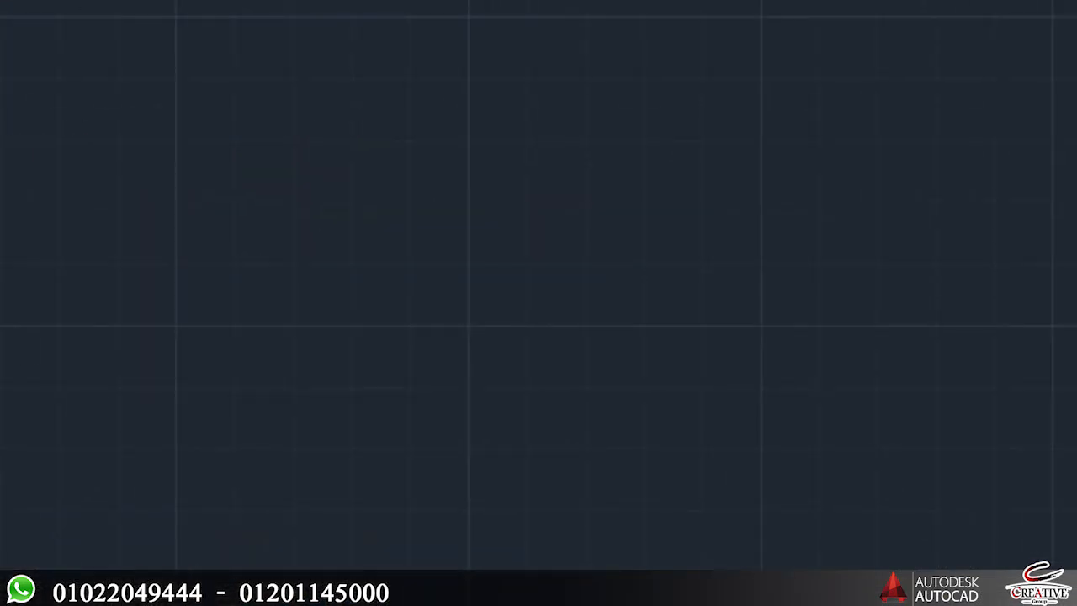
Create a new layer named Walls.
{"action": "type", "text": "la"}
{"action": "key", "text": "Return"}
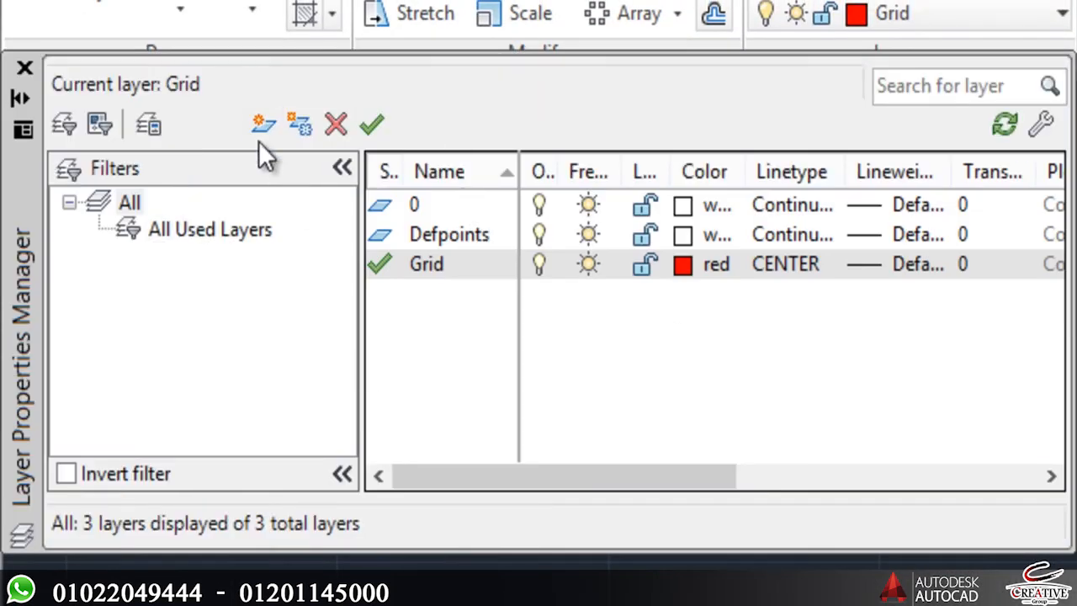
{"action": "type", "text": "W"}
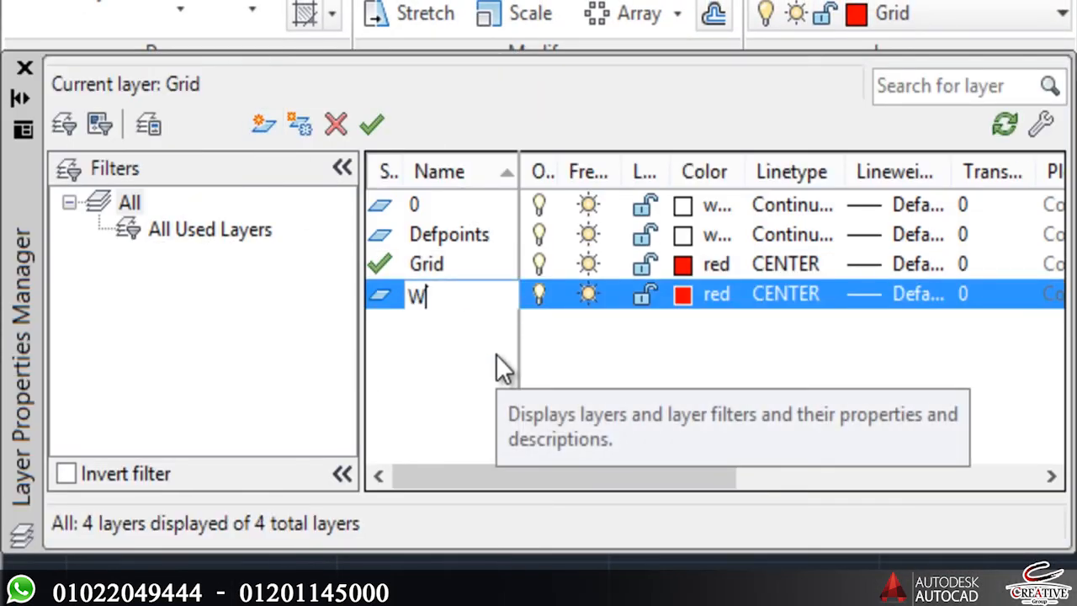
{"action": "type", "text": "alls"}
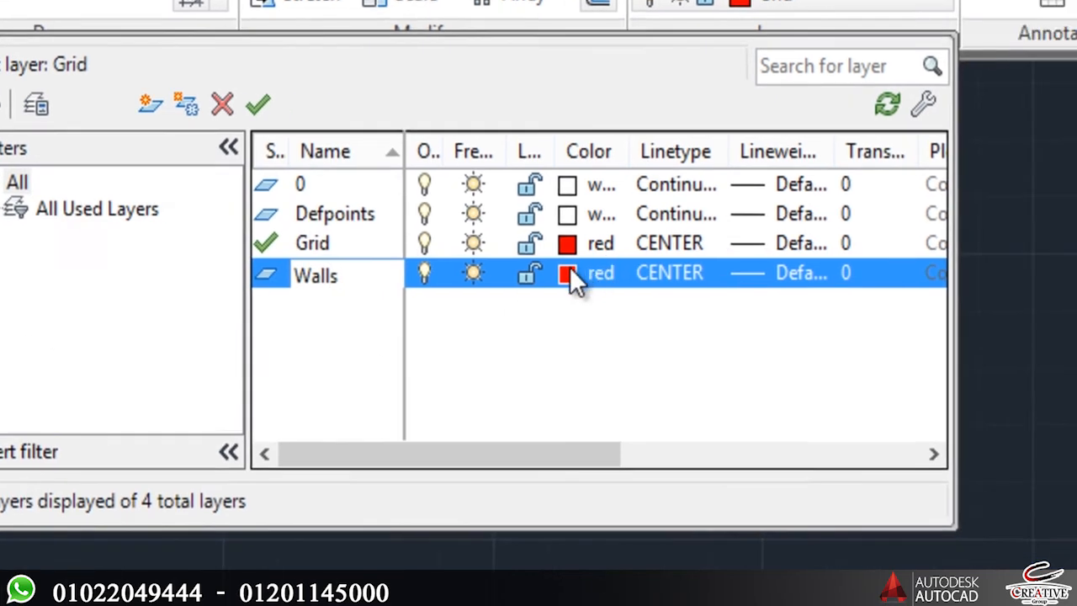
Give the Walls layer index color 120 and the Continuous linetype.
{"action": "left_click", "coordinate": [683, 295]}
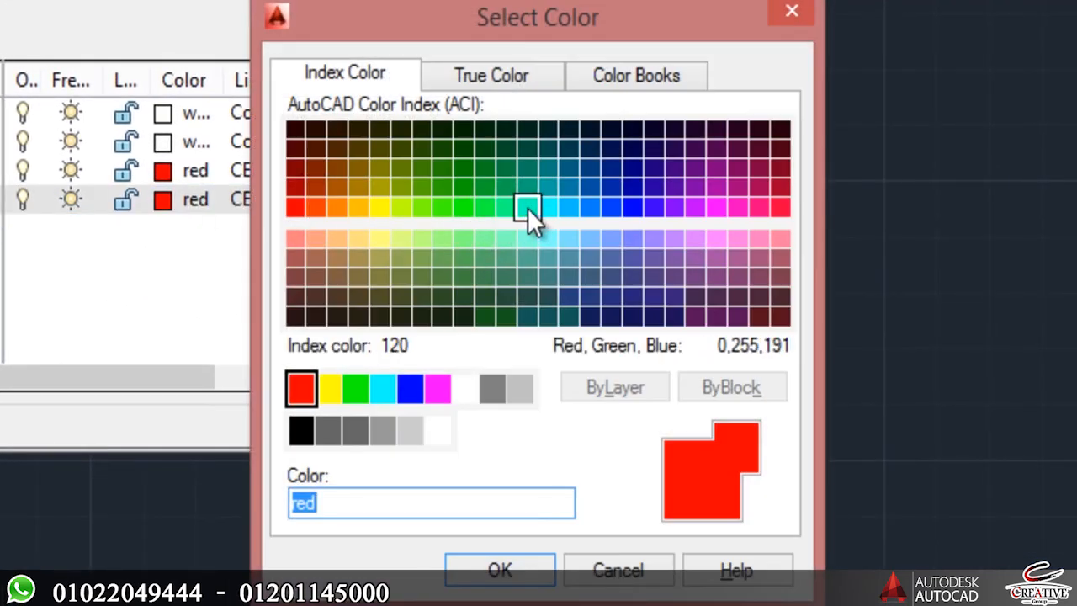
{"action": "left_click", "coordinate": [528, 208]}
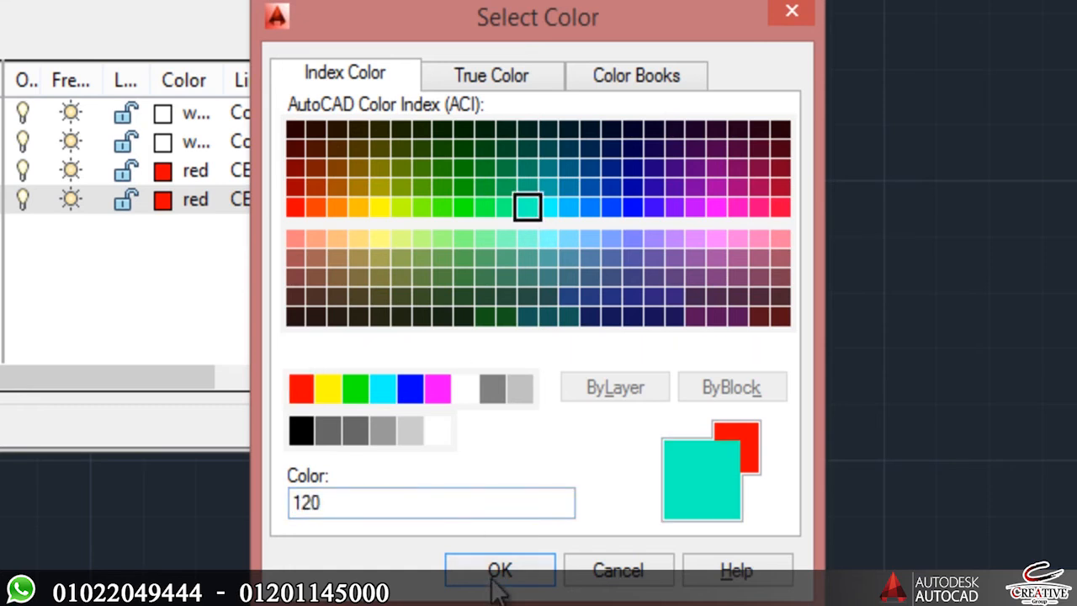
{"action": "key", "text": "Return"}
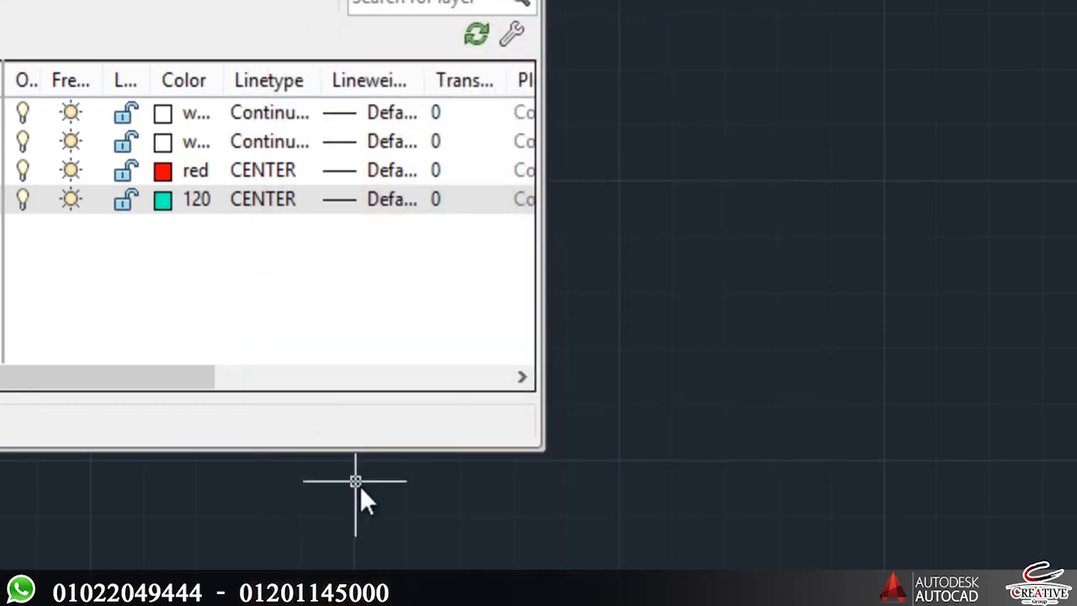
{"action": "left_click", "coordinate": [275, 200]}
{"action": "left_click", "coordinate": [271, 257]}
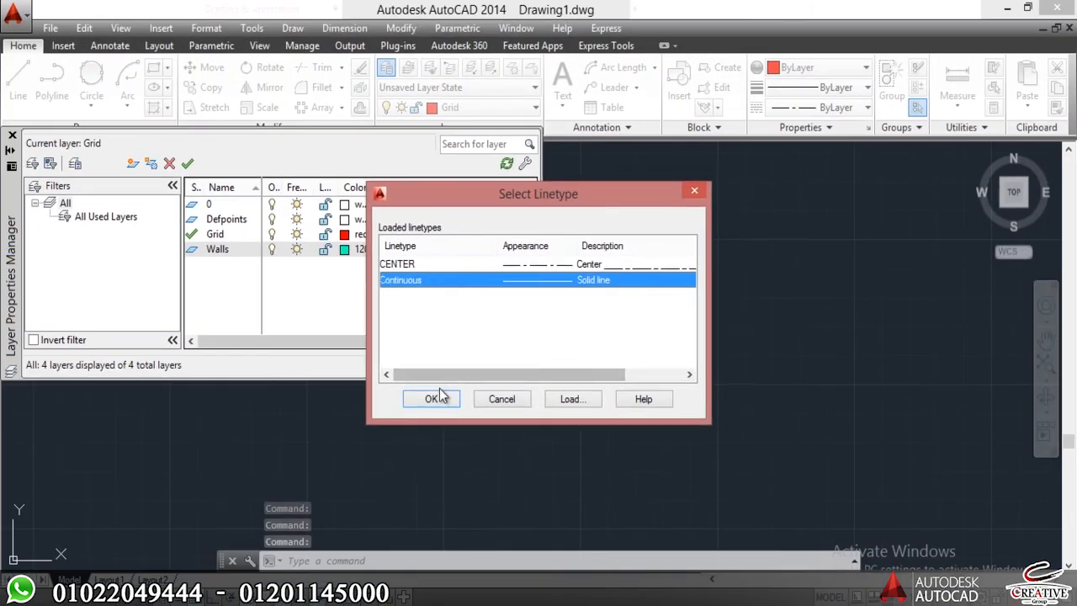
{"action": "left_click", "coordinate": [433, 399]}
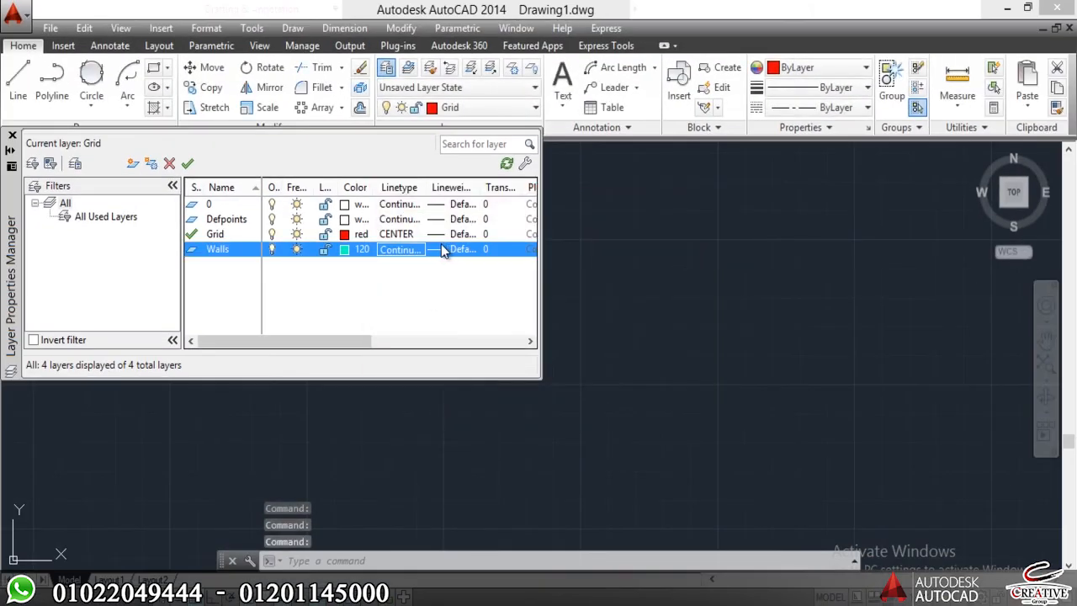
Set the Walls layer's lineweight to 0.30 mm and make Walls the current layer.
{"action": "left_click", "coordinate": [447, 248]}
{"action": "left_click", "coordinate": [496, 333]}
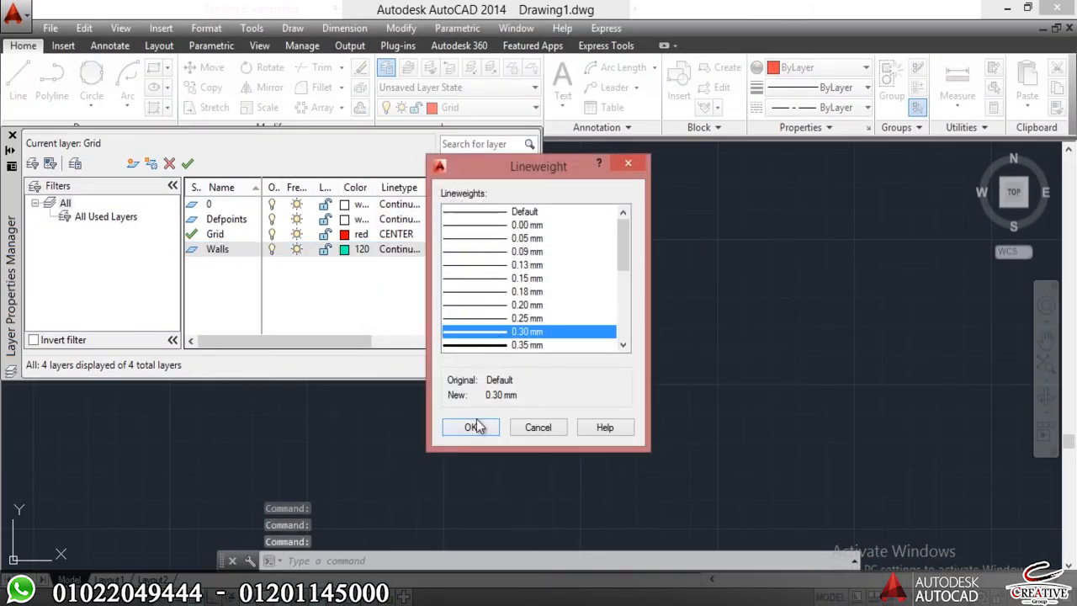
{"action": "left_click", "coordinate": [472, 427]}
{"action": "double_click", "coordinate": [193, 249]}
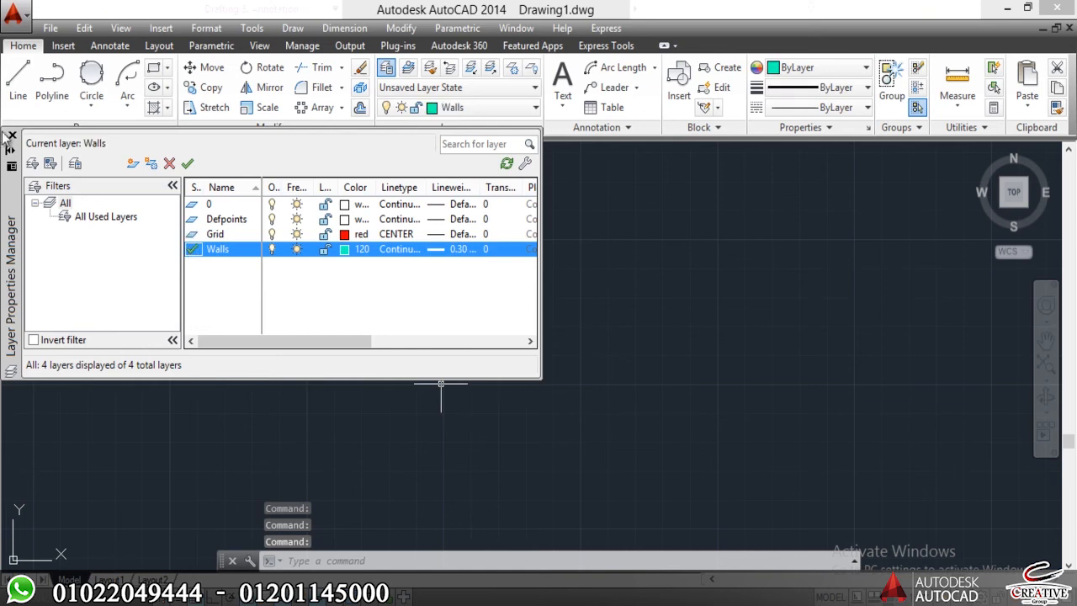
{"action": "left_click", "coordinate": [12, 135]}
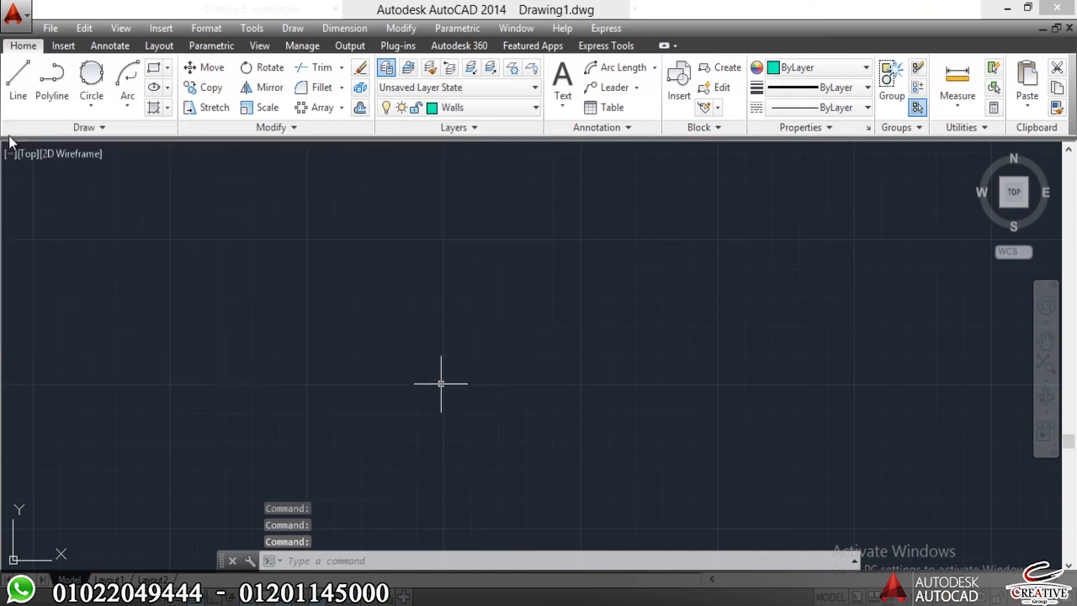
Draw two connected line segments forming a V shape on the Walls layer.
{"action": "type", "text": "l"}
{"action": "key", "text": "Return"}
{"action": "left_click", "coordinate": [318, 324]}
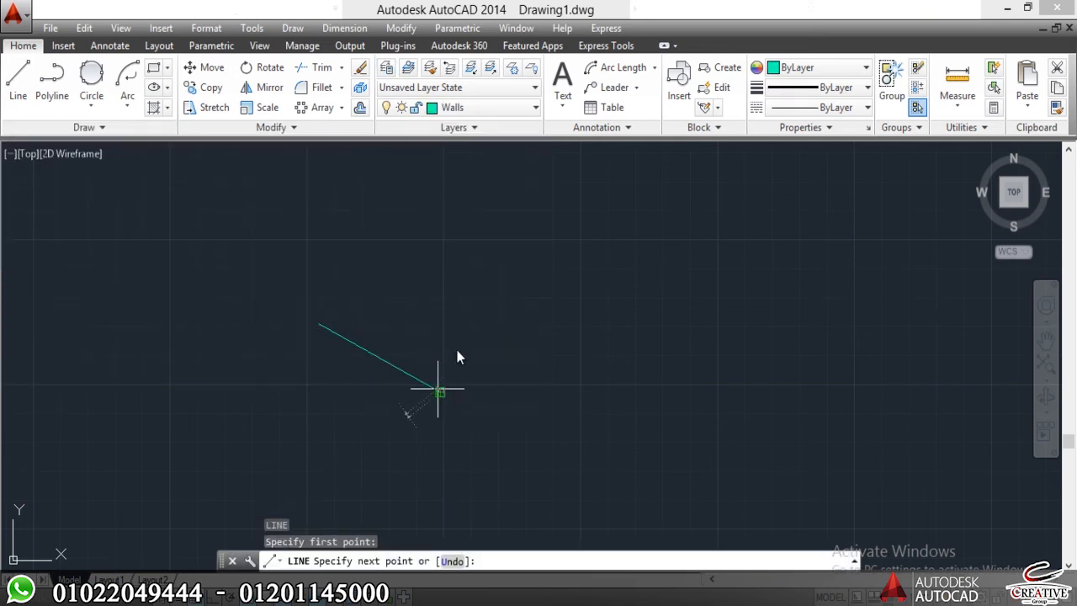
{"action": "left_click", "coordinate": [438, 390]}
{"action": "left_click", "coordinate": [526, 282]}
{"action": "key", "text": "Escape"}
Erase both V-shaped line segments on the Walls layer.
{"action": "scroll", "coordinate": [426, 384], "scroll_direction": "up", "scroll_amount": 3}
{"action": "left_click", "coordinate": [589, 367]}
{"action": "left_click", "coordinate": [207, 433]}
{"action": "key", "text": "Delete"}
{"action": "key", "text": "e"}
{"action": "key", "text": "Return"}
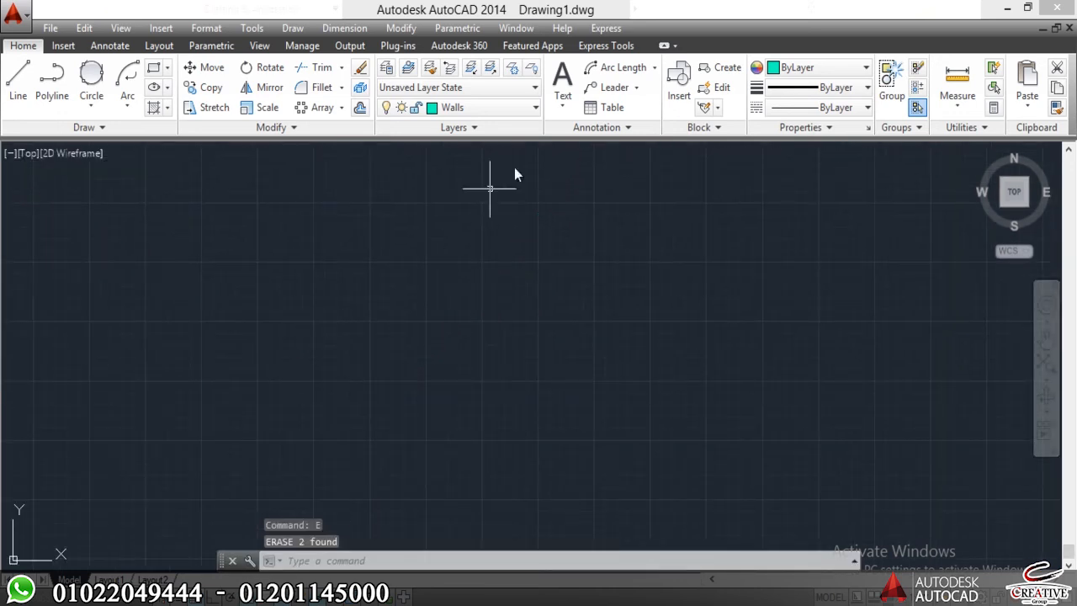
{"action": "left_click", "coordinate": [510, 107]}
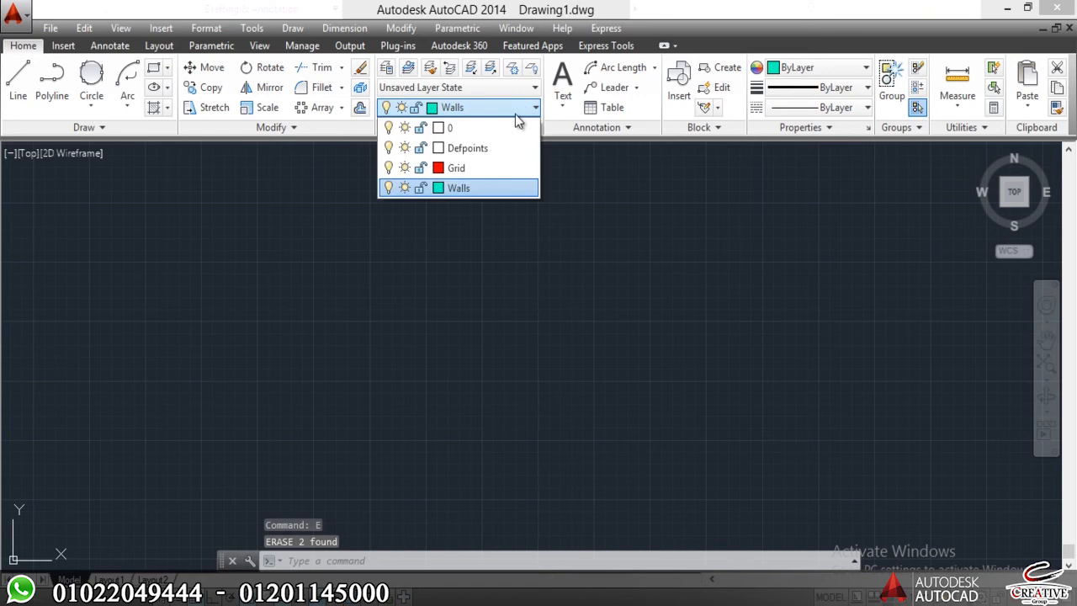
{"action": "left_click", "coordinate": [392, 107]}
{"action": "left_click", "coordinate": [456, 127]}
{"action": "left_click", "coordinate": [733, 289]}
{"action": "left_click", "coordinate": [556, 361]}
Make Grid the current layer in the layer properties and close the layer manager.
{"action": "type", "text": "la"}
{"action": "key", "text": "Return"}
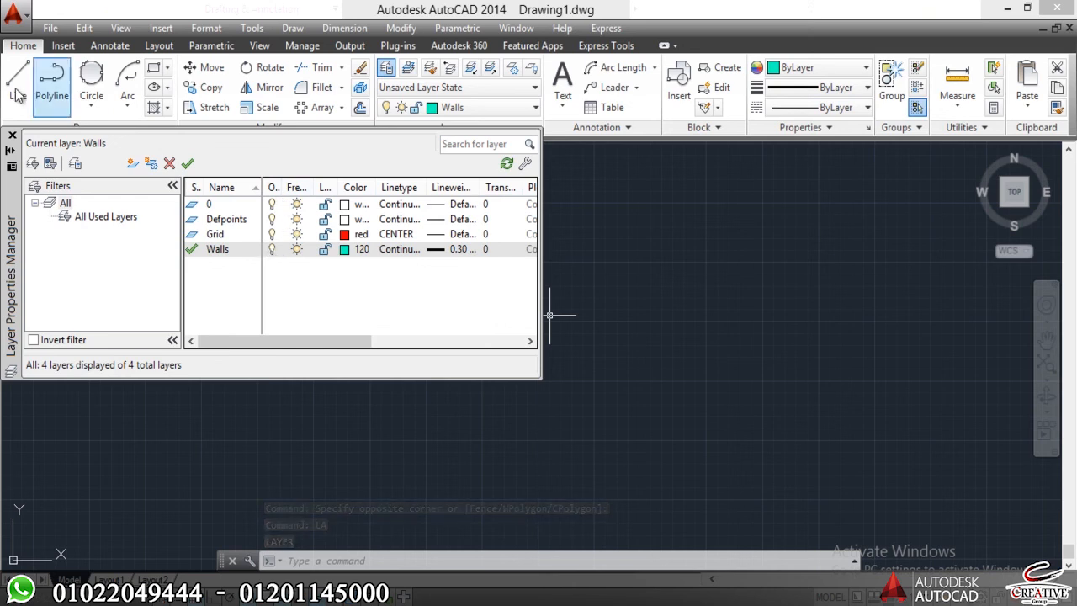
{"action": "double_click", "coordinate": [194, 236]}
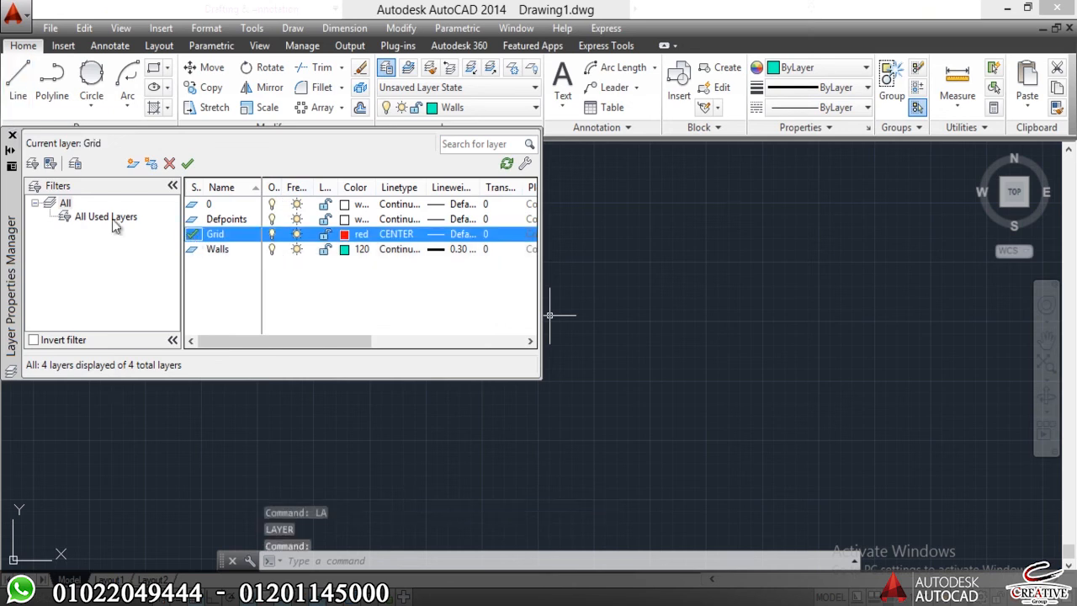
{"action": "left_click", "coordinate": [11, 135]}
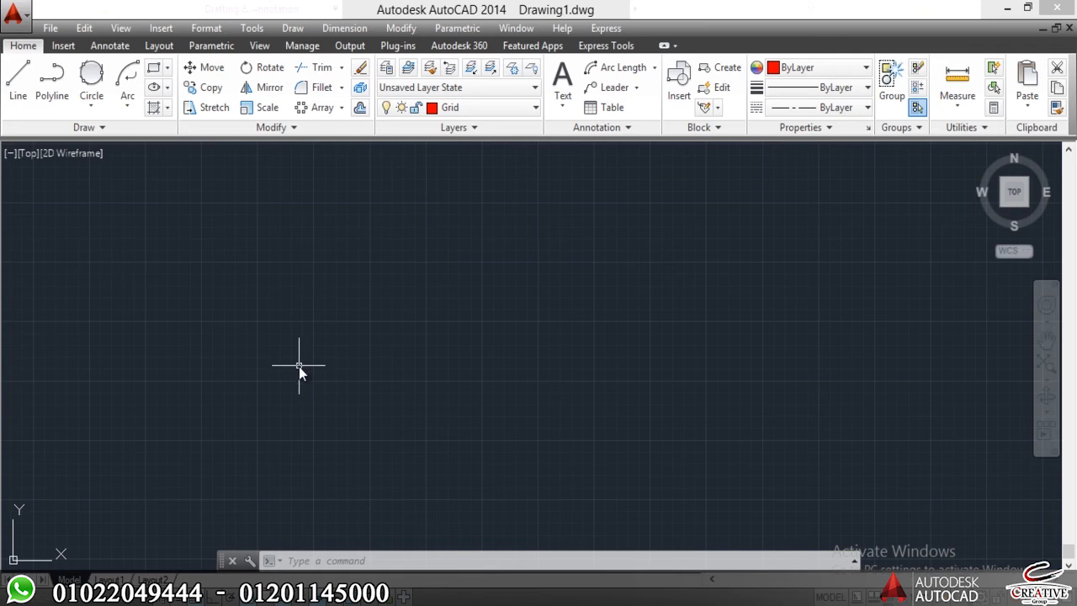
Draw a single line sloping up to the right on the Grid layer.
{"action": "type", "text": "l"}
{"action": "key", "text": "Return"}
{"action": "left_click", "coordinate": [368, 305]}
{"action": "left_click", "coordinate": [141, 442]}
{"action": "key", "text": "Return"}
{"action": "left_click", "coordinate": [267, 363]}
{"action": "left_click", "coordinate": [368, 302]}
{"action": "middle_click_drag", "start_coordinate": [627, 223], "coordinate": [715, 264]}
{"action": "left_click", "coordinate": [716, 264]}
Copy the sloping Grid line to a parallel position just below the original.
{"action": "left_click", "coordinate": [697, 305]}
{"action": "left_click", "coordinate": [464, 223]}
{"action": "type", "text": "o"}
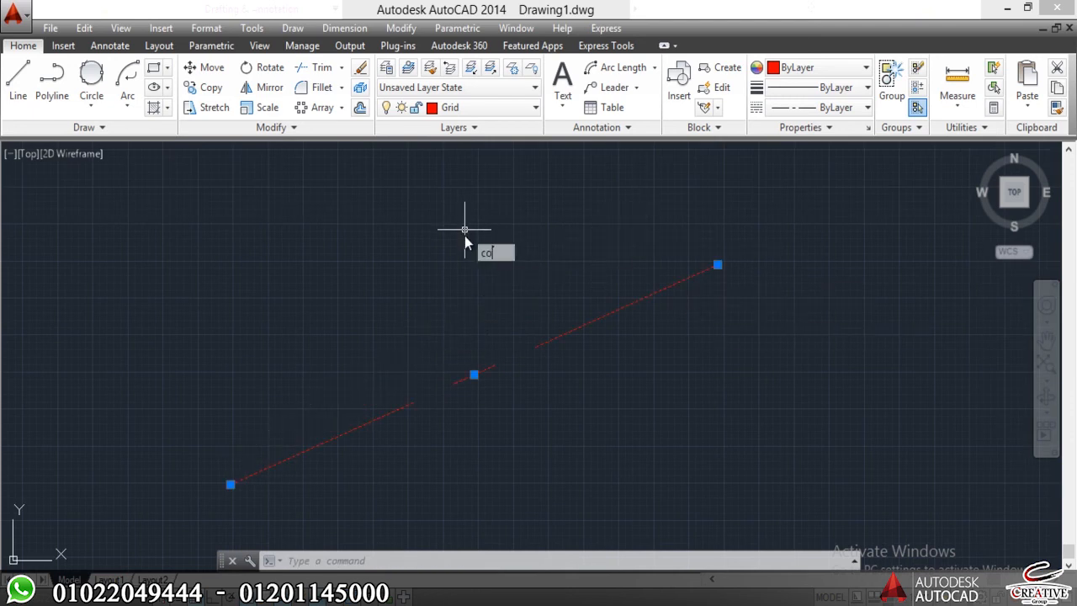
{"action": "key", "text": "Return"}
{"action": "left_click", "coordinate": [464, 249]}
{"action": "left_click", "coordinate": [517, 361]}
{"action": "key", "text": "Return"}
Copy the two parallel lines together twice, placing both copies at different distances below to form a set of six.
{"action": "scroll", "coordinate": [496, 320], "scroll_direction": "down", "scroll_amount": 4}
{"action": "left_click", "coordinate": [545, 336]}
{"action": "left_click", "coordinate": [400, 391]}
{"action": "type", "text": "o"}
{"action": "key", "text": "Return"}
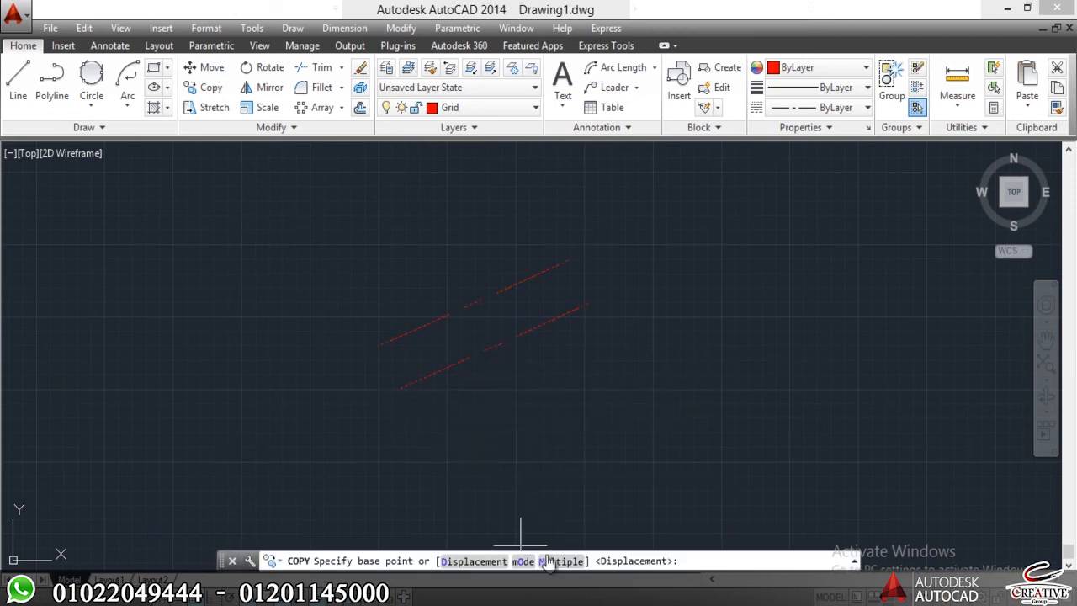
{"action": "left_click", "coordinate": [495, 346]}
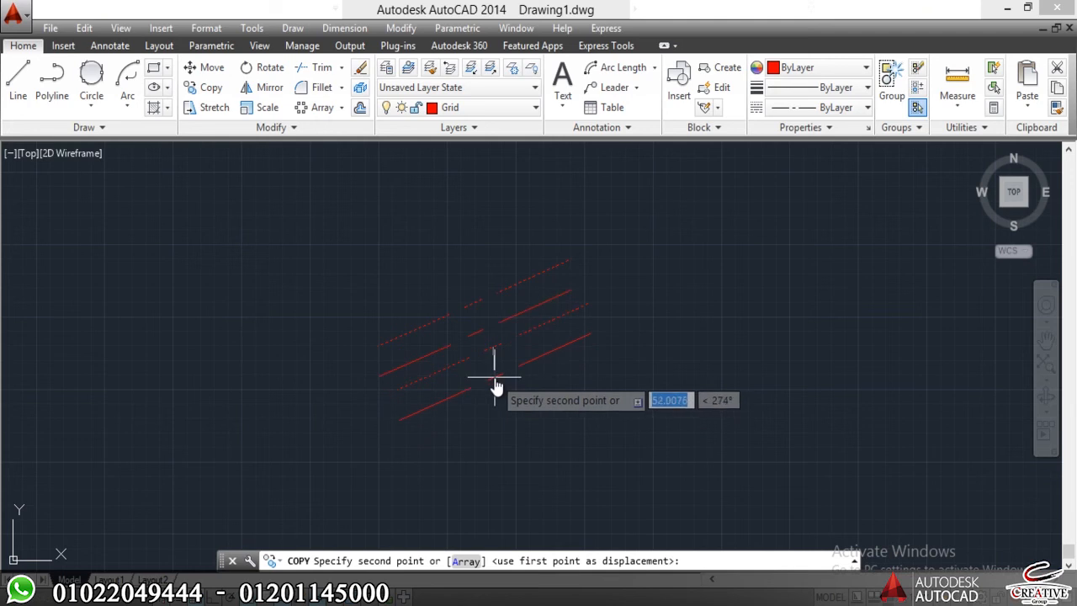
{"action": "left_click", "coordinate": [494, 375]}
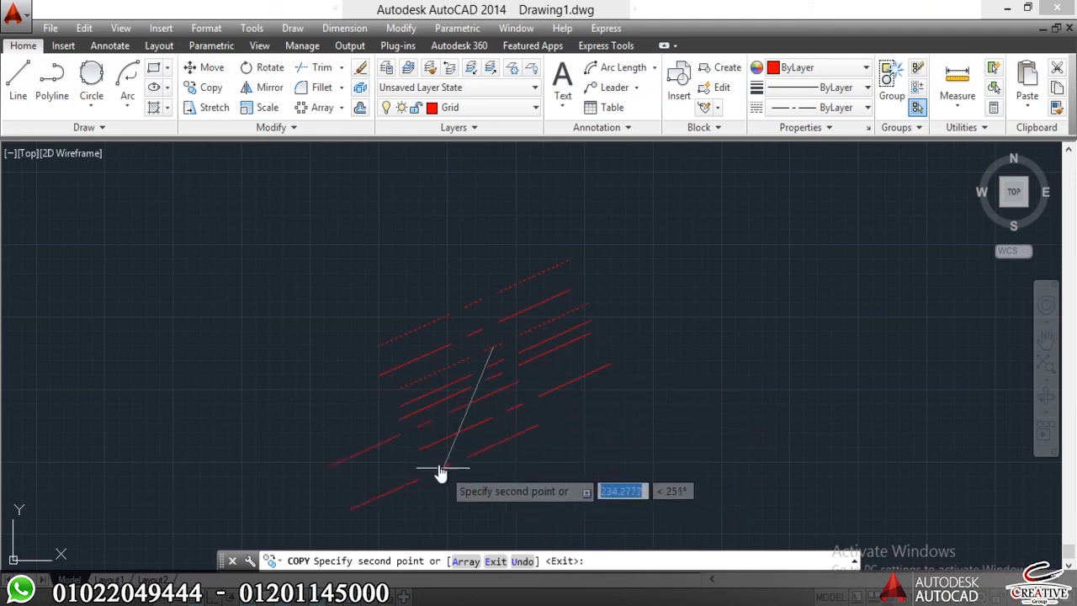
{"action": "key", "text": "Return"}
Copy all six parallel lines as a group to the empty area on their right.
{"action": "left_click", "coordinate": [500, 272]}
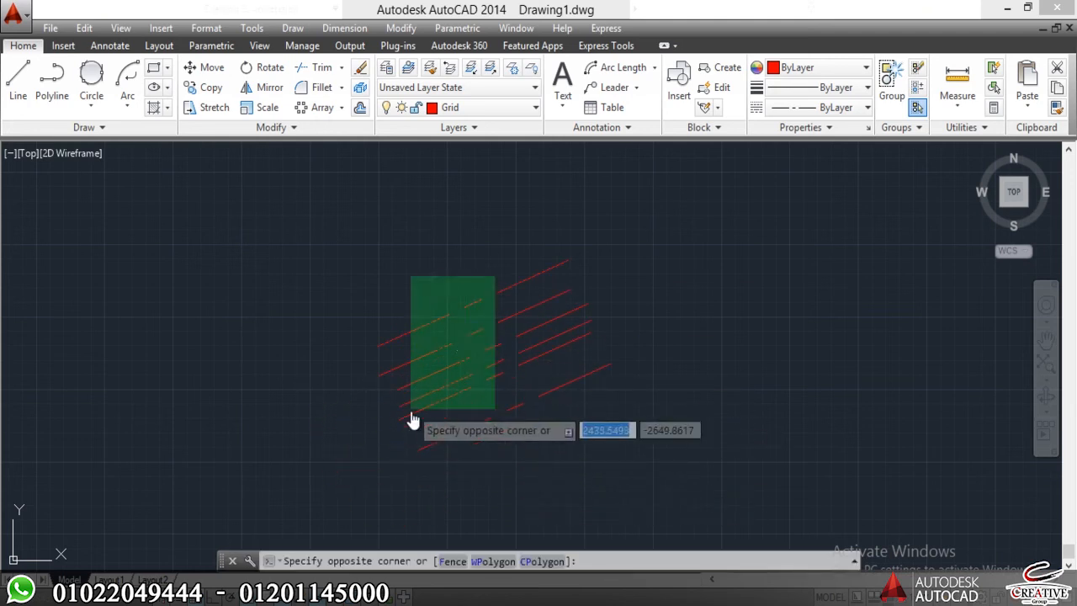
{"action": "left_click", "coordinate": [387, 461]}
{"action": "type", "text": "o"}
{"action": "key", "text": "Return"}
{"action": "left_click", "coordinate": [387, 459]}
{"action": "left_click", "coordinate": [665, 406]}
{"action": "key", "text": "Return"}
Rotate the copied set of six parallel lines so it runs perpendicular to the original set.
{"action": "left_click", "coordinate": [788, 374]}
{"action": "left_click", "coordinate": [711, 247]}
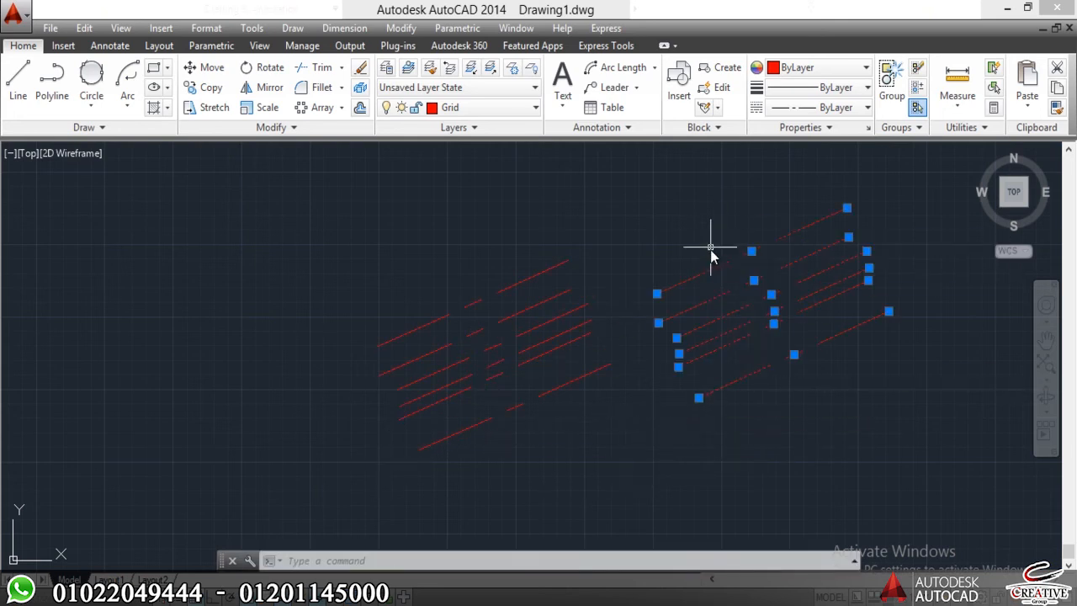
{"action": "key", "text": "Return"}
{"action": "left_click", "coordinate": [738, 257]}
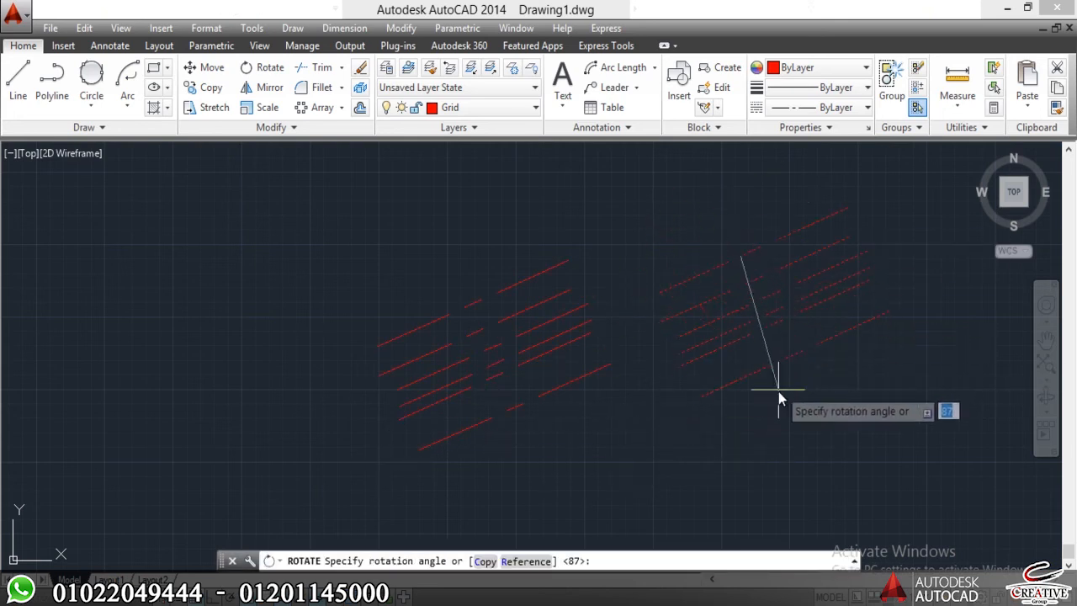
{"action": "left_click", "coordinate": [755, 457]}
Move the rotated set of lines over the original set so the two cross and form a grid.
{"action": "left_click", "coordinate": [815, 313]}
{"action": "left_click", "coordinate": [619, 461]}
{"action": "type", "text": "m"}
{"action": "key", "text": "Return"}
{"action": "left_click", "coordinate": [680, 437]}
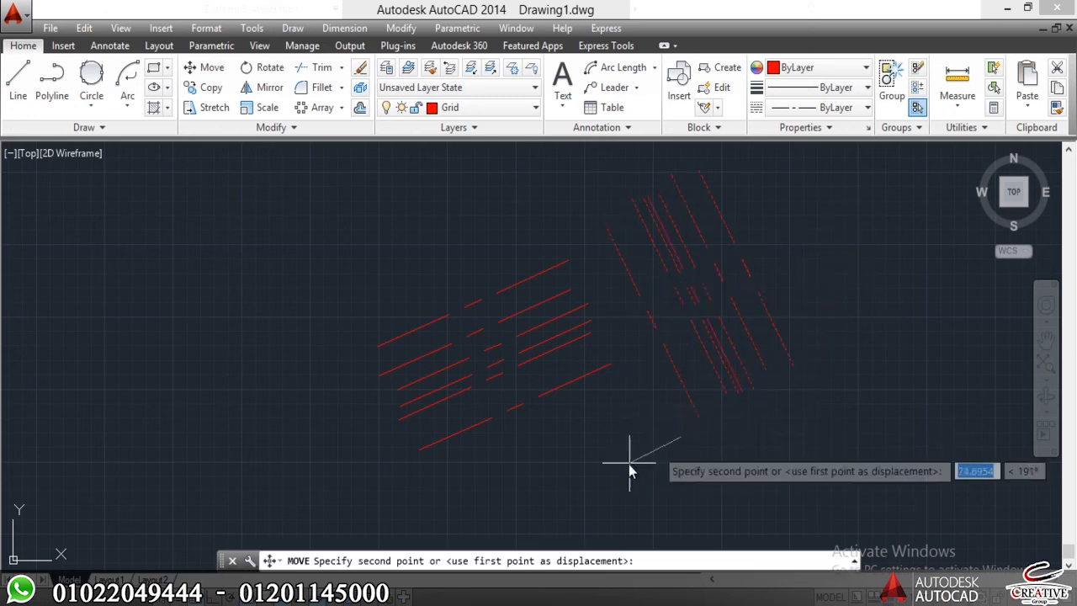
{"action": "left_click", "coordinate": [472, 500]}
Set the global linetype scale factor to 1 for the grid lines.
{"action": "scroll", "coordinate": [443, 373], "scroll_direction": "up", "scroll_amount": 4}
{"action": "scroll", "coordinate": [443, 372], "scroll_direction": "down", "scroll_amount": 6}
{"action": "middle_click_drag", "start_coordinate": [443, 372], "coordinate": [439, 350]}
{"action": "scroll", "coordinate": [457, 330], "scroll_direction": "up", "scroll_amount": 3}
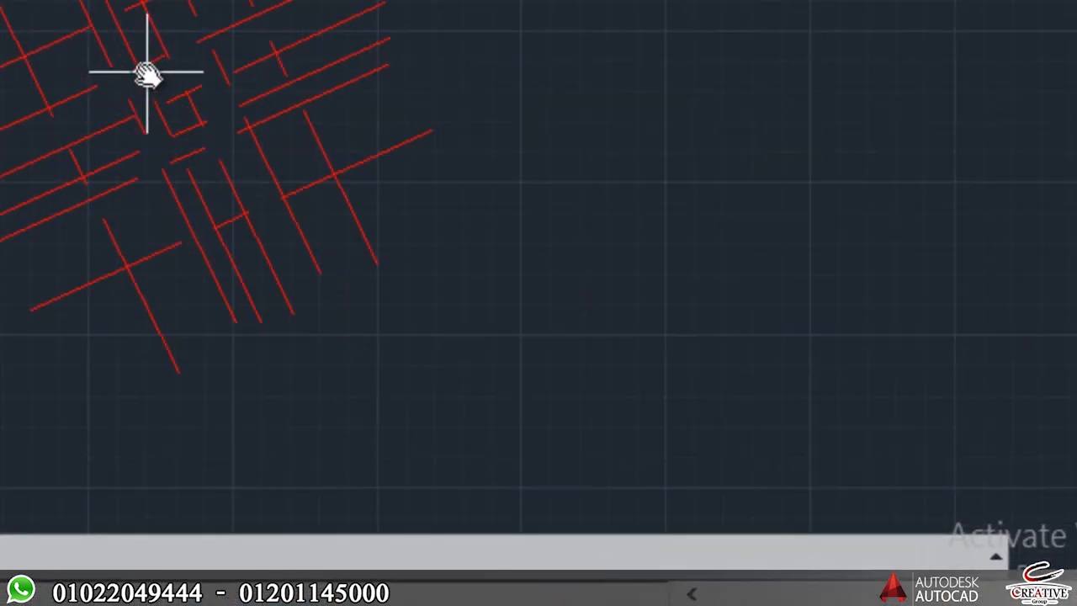
{"action": "type", "text": "lts"}
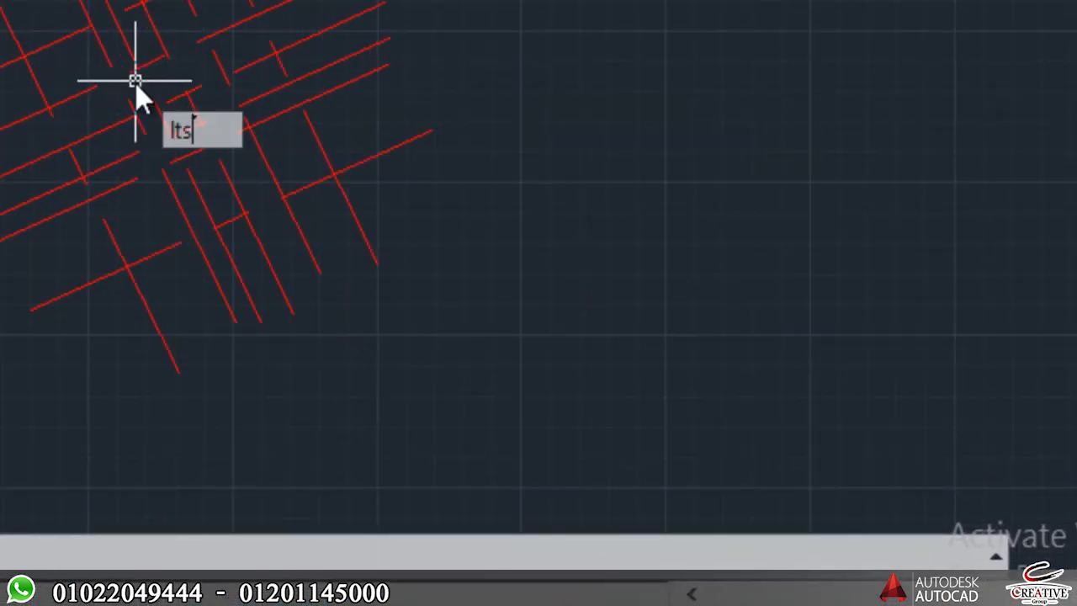
{"action": "key", "text": "Return"}
{"action": "type", "text": "1"}
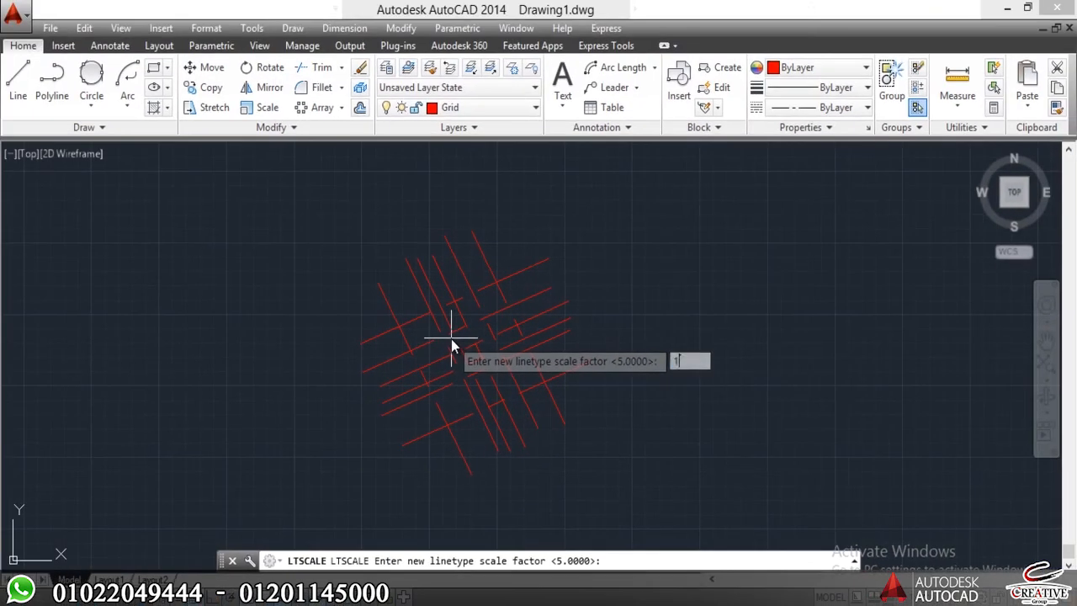
{"action": "key", "text": "Return"}
{"action": "scroll", "coordinate": [446, 337], "scroll_direction": "up", "scroll_amount": 3}
{"action": "mouse_move", "coordinate": [466, 348]}
{"action": "middle_mouse_down"}
{"action": "mouse_move", "coordinate": [438, 243]}
{"action": "mouse_move", "coordinate": [429, 322]}
{"action": "middle_mouse_up"}
{"action": "scroll", "coordinate": [438, 269], "scroll_direction": "down", "scroll_amount": 2}
Make the Walls layer the current layer.
{"action": "type", "text": "la"}
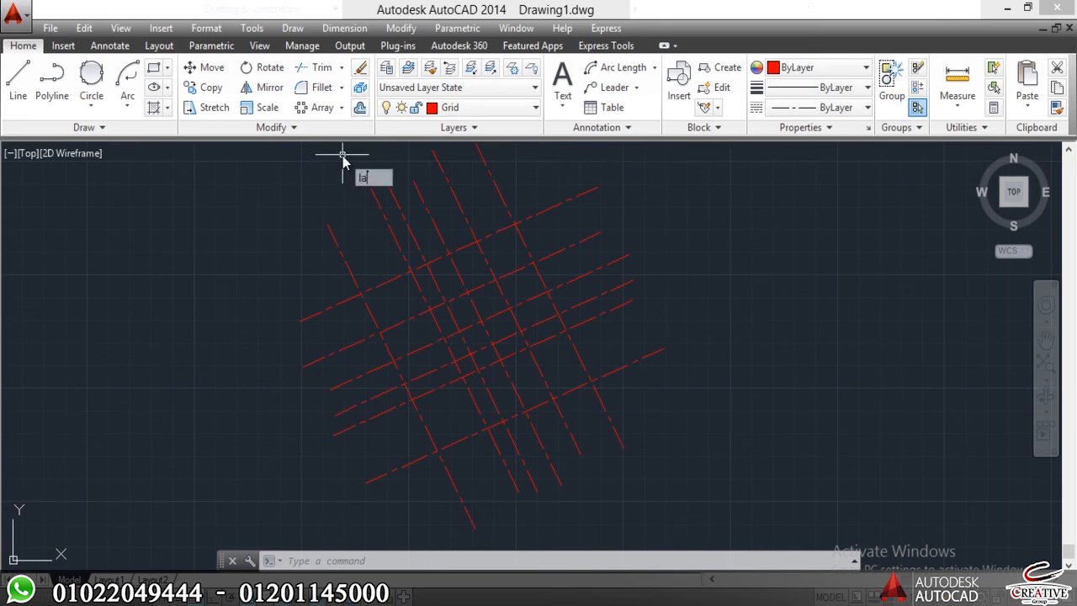
{"action": "key", "text": "Return"}
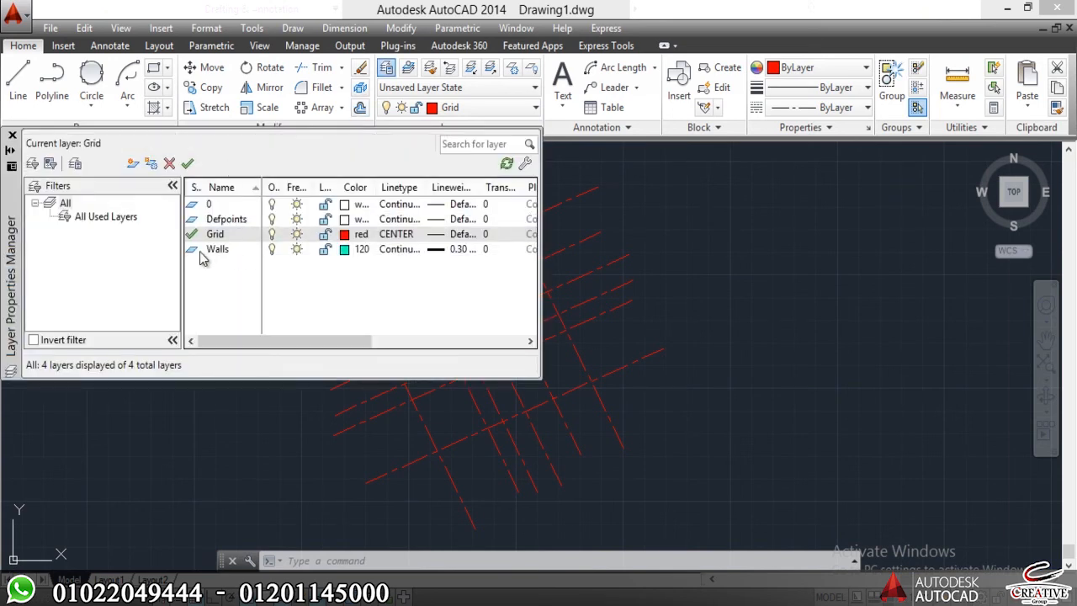
{"action": "double_click", "coordinate": [192, 253]}
{"action": "left_click", "coordinate": [13, 136]}
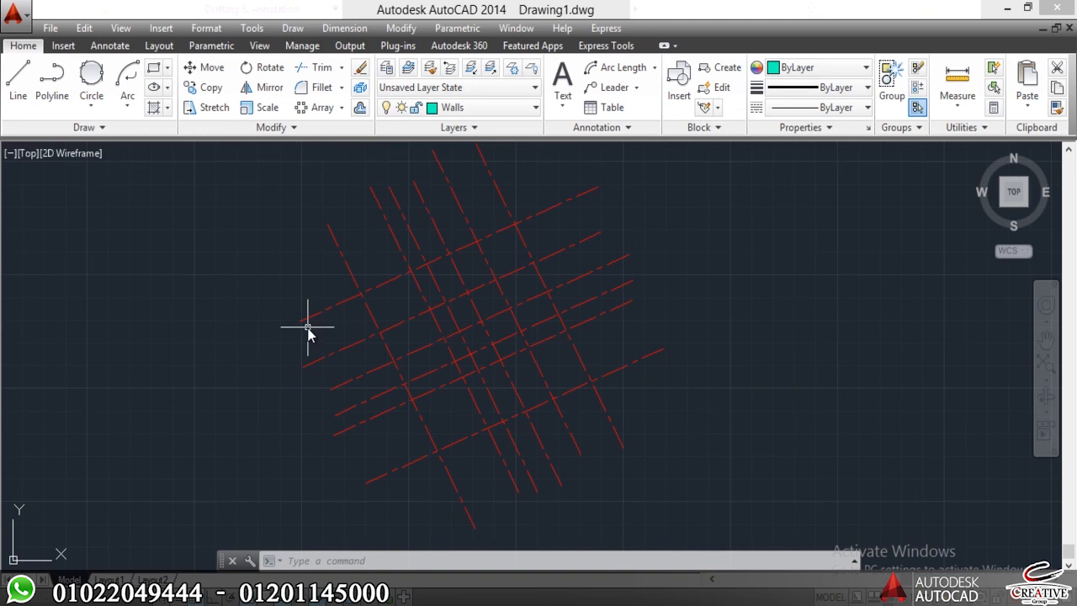
Draw a closed six-sided multiline outline at scale 0.25 through the outer grid intersections, stepping inward at the upper right corner.
{"action": "key", "text": "Return"}
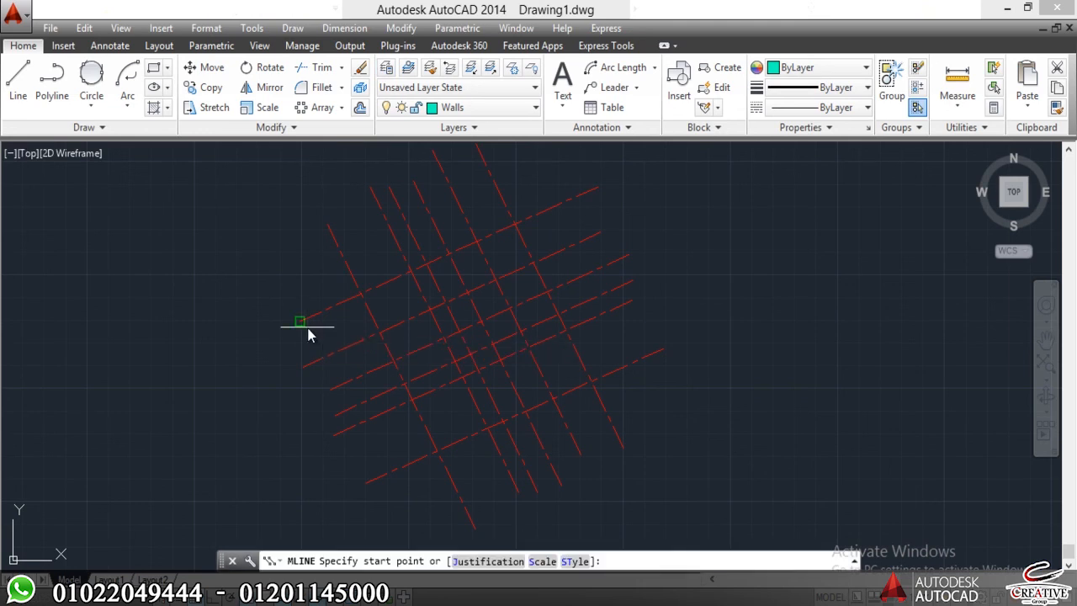
{"action": "type", "text": "s"}
{"action": "key", "text": "Return"}
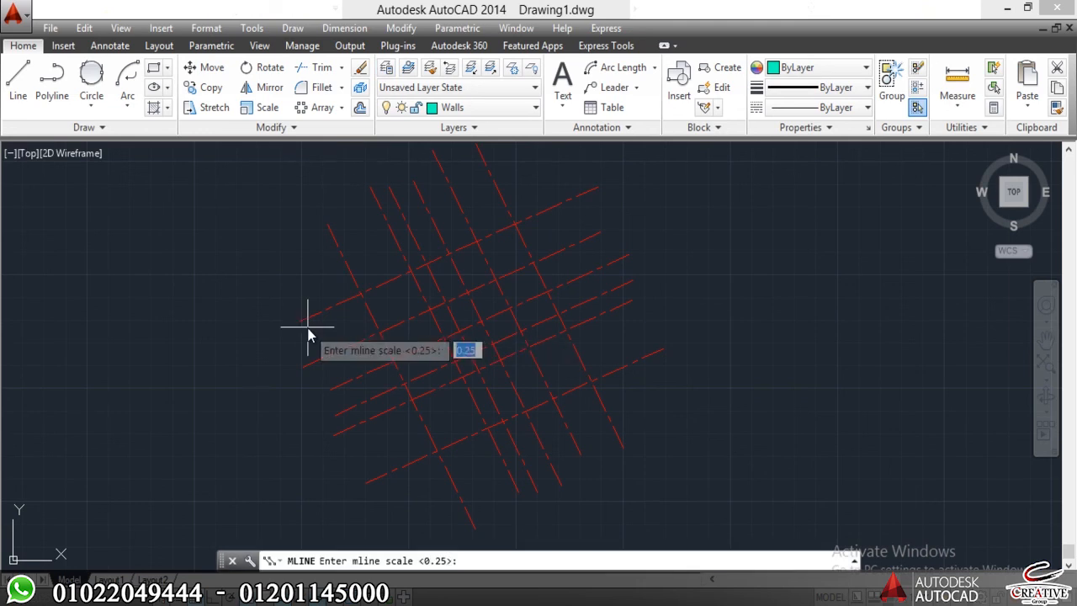
{"action": "key", "text": "Return"}
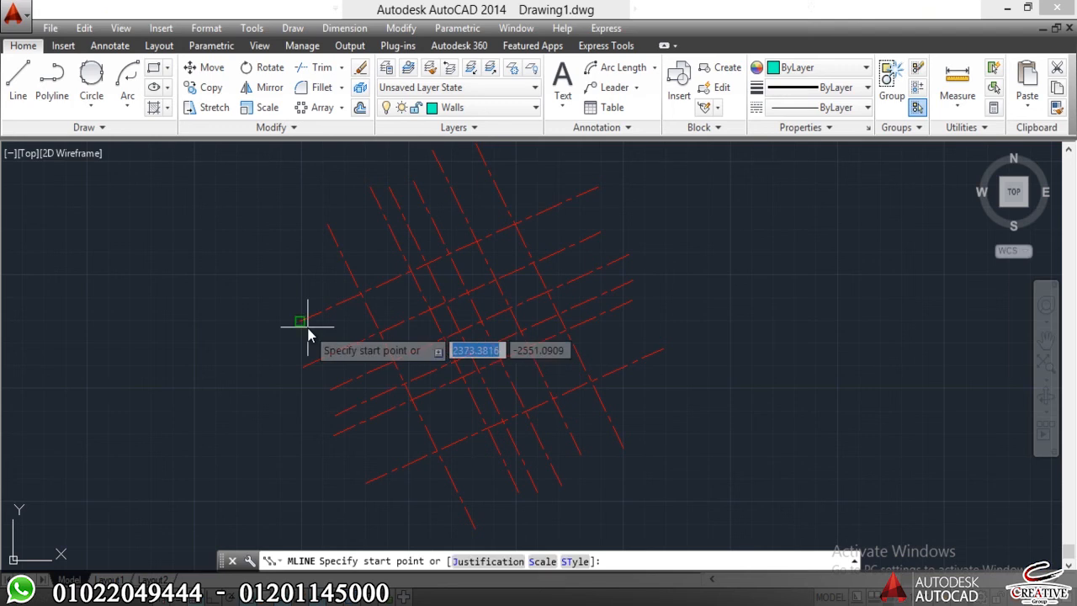
{"action": "left_click", "coordinate": [360, 293]}
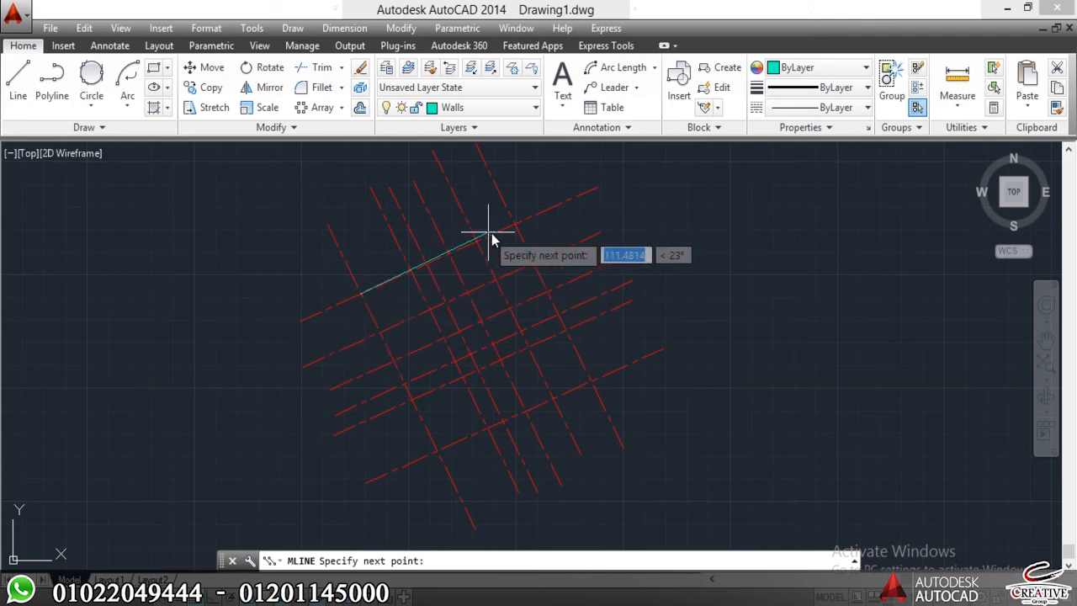
{"action": "left_click", "coordinate": [450, 253]}
{"action": "left_click", "coordinate": [468, 292]}
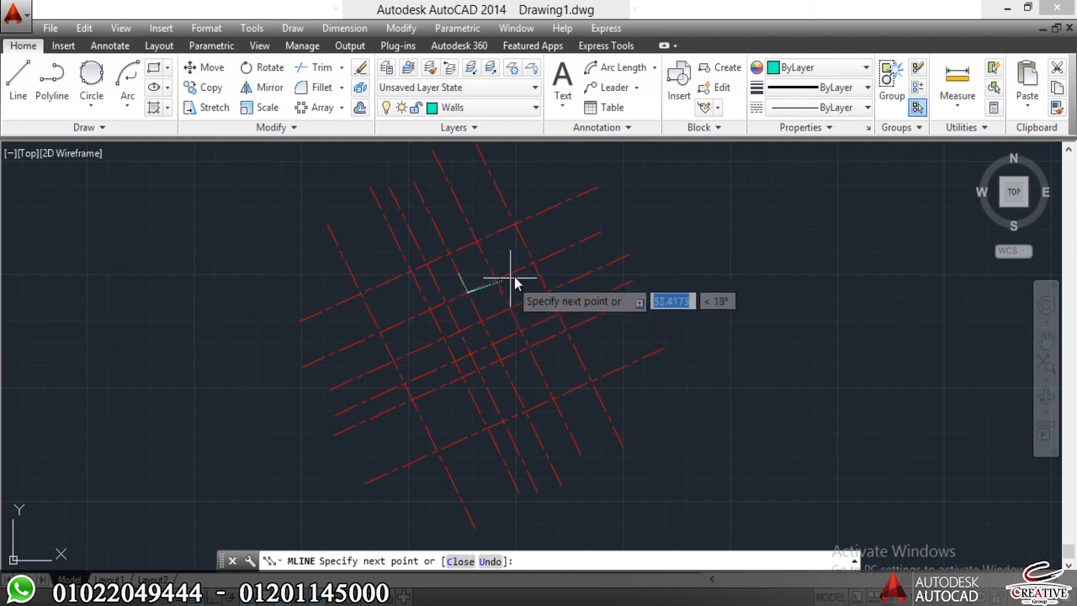
{"action": "left_click", "coordinate": [533, 265]}
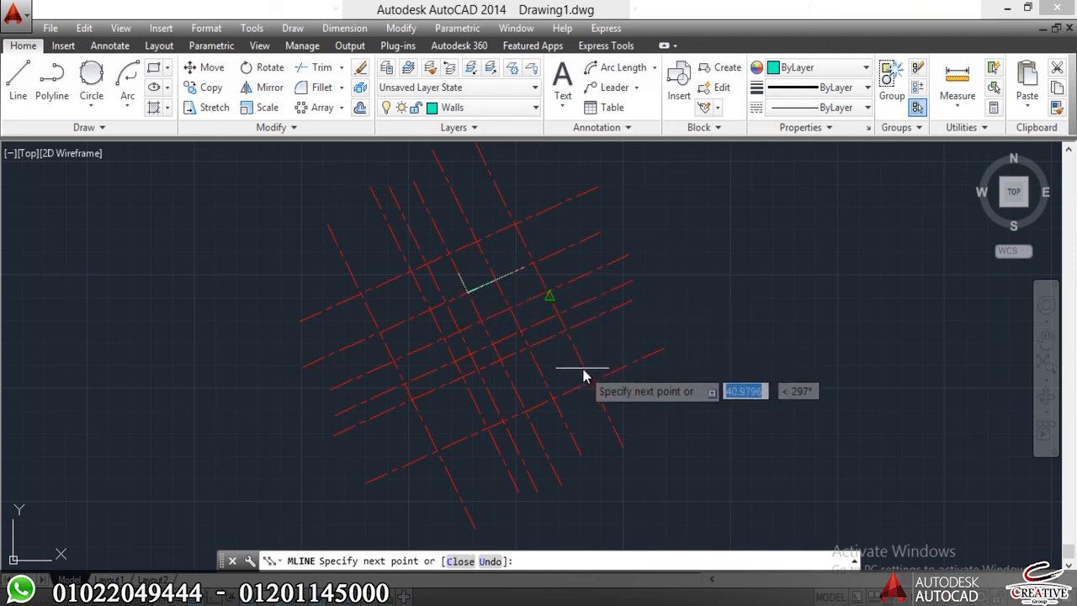
{"action": "left_click", "coordinate": [591, 380]}
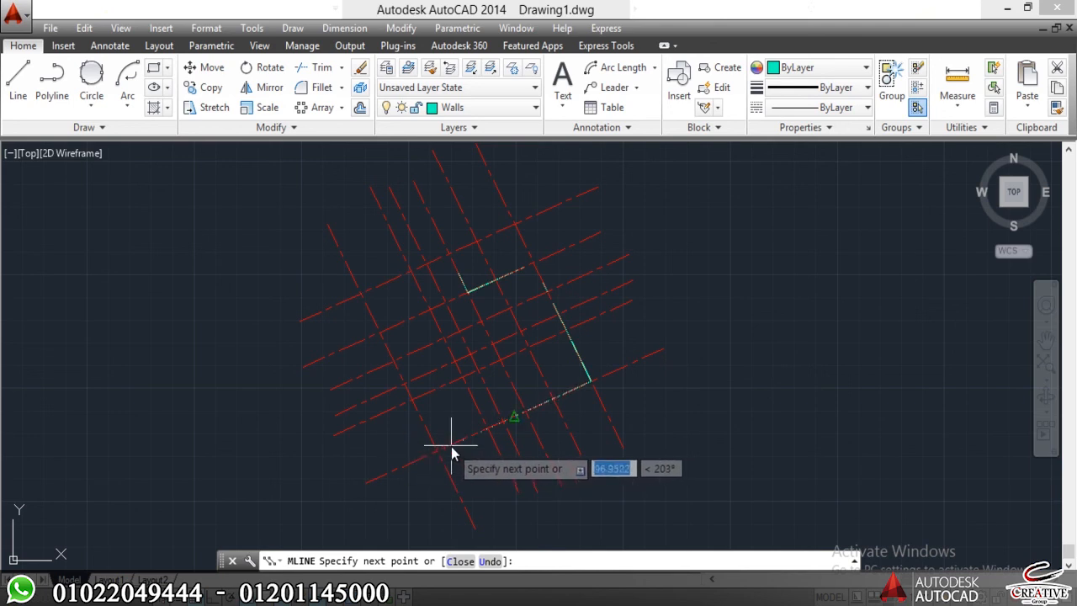
{"action": "left_click", "coordinate": [435, 450]}
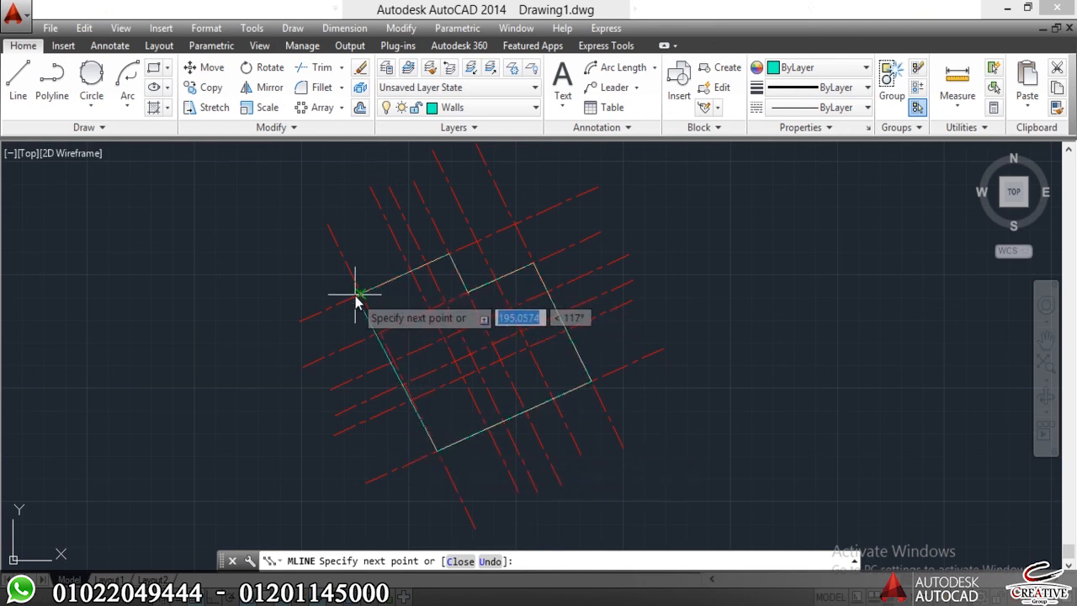
{"action": "left_click", "coordinate": [359, 295]}
{"action": "type", "text": "c"}
{"action": "key", "text": "Return"}
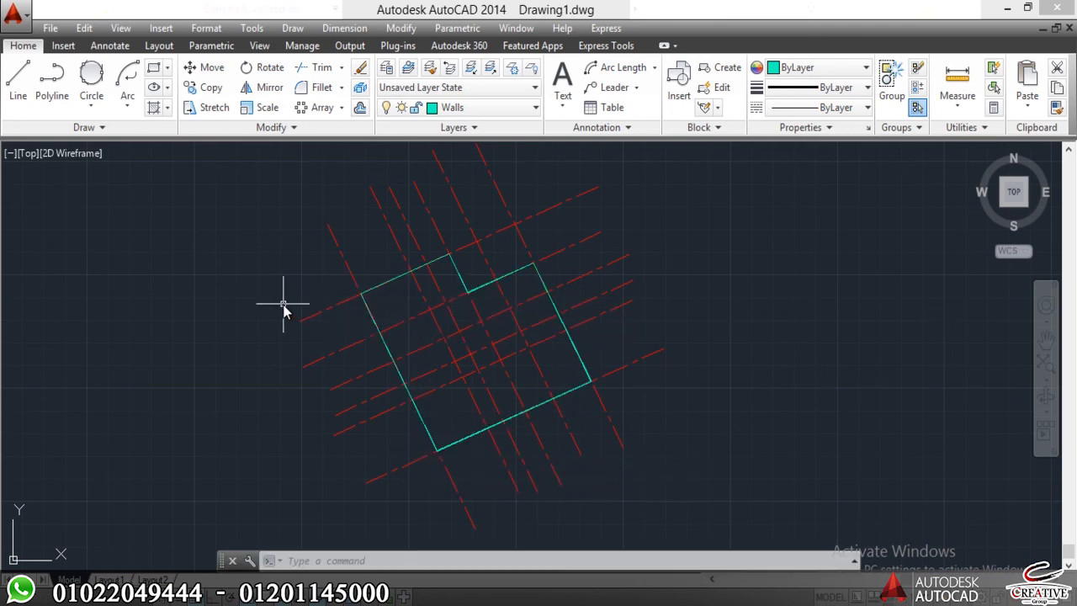
Examine the wall outline up close and as a whole against the grid lines it follows.
{"action": "scroll", "coordinate": [403, 310], "scroll_direction": "up", "scroll_amount": 8}
{"action": "scroll", "coordinate": [174, 205], "scroll_direction": "up", "scroll_amount": 9}
{"action": "middle_click_drag", "start_coordinate": [153, 249], "coordinate": [218, 360]}
{"action": "scroll", "coordinate": [157, 197], "scroll_direction": "down", "scroll_amount": 9}
{"action": "scroll", "coordinate": [216, 294], "scroll_direction": "down", "scroll_amount": 4}
{"action": "middle_click_drag", "start_coordinate": [443, 406], "coordinate": [426, 279]}
{"action": "scroll", "coordinate": [405, 370], "scroll_direction": "down", "scroll_amount": 5}
{"action": "middle_click_drag", "start_coordinate": [409, 361], "coordinate": [373, 286]}
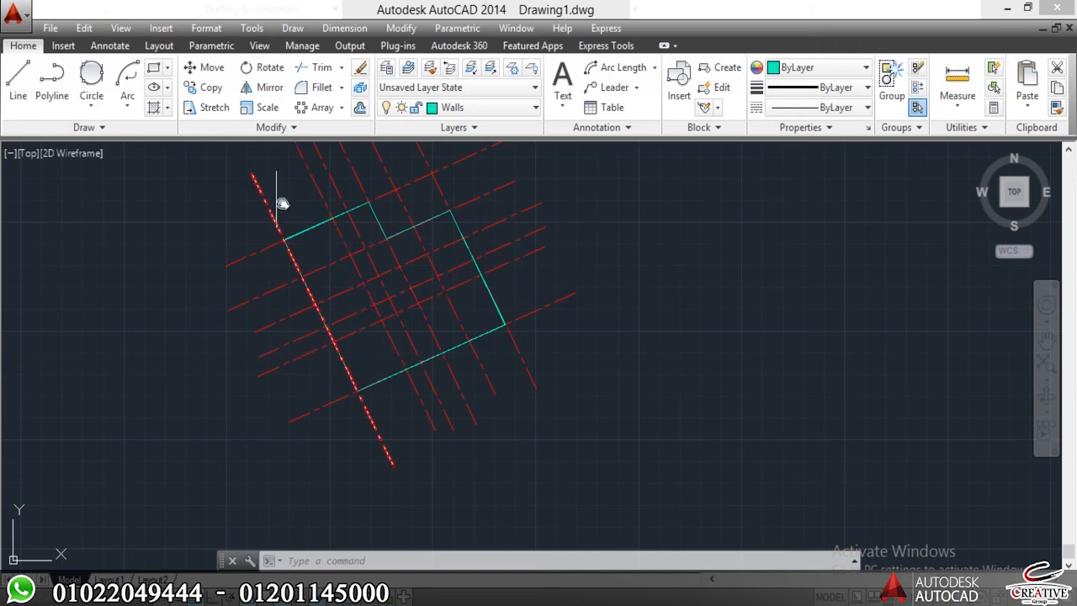
{"action": "scroll", "coordinate": [286, 219], "scroll_direction": "up", "scroll_amount": 4}
{"action": "scroll", "coordinate": [234, 260], "scroll_direction": "down", "scroll_amount": 6}
{"action": "middle_click_drag", "start_coordinate": [236, 240], "coordinate": [253, 212]}
{"action": "middle_click_drag", "start_coordinate": [244, 314], "coordinate": [276, 351]}
{"action": "scroll", "coordinate": [272, 229], "scroll_direction": "up", "scroll_amount": 2}
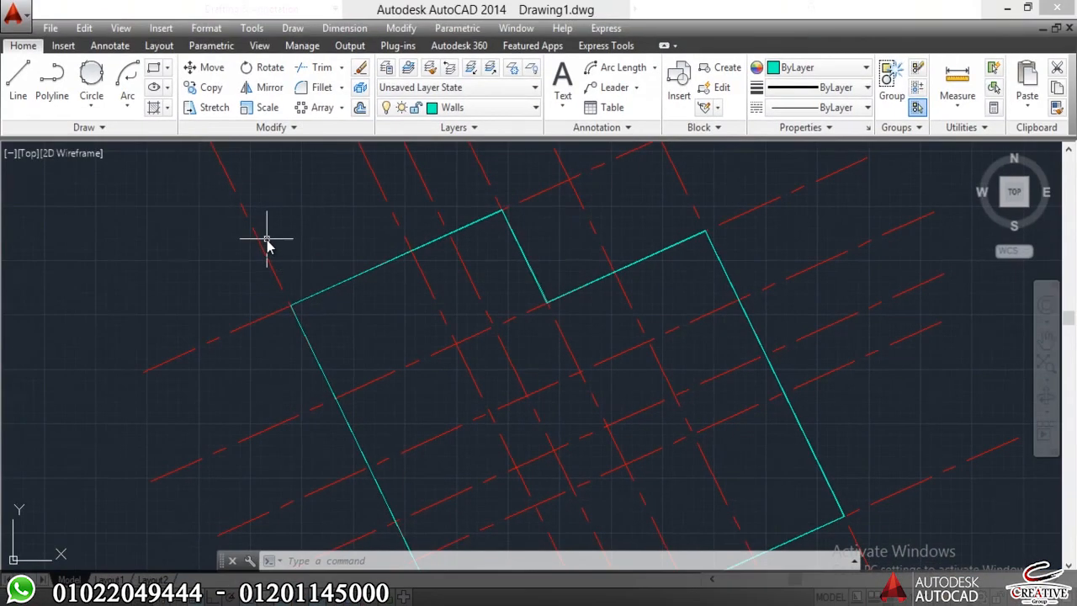
Turn the Grid layer off and back on, and lock it.
{"action": "type", "text": "la"}
{"action": "key", "text": "Return"}
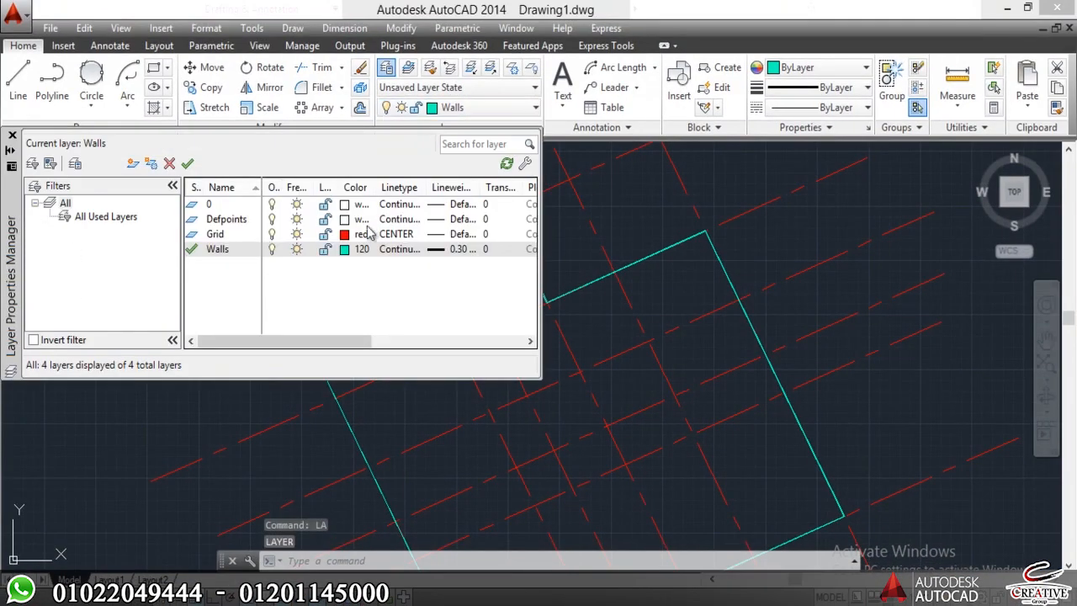
{"action": "left_click", "coordinate": [271, 236]}
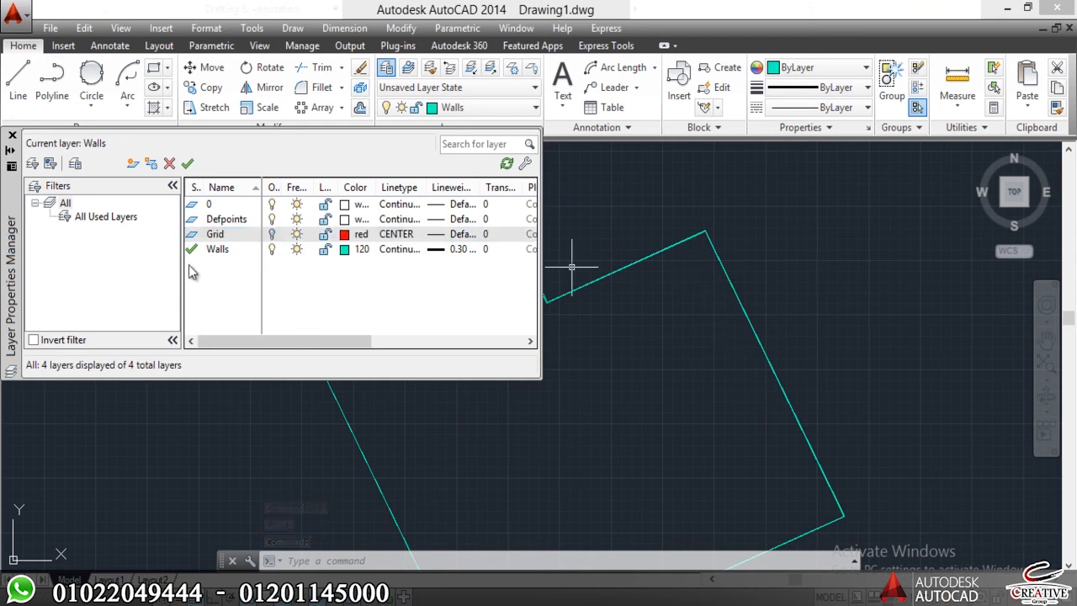
{"action": "left_click", "coordinate": [272, 235]}
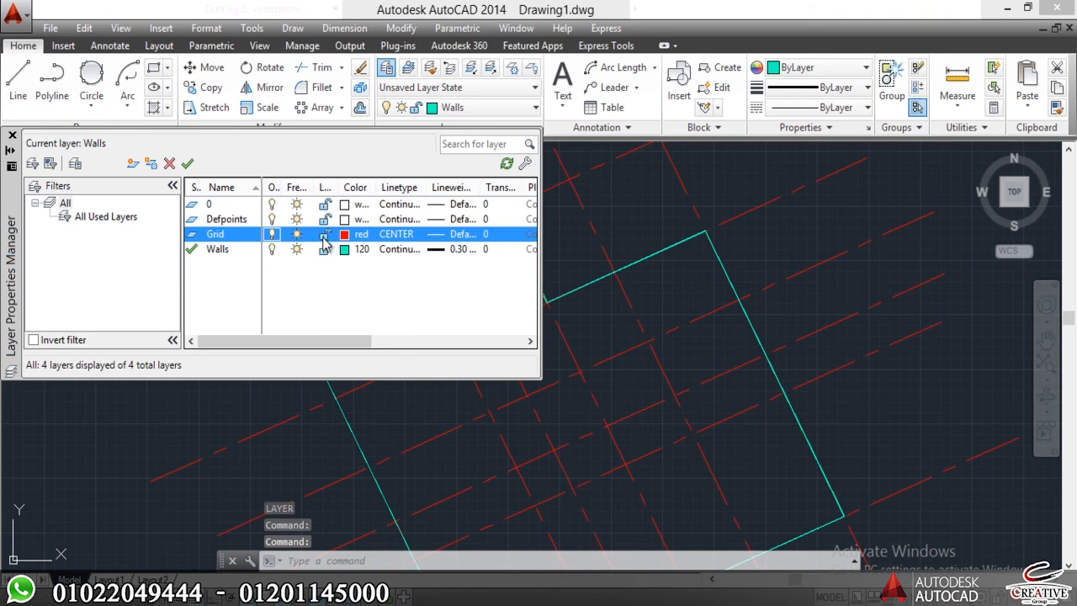
{"action": "left_click", "coordinate": [12, 136]}
Erase the wall outline using a crossing selection that also spans the locked grid lines.
{"action": "left_click", "coordinate": [485, 217]}
{"action": "left_click", "coordinate": [219, 370]}
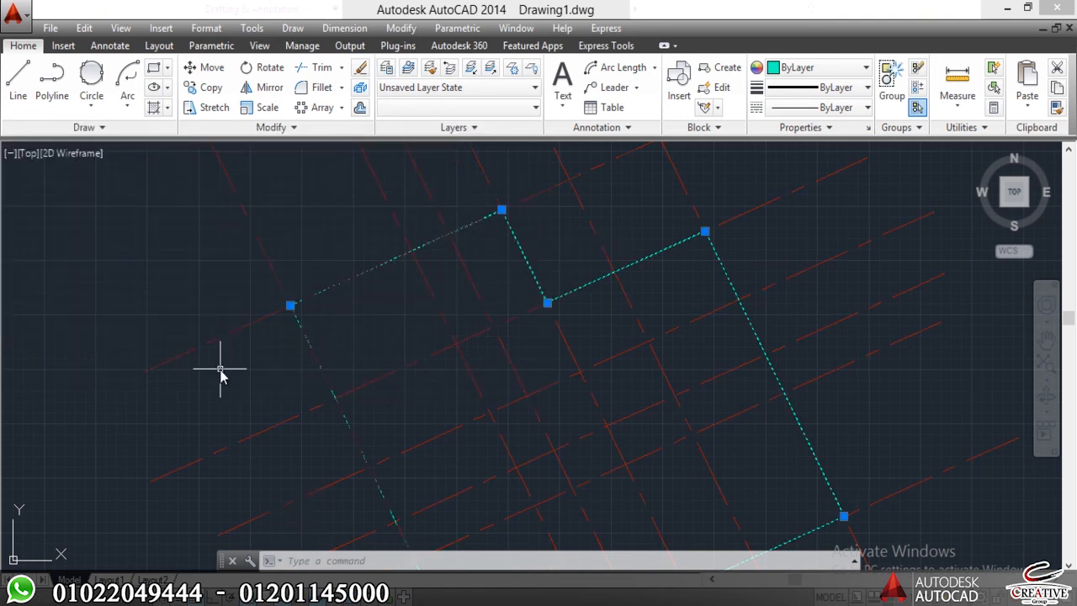
{"action": "scroll", "coordinate": [246, 210], "scroll_direction": "down", "scroll_amount": 8}
{"action": "scroll", "coordinate": [272, 305], "scroll_direction": "up", "scroll_amount": 14}
{"action": "scroll", "coordinate": [286, 327], "scroll_direction": "down", "scroll_amount": 3}
{"action": "scroll", "coordinate": [218, 271], "scroll_direction": "up", "scroll_amount": 2}
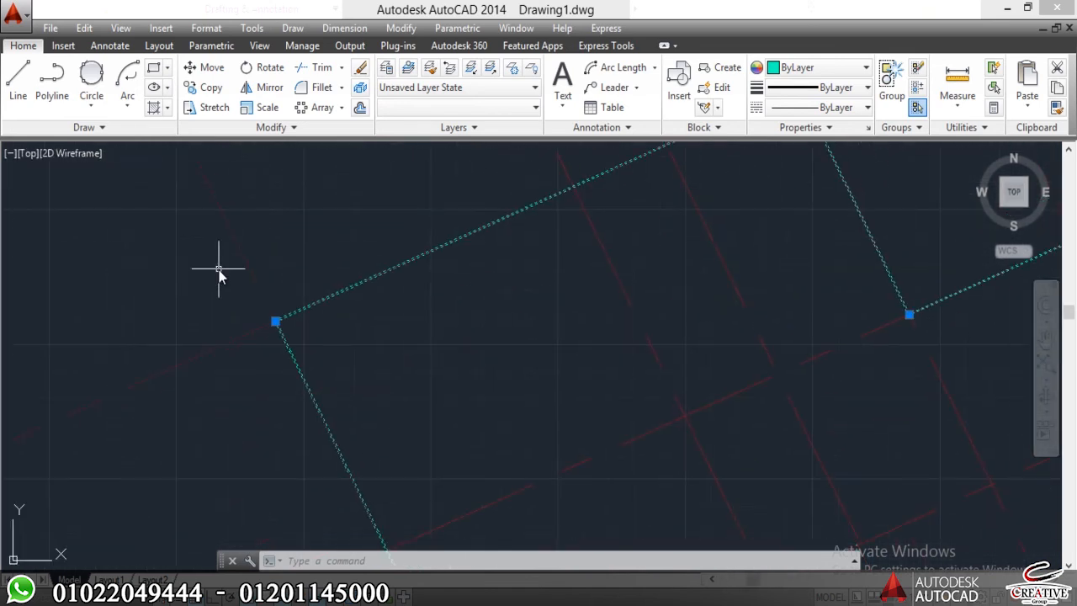
{"action": "key", "text": "BackSpace"}
{"action": "type", "text": "e"}
{"action": "key", "text": "Return"}
{"action": "scroll", "coordinate": [187, 260], "scroll_direction": "down", "scroll_amount": 3}
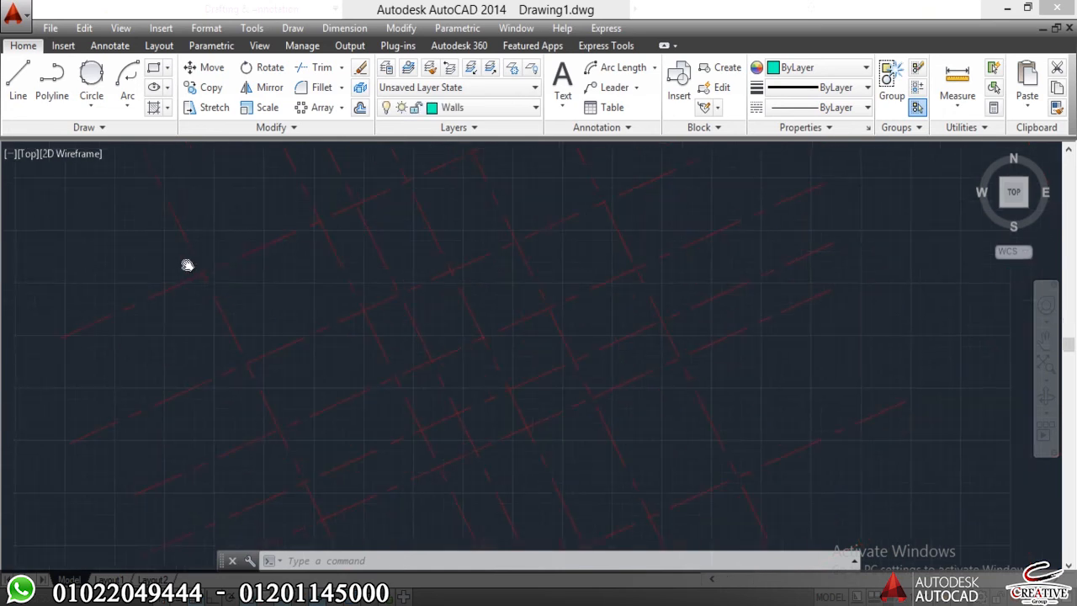
Try to erase the grid lines while their layer is locked.
{"action": "left_click", "coordinate": [385, 283]}
{"action": "left_click", "coordinate": [282, 393]}
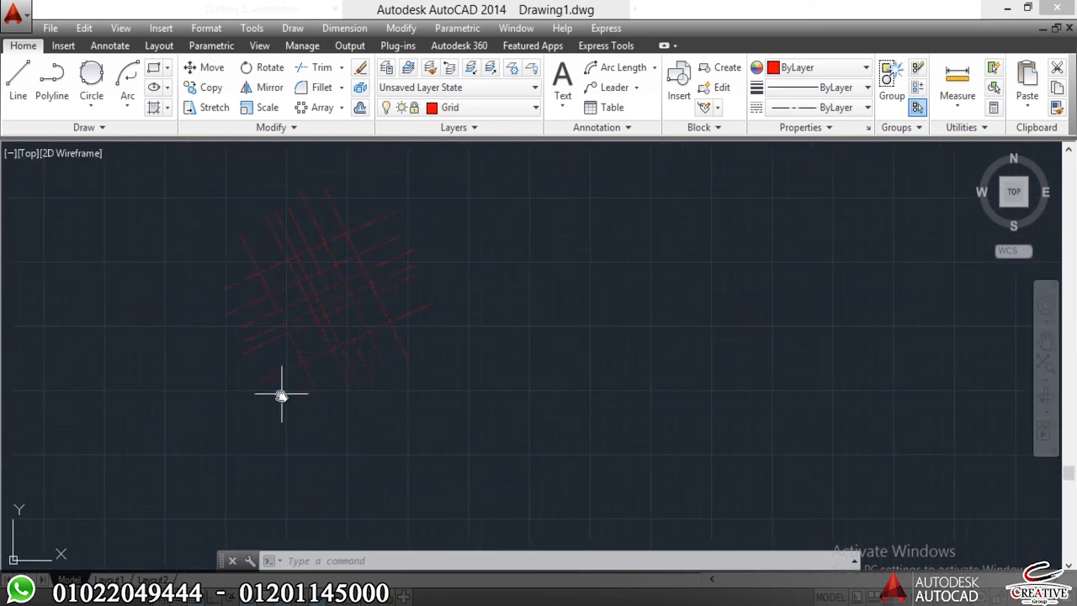
{"action": "scroll", "coordinate": [318, 342], "scroll_direction": "up", "scroll_amount": 5}
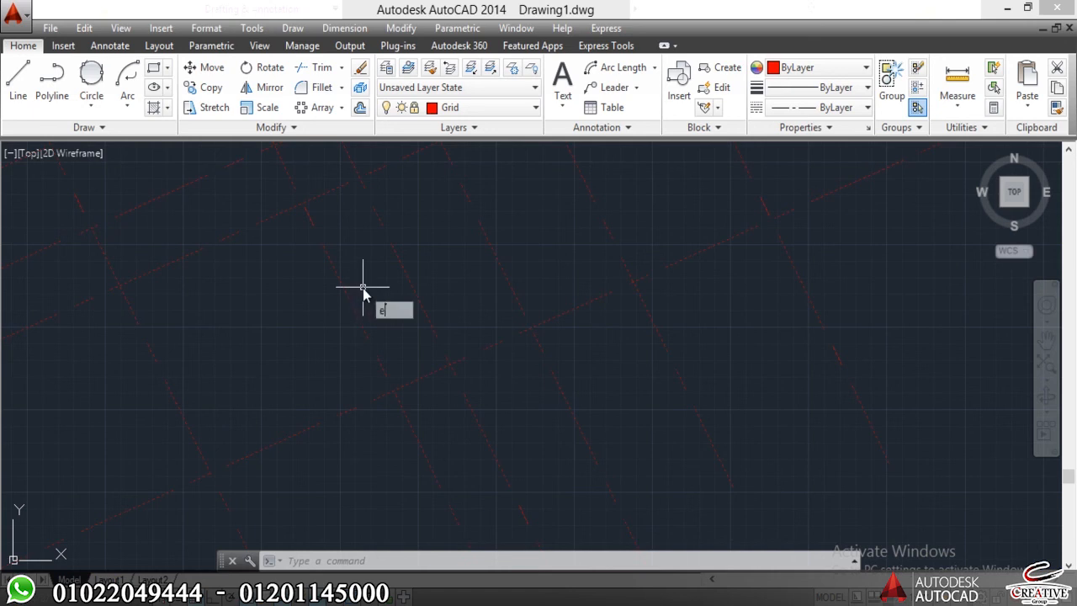
{"action": "key", "text": "Return"}
{"action": "scroll", "coordinate": [363, 287], "scroll_direction": "up", "scroll_amount": 5}
{"action": "scroll", "coordinate": [362, 287], "scroll_direction": "down", "scroll_amount": 5}
{"action": "middle_click_drag", "start_coordinate": [363, 287], "coordinate": [362, 326]}
{"action": "key", "text": "Escape"}
{"action": "scroll", "coordinate": [428, 388], "scroll_direction": "down", "scroll_amount": 8}
{"action": "middle_click_drag", "start_coordinate": [428, 388], "coordinate": [355, 326]}
{"action": "scroll", "coordinate": [354, 323], "scroll_direction": "up", "scroll_amount": 4}
{"action": "middle_click_drag", "start_coordinate": [384, 270], "coordinate": [389, 259]}
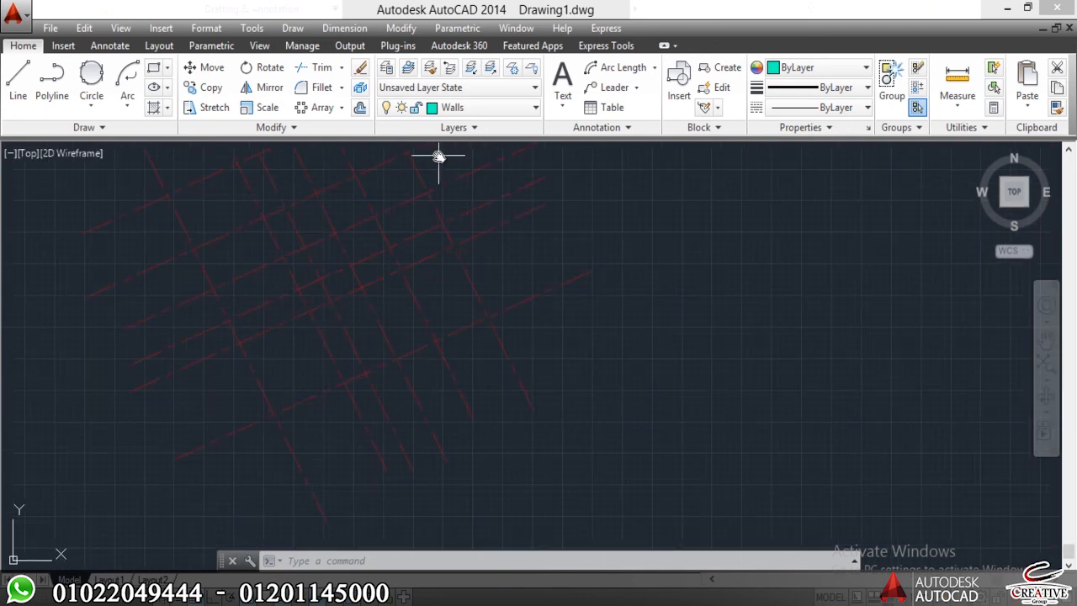
Unlock the Grid layer.
{"action": "type", "text": "la"}
{"action": "key", "text": "Return"}
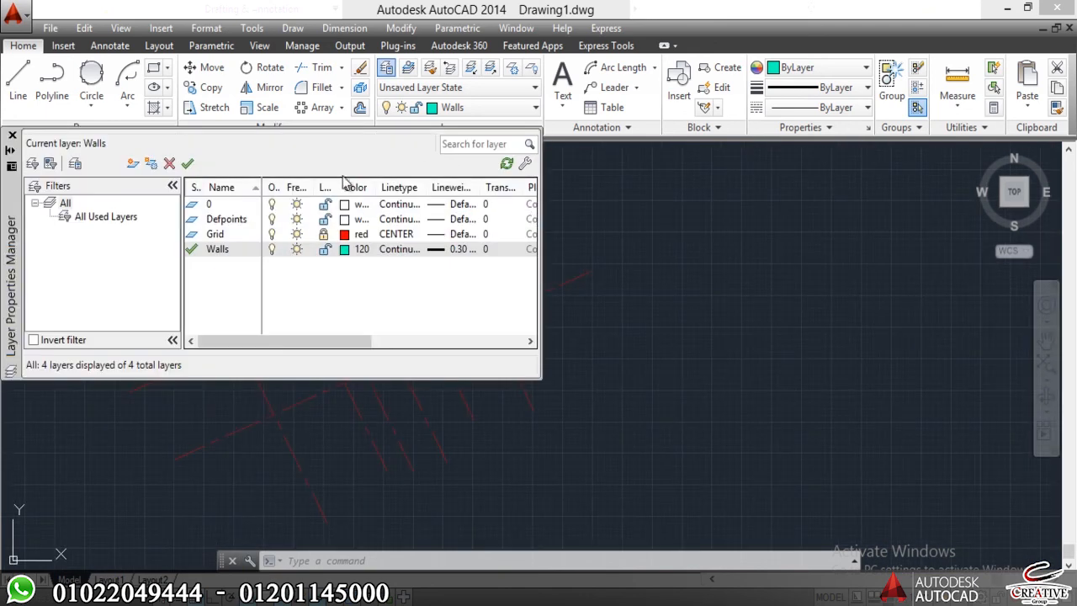
{"action": "left_click", "coordinate": [325, 235]}
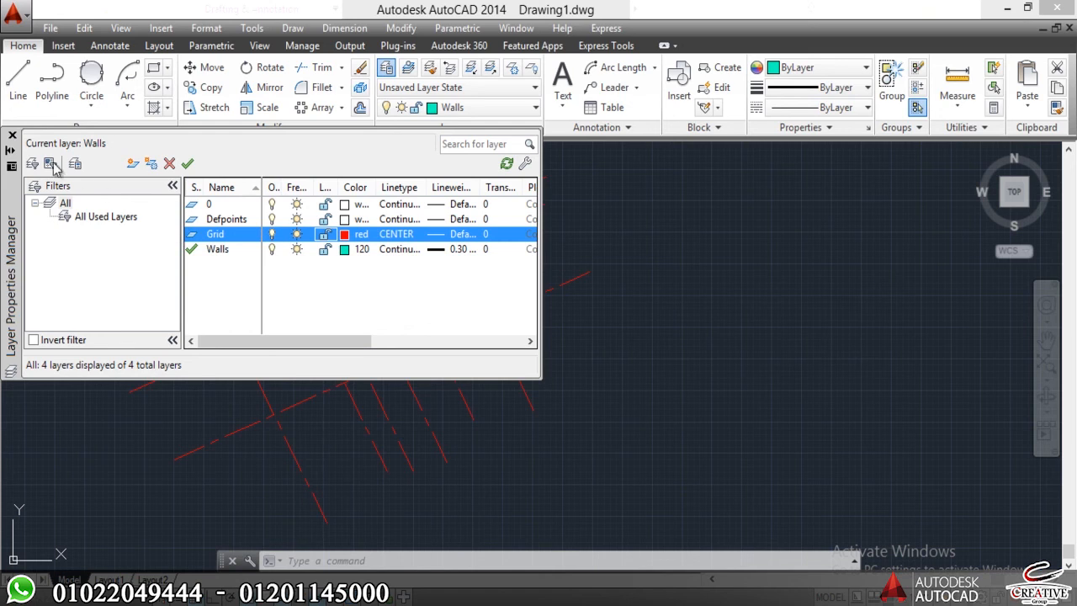
{"action": "left_click", "coordinate": [12, 136]}
Select the whole set of crossing grid lines and erase it.
{"action": "left_click", "coordinate": [460, 218]}
{"action": "left_click", "coordinate": [294, 397]}
{"action": "scroll", "coordinate": [289, 384], "scroll_direction": "down", "scroll_amount": 3}
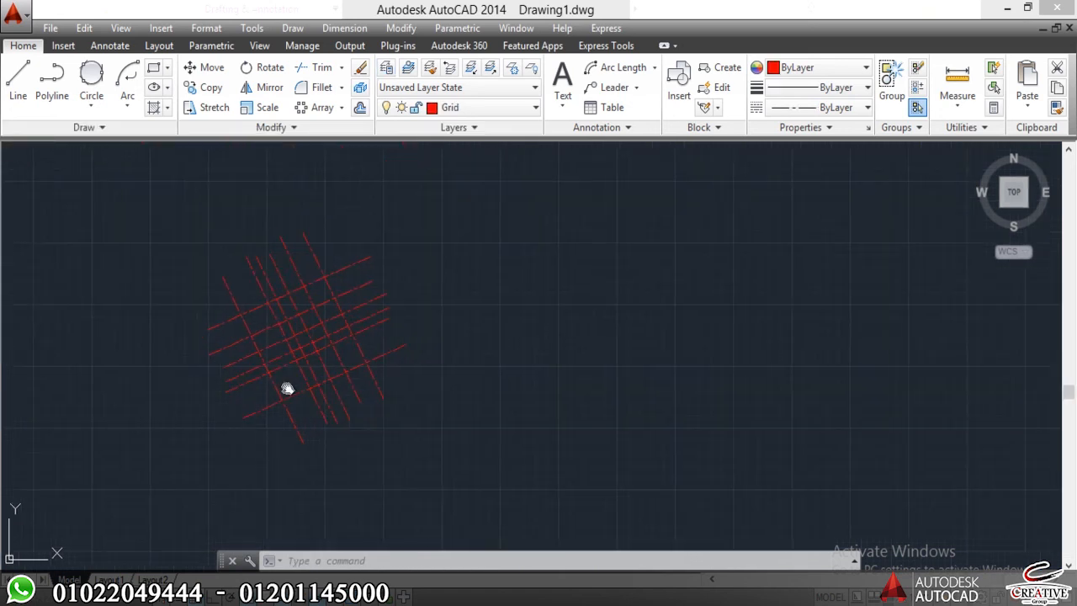
{"action": "left_click", "coordinate": [391, 194]}
{"action": "left_click", "coordinate": [171, 490]}
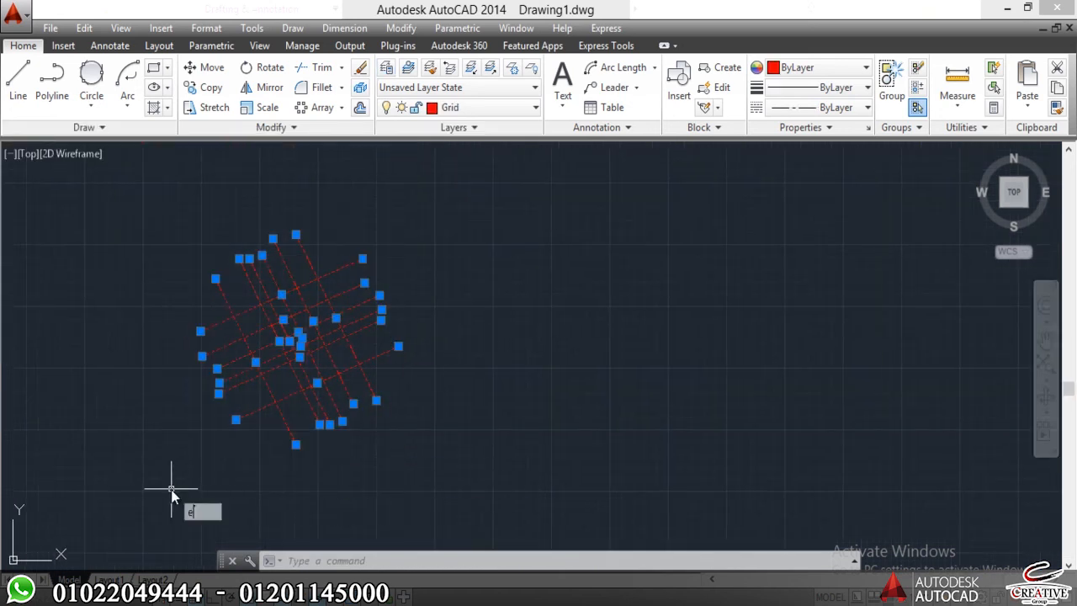